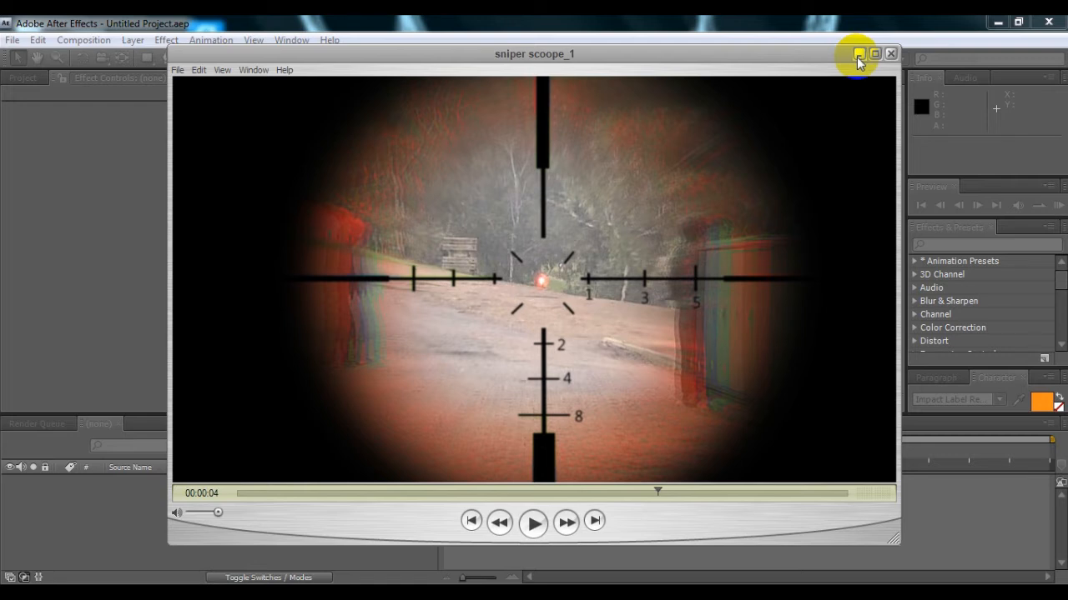
- Create a new composition with the HDV/HDTV 720 25 preset and fit it to the viewer
left_click(858, 56)
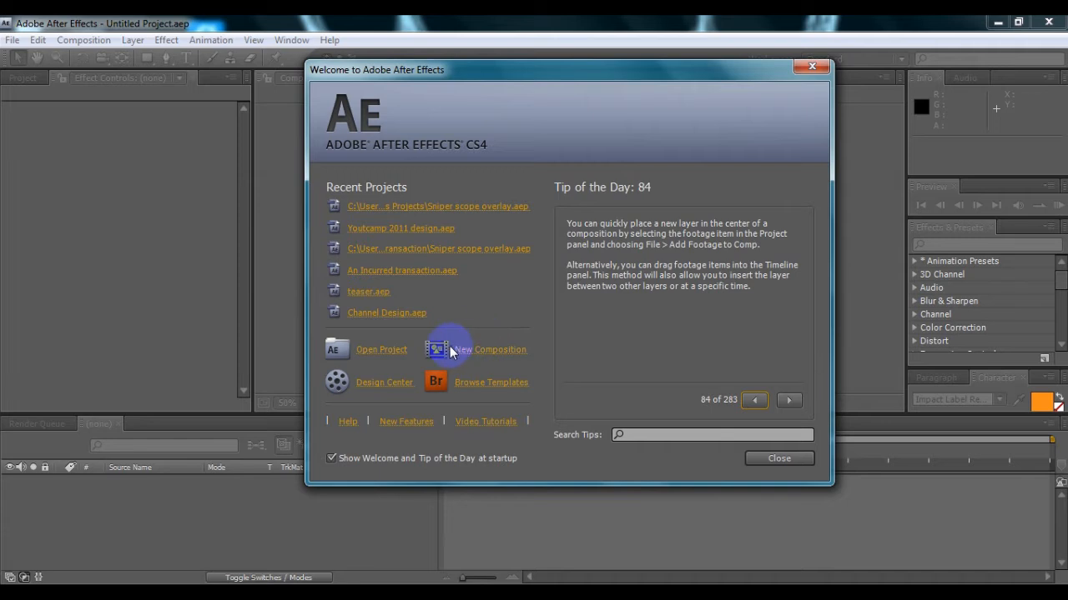
left_click(481, 350)
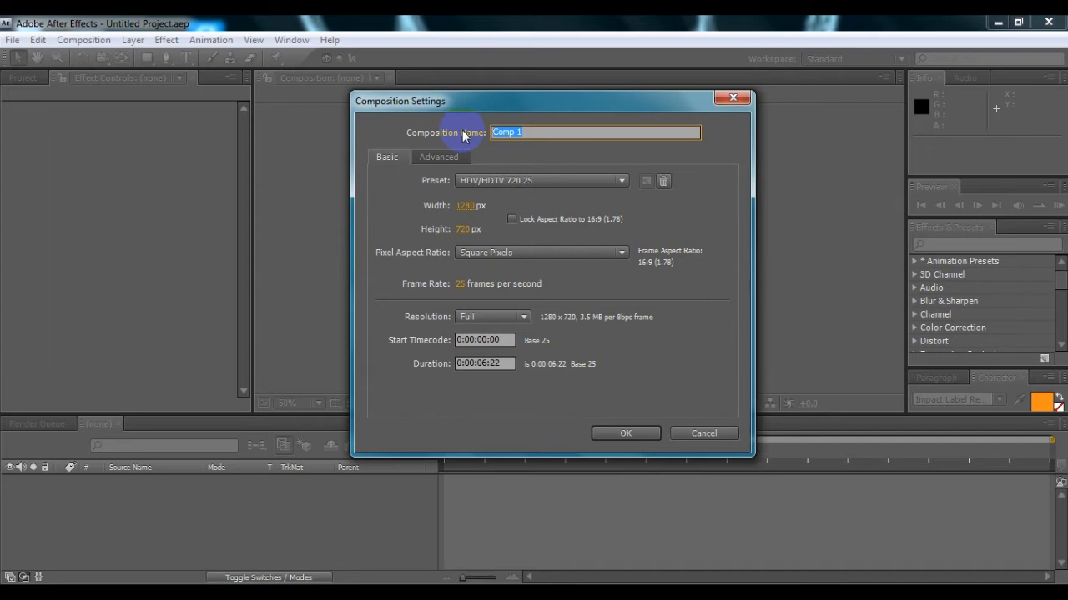
key("Return")
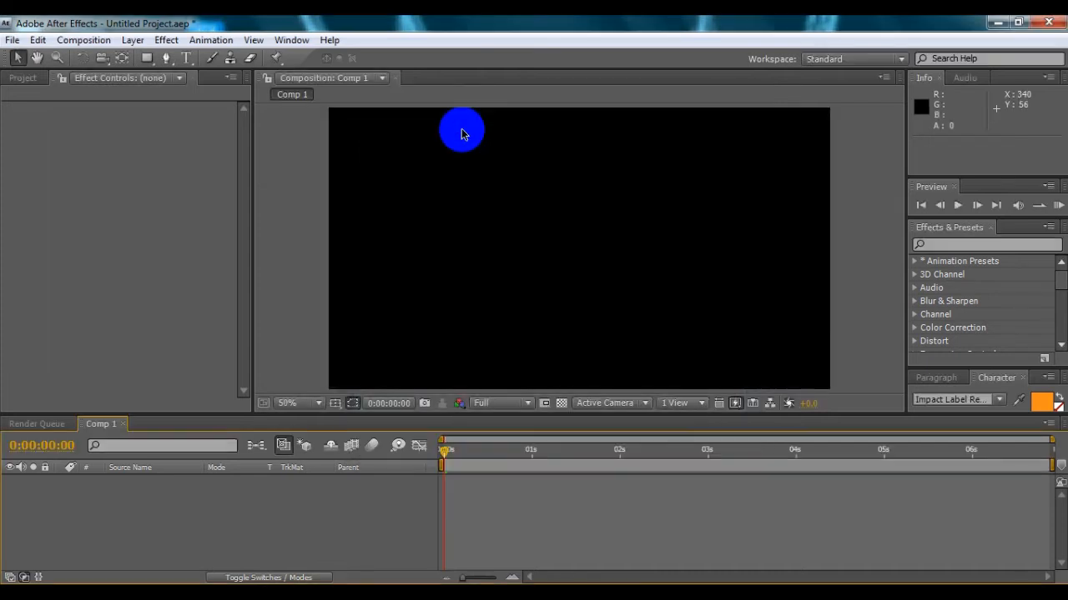
left_click(300, 403)
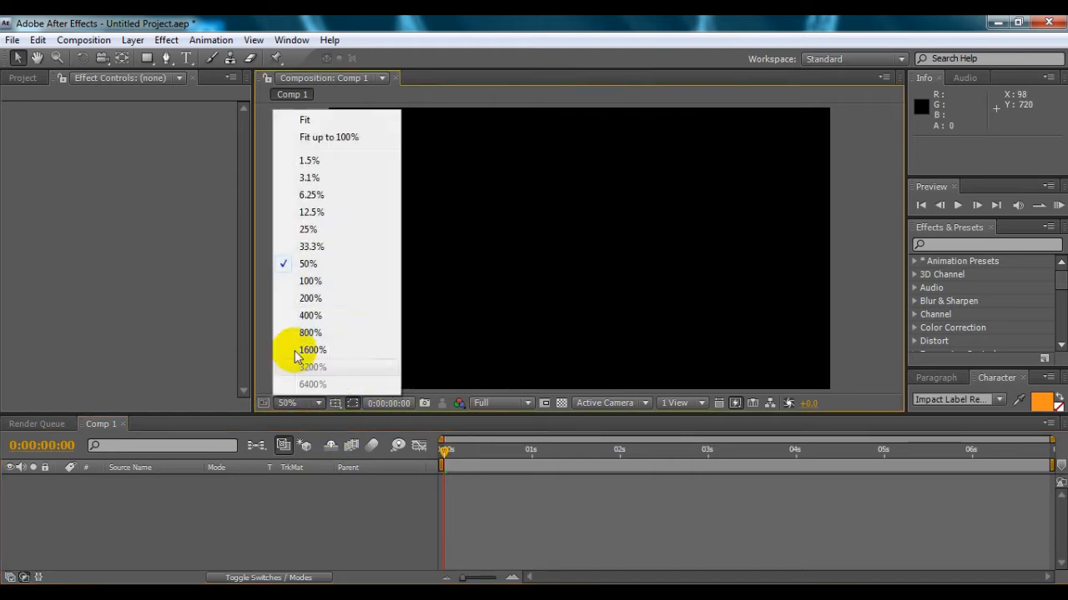
left_click(293, 124)
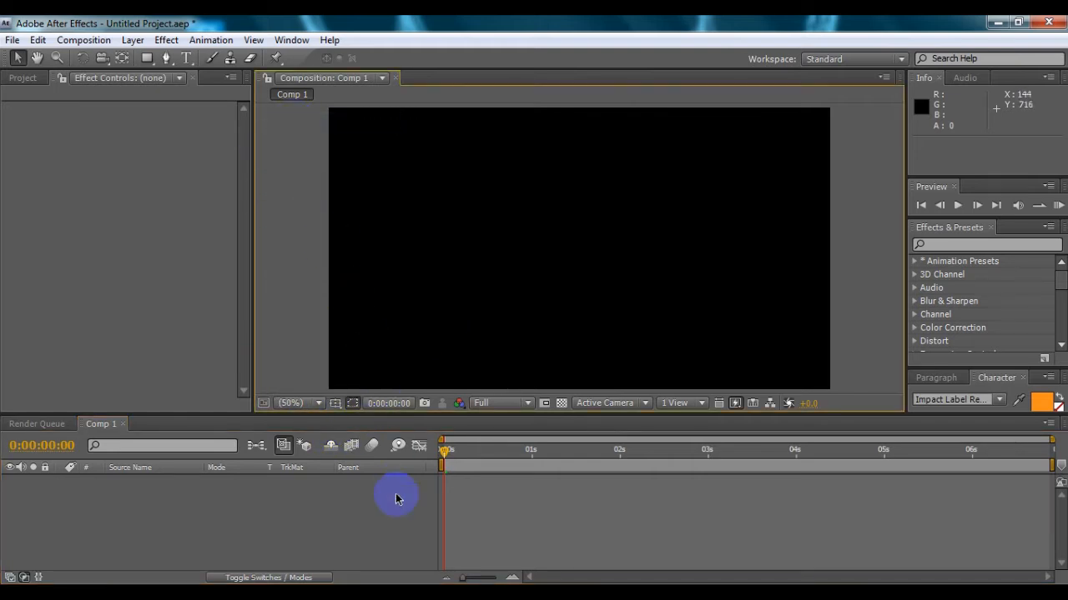
- Import Sniper Scope 1.psd and the 00032 clip as footage, interpreting the PSD's alpha as Straight - Unmatted
left_click(23, 79)
right_click(59, 269)
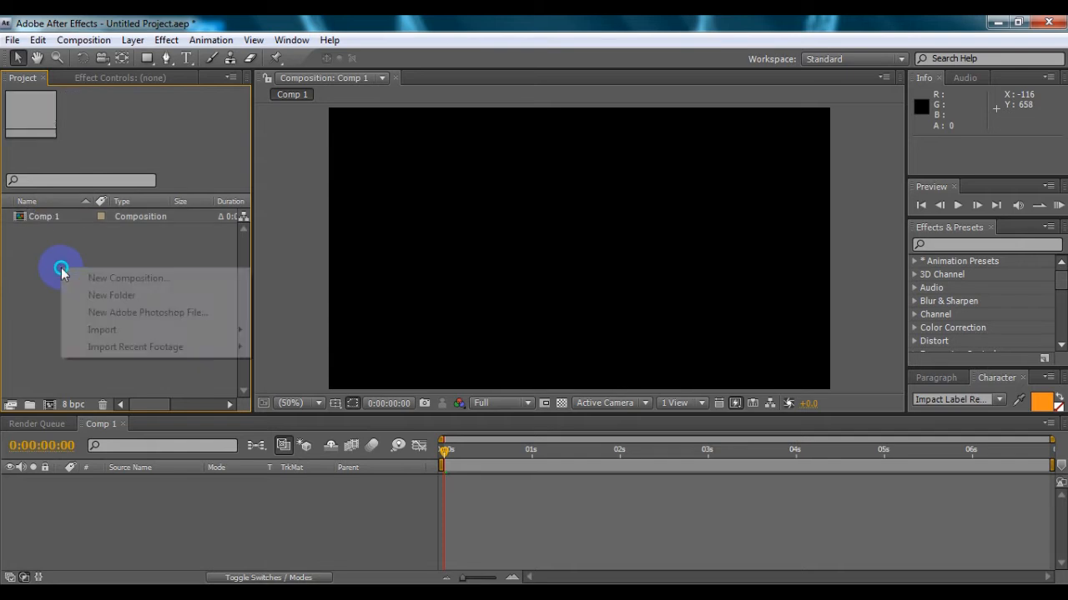
mouse_move(100, 329)
left_click(284, 332)
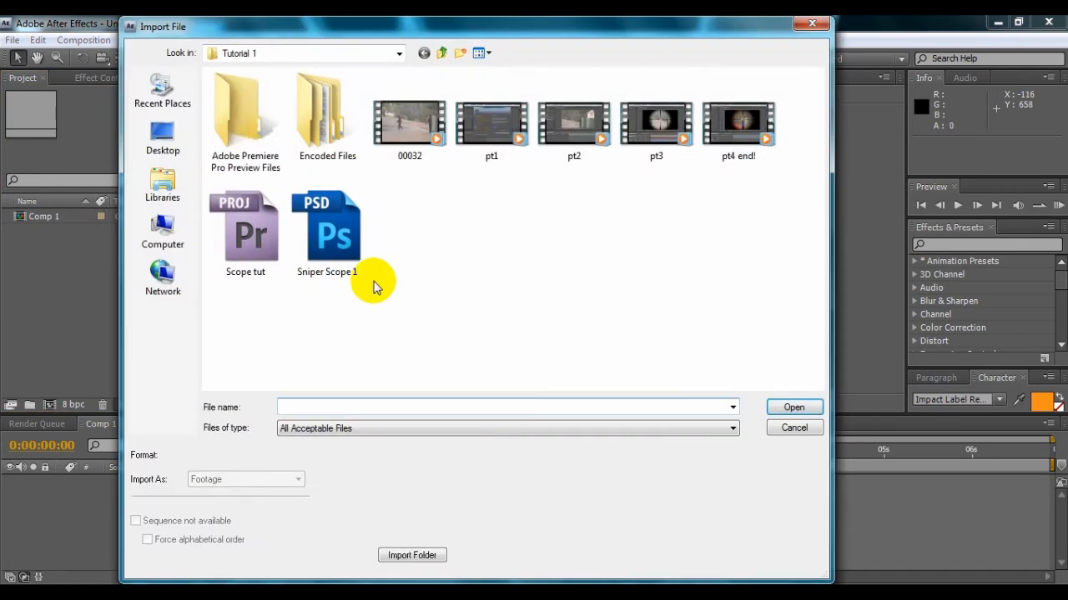
left_click(349, 247)
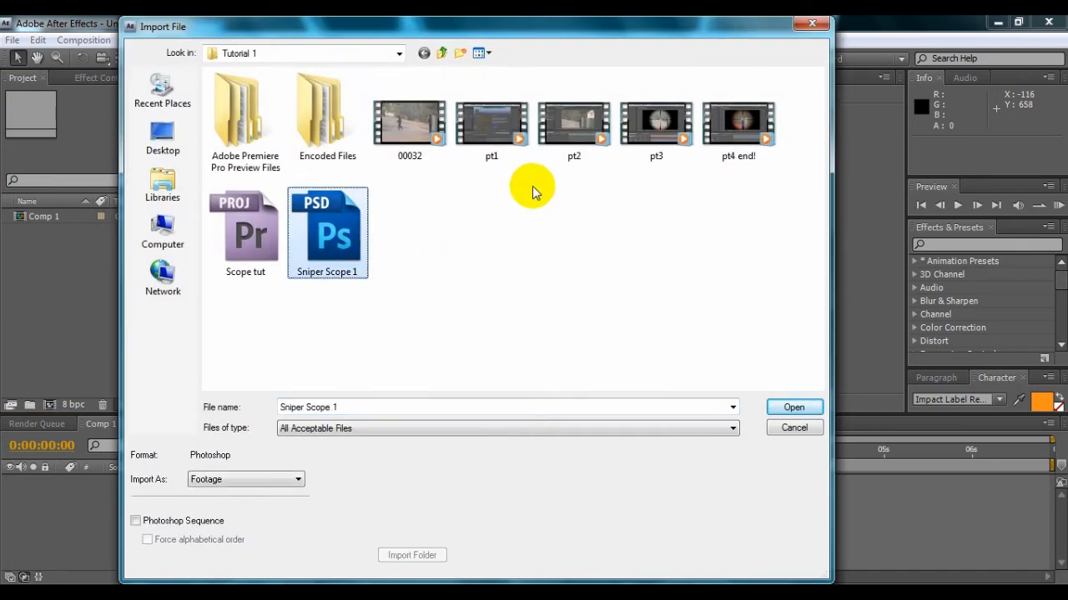
left_click(408, 126, "ctrl")
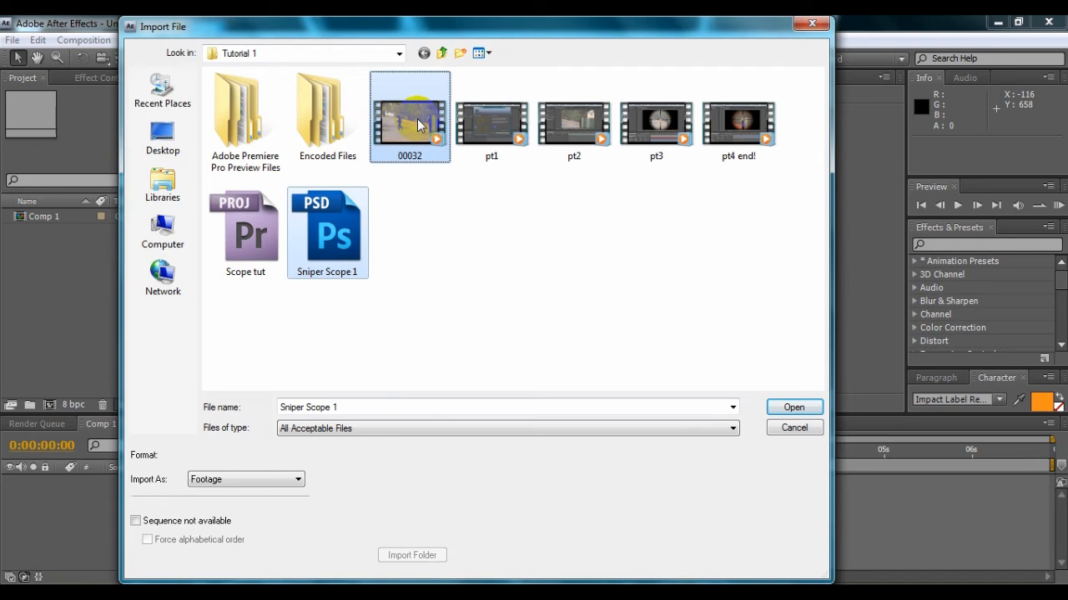
left_click(797, 406)
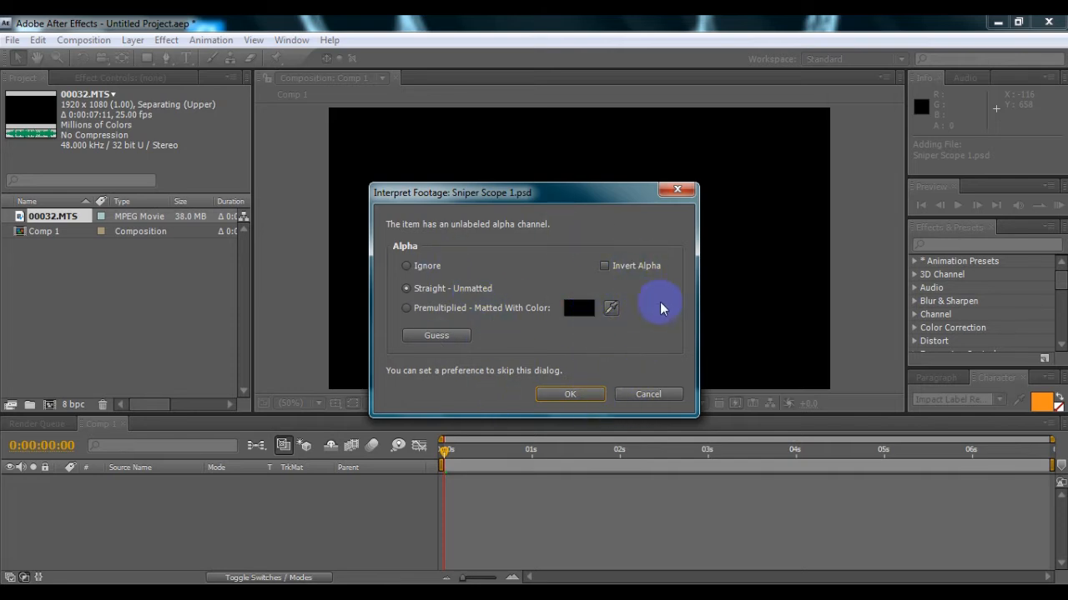
left_click(572, 396)
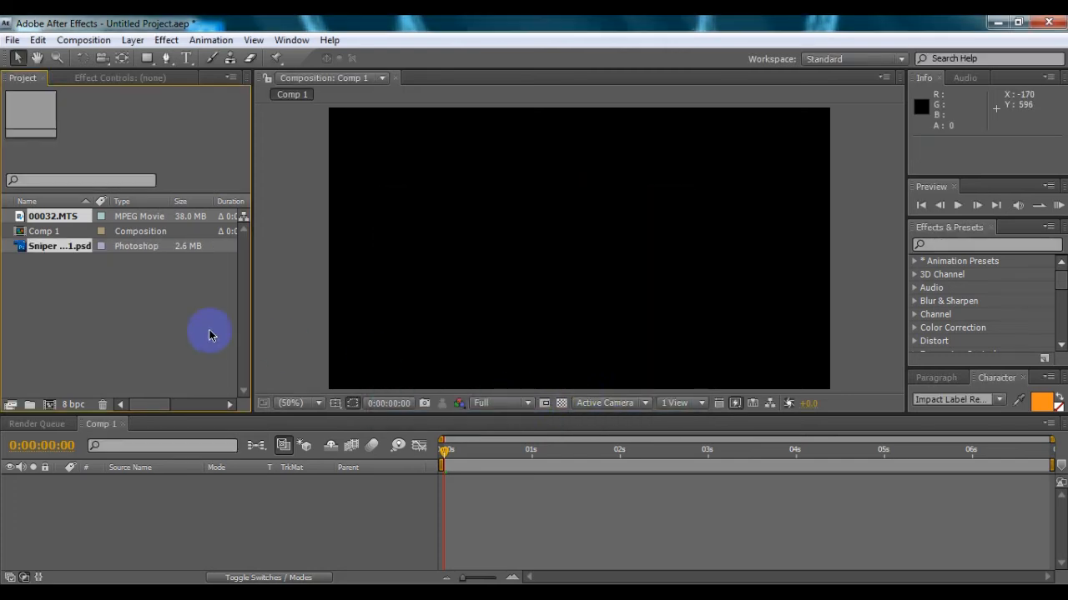
- Place Sniper Scope 1.psd in Comp 1, check the crosshair over the transparency grid, and delete its layer
left_click(33, 245)
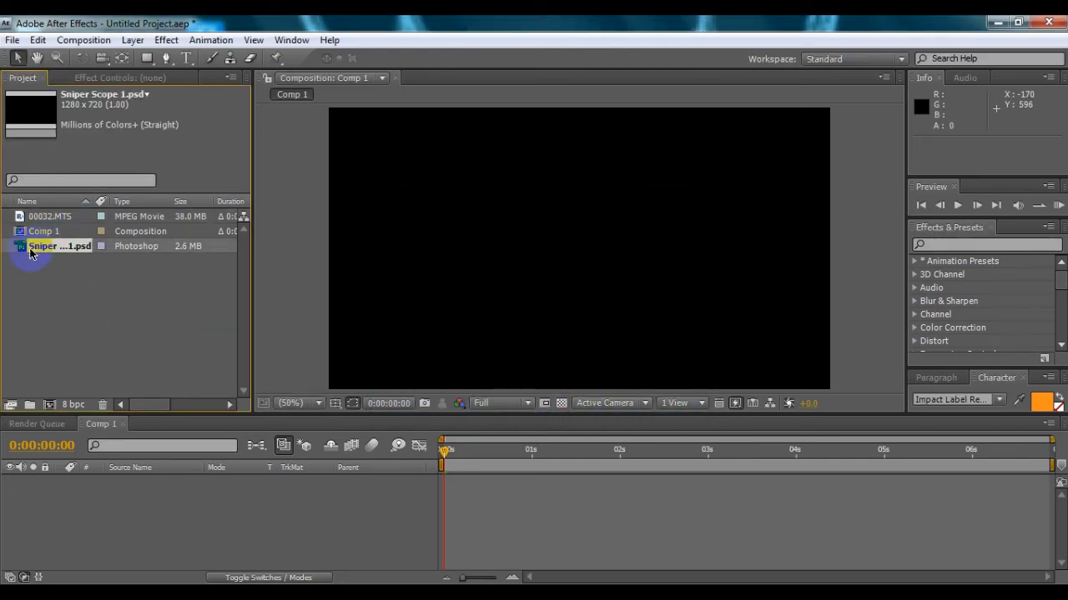
left_click_drag(22, 247, 114, 489)
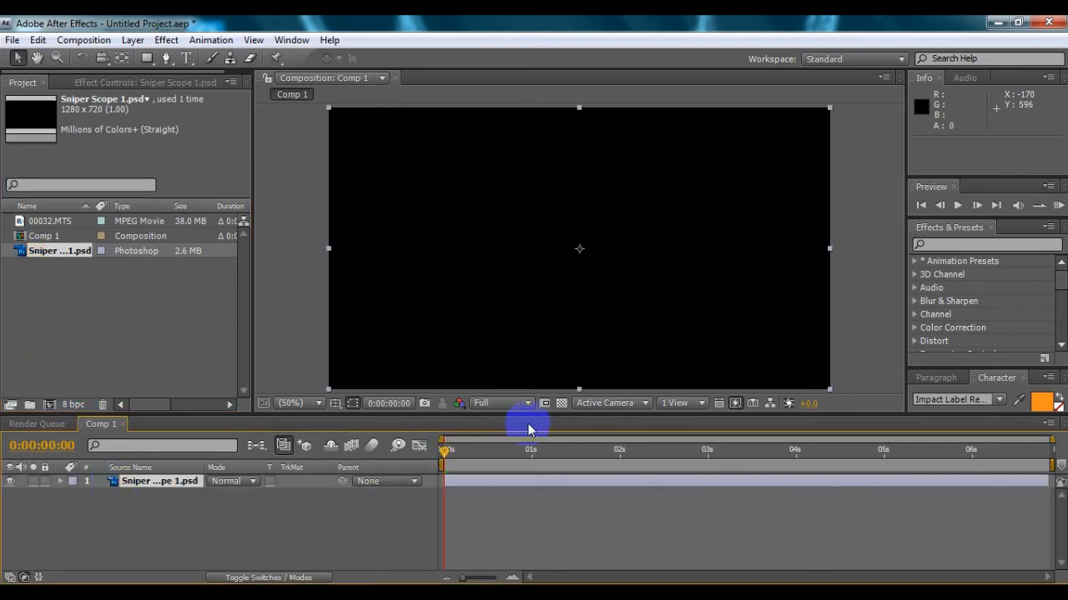
left_click(561, 404)
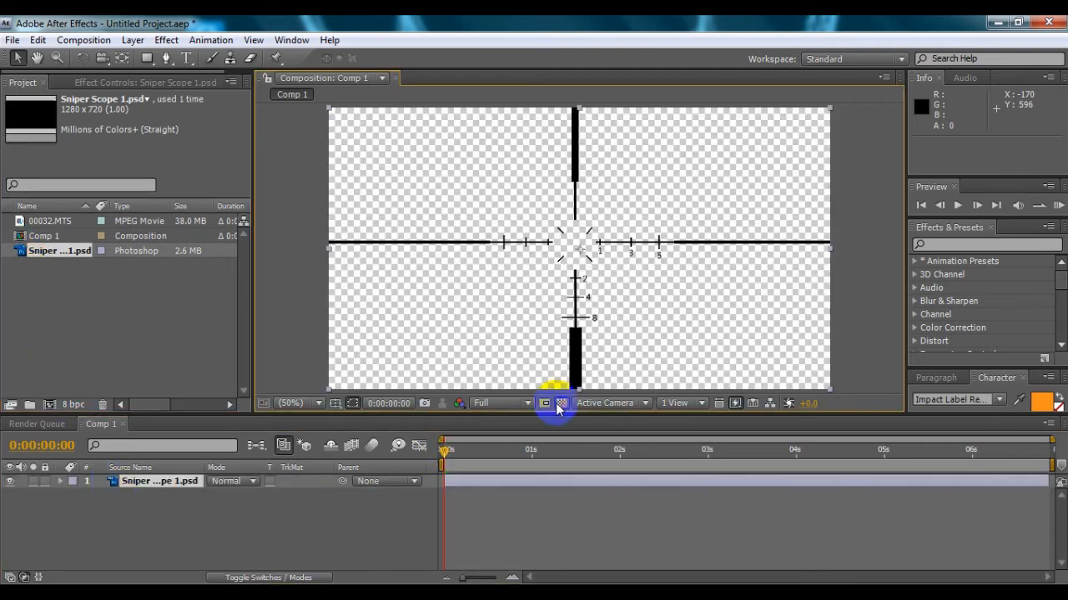
left_click(139, 481)
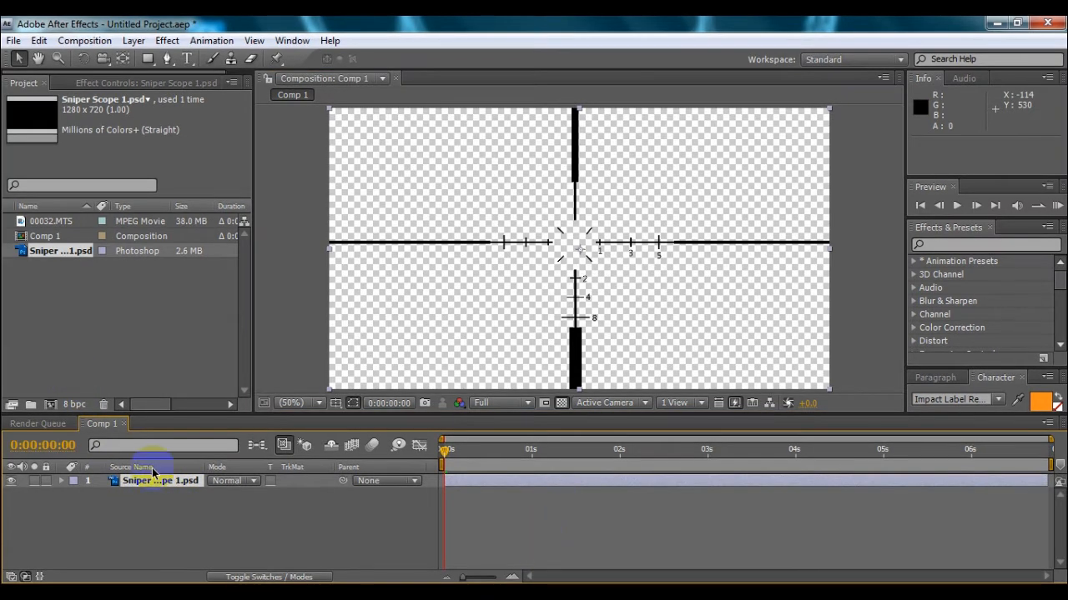
key("Delete")
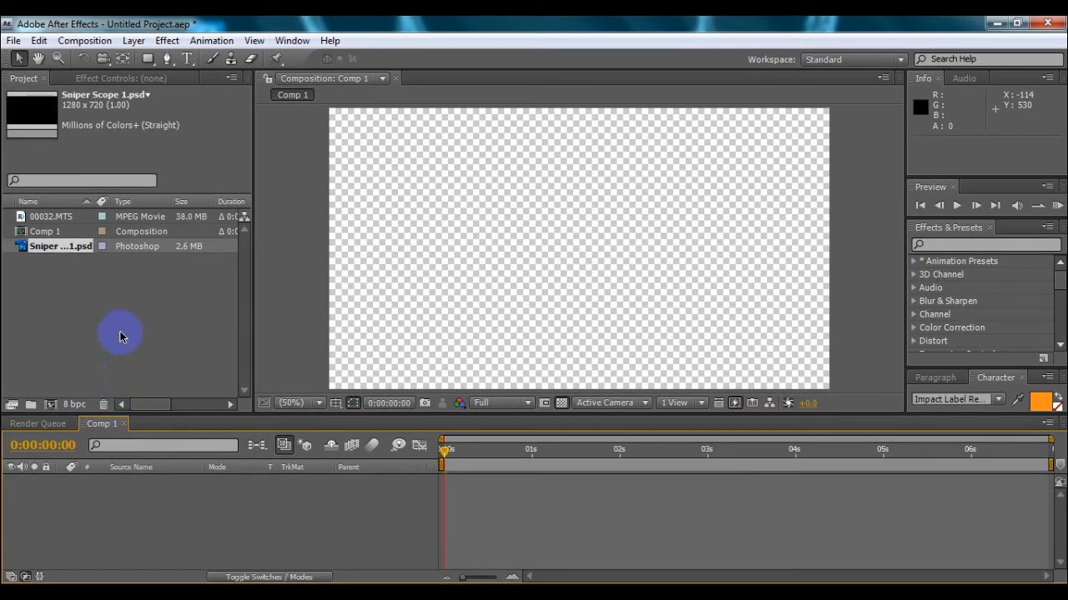
- Add the 00032.MTS footage to Comp 1 and scale it with Fit to Comp
left_click(124, 423)
left_click(67, 334)
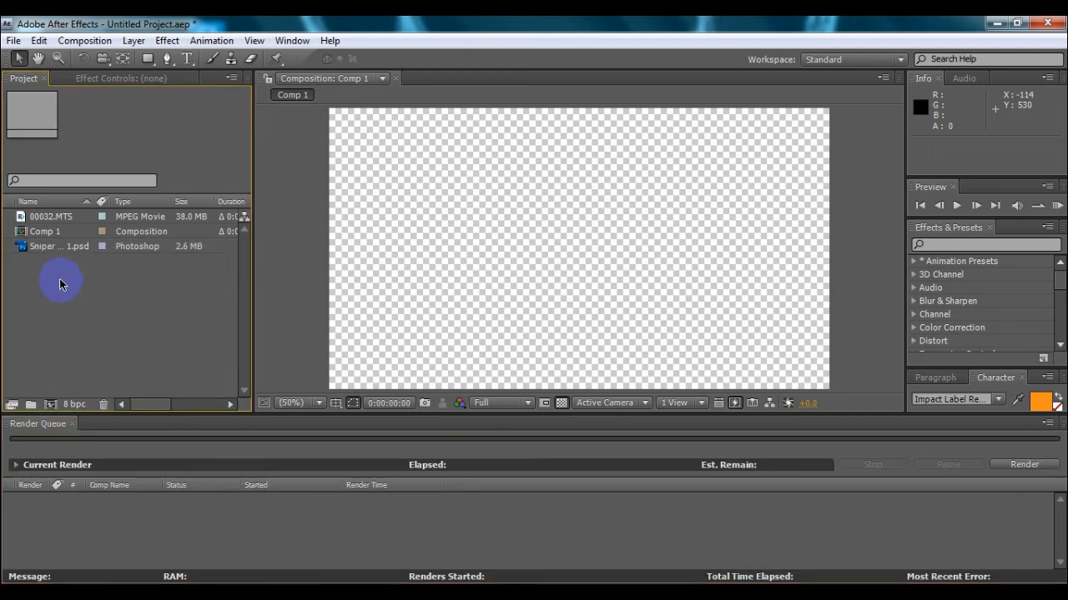
left_click(23, 219)
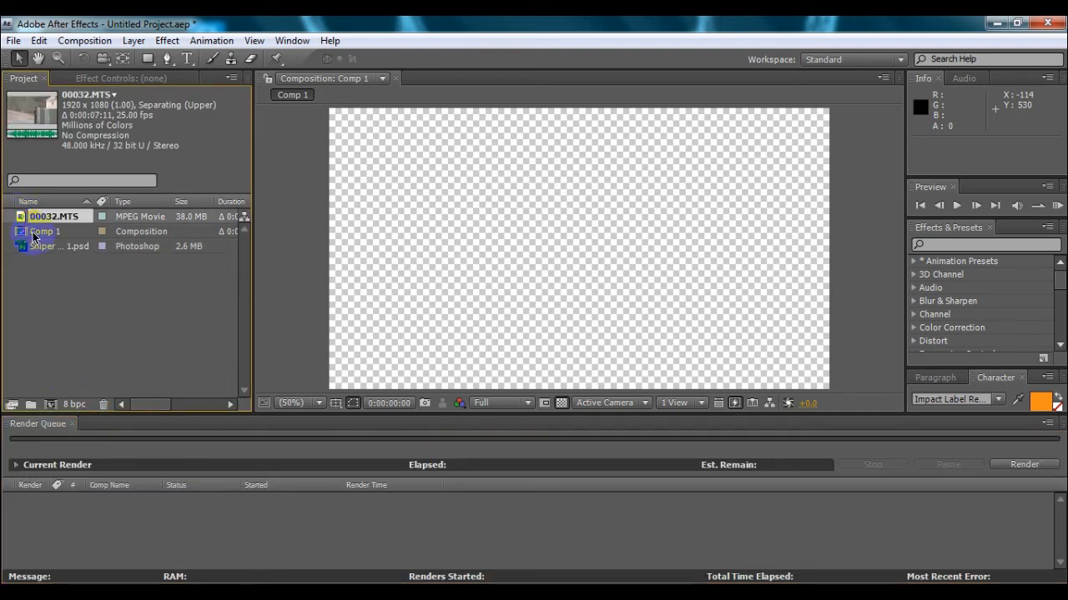
double_click(31, 232)
left_click_drag(37, 248, 555, 283)
right_click(556, 283)
mouse_move(657, 126)
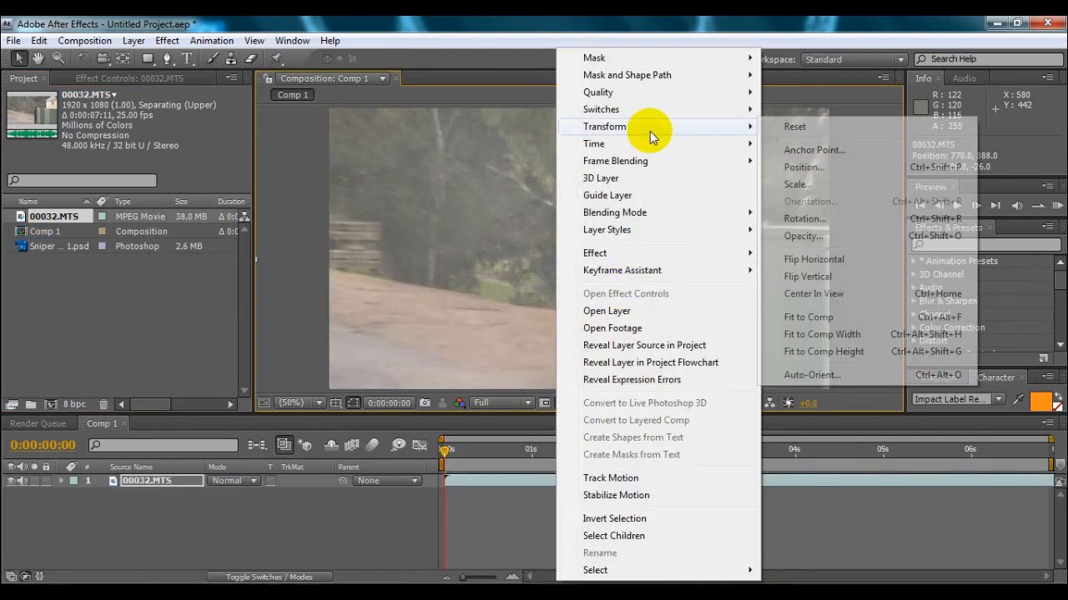
left_click(841, 320)
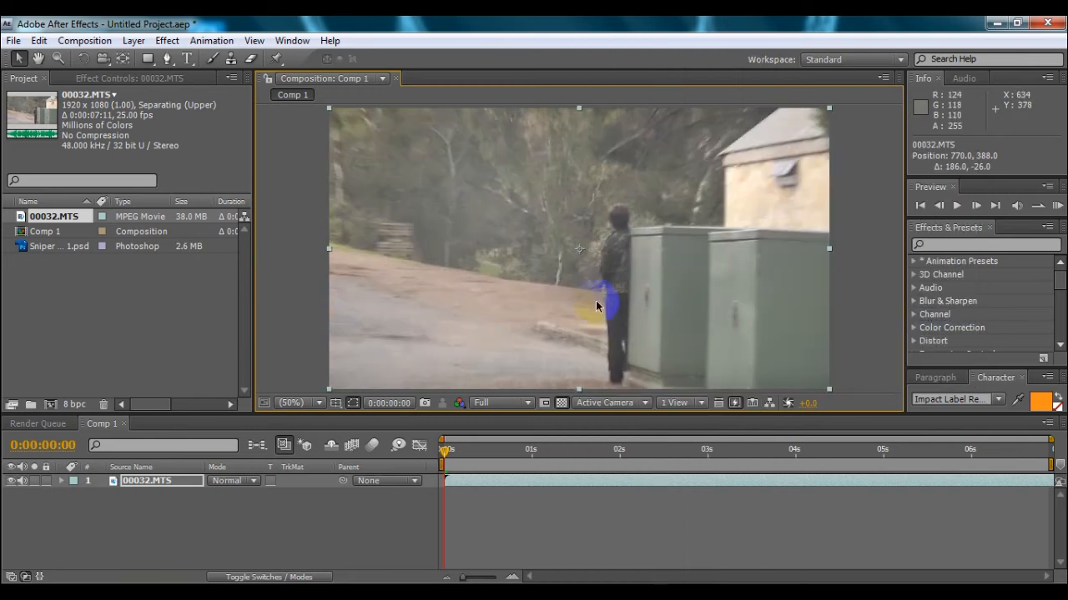
left_click(375, 533)
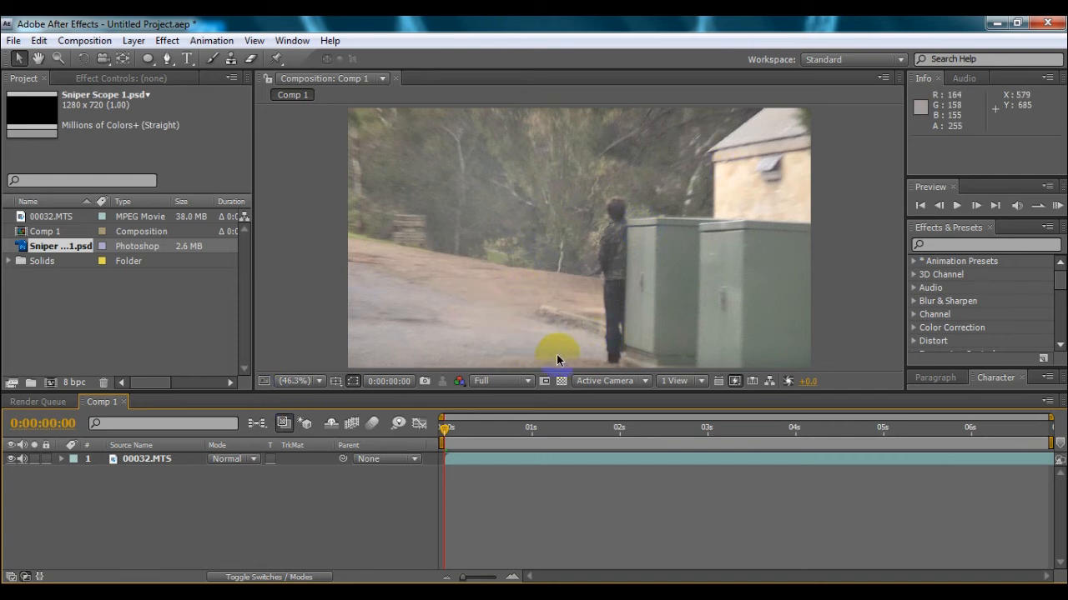
left_click(138, 317)
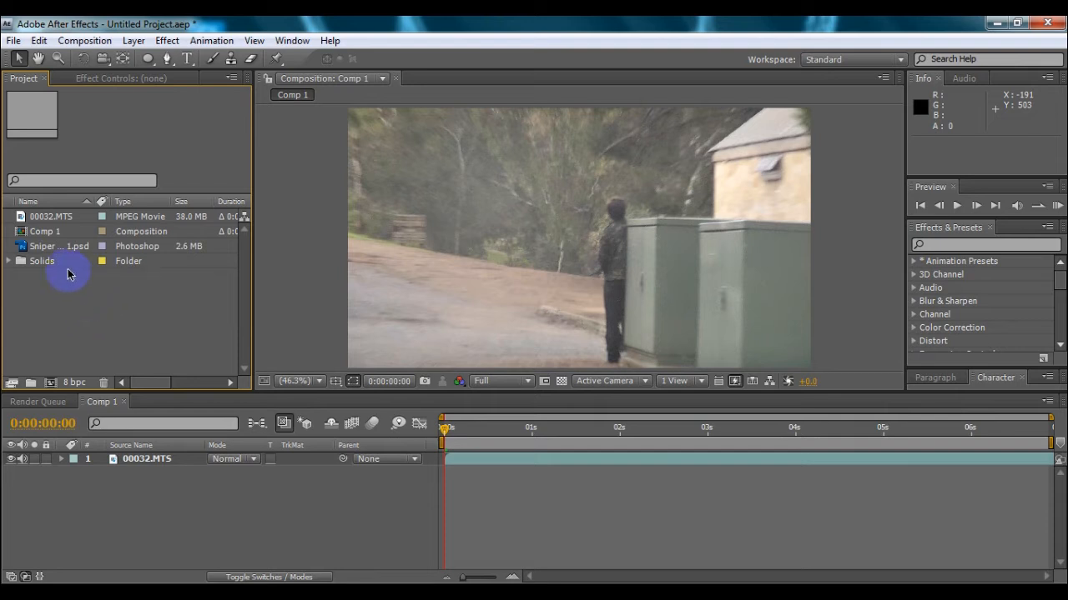
left_click(52, 243)
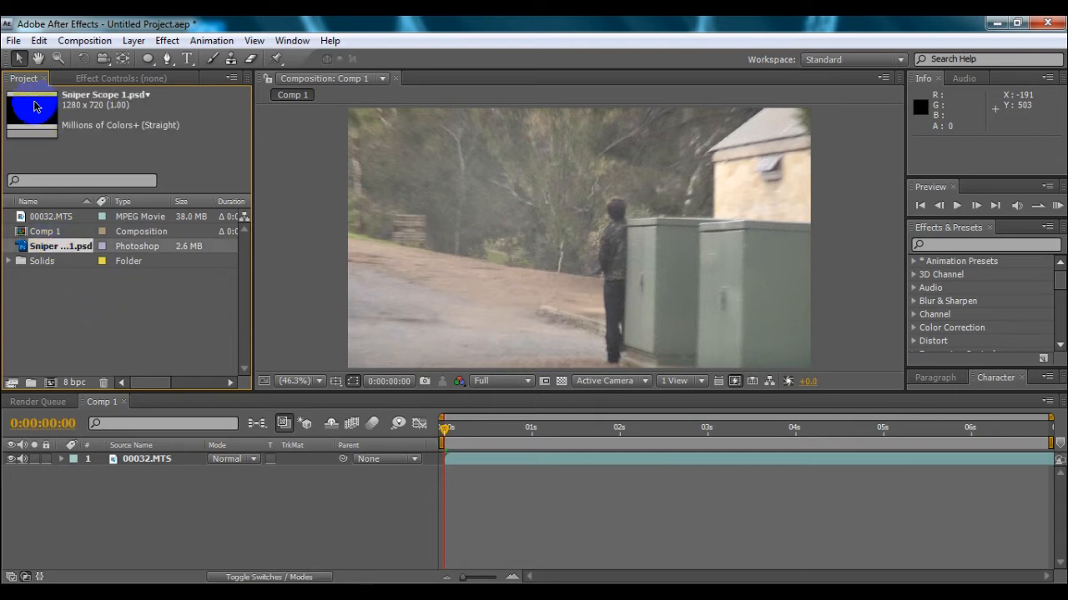
left_click(78, 337)
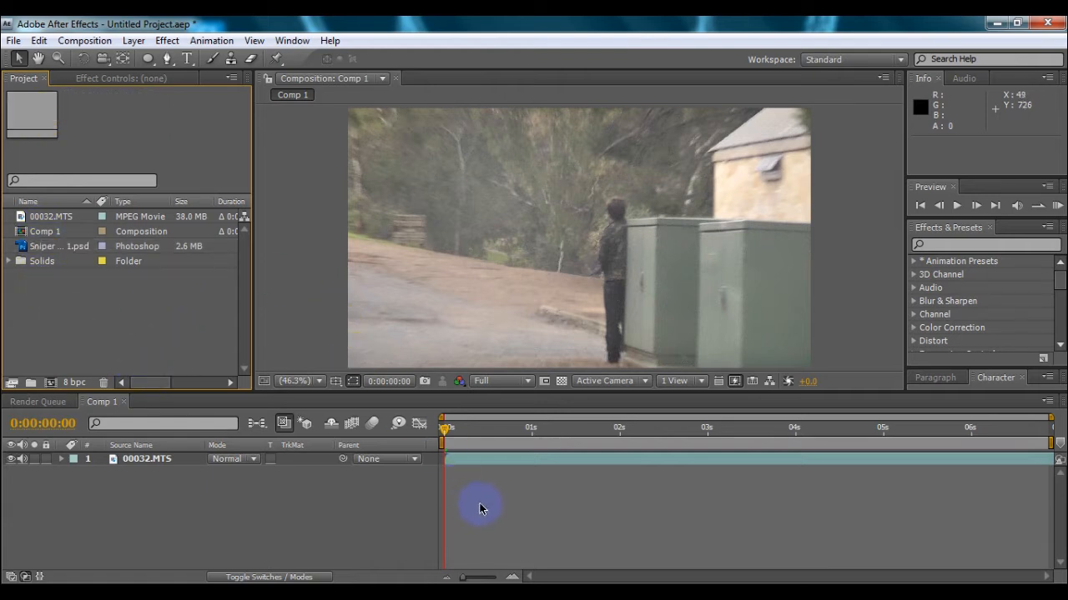
- Create a new black solid layer above the 00032.MTS footage
left_click(486, 462)
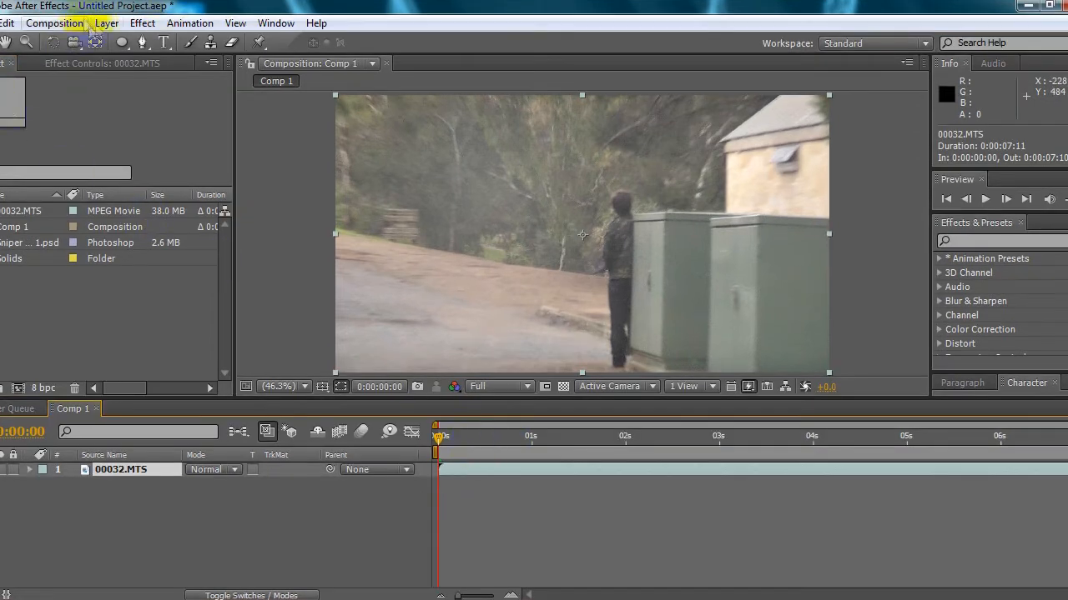
left_click(133, 40)
mouse_move(146, 57)
left_click(469, 78)
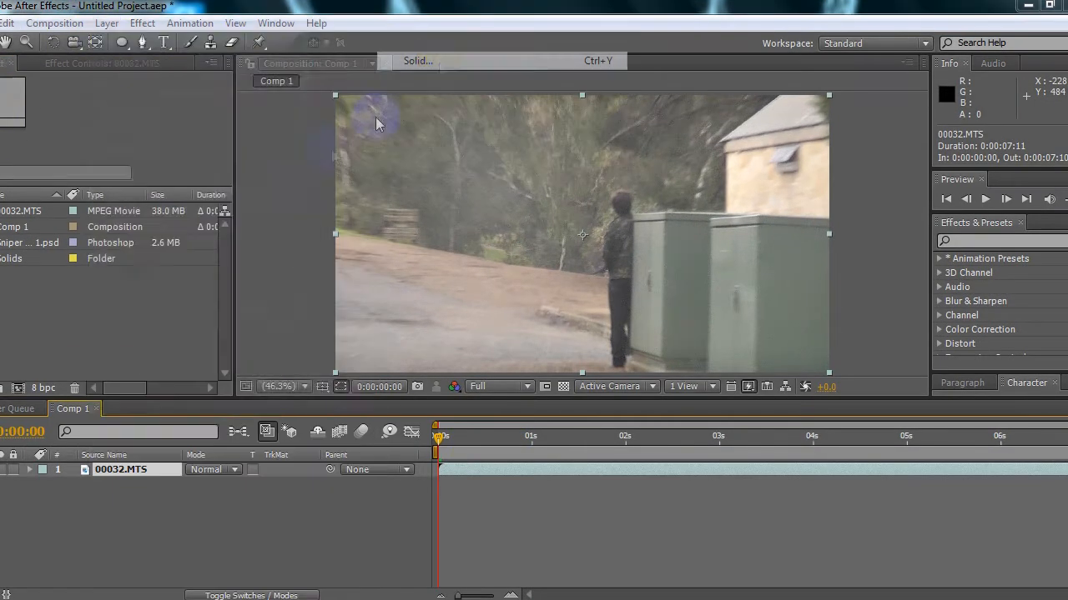
left_click(168, 330)
- Draw a circular mask on the black solid, nearly as tall as the frame, and centre it over the footage
left_click(123, 42)
left_click_drag(502, 164, 762, 429)
left_click_drag(767, 296, 707, 231)
- Set the circular mask's expansion to 82 pixels and its mode to Subtract
left_click(57, 498)
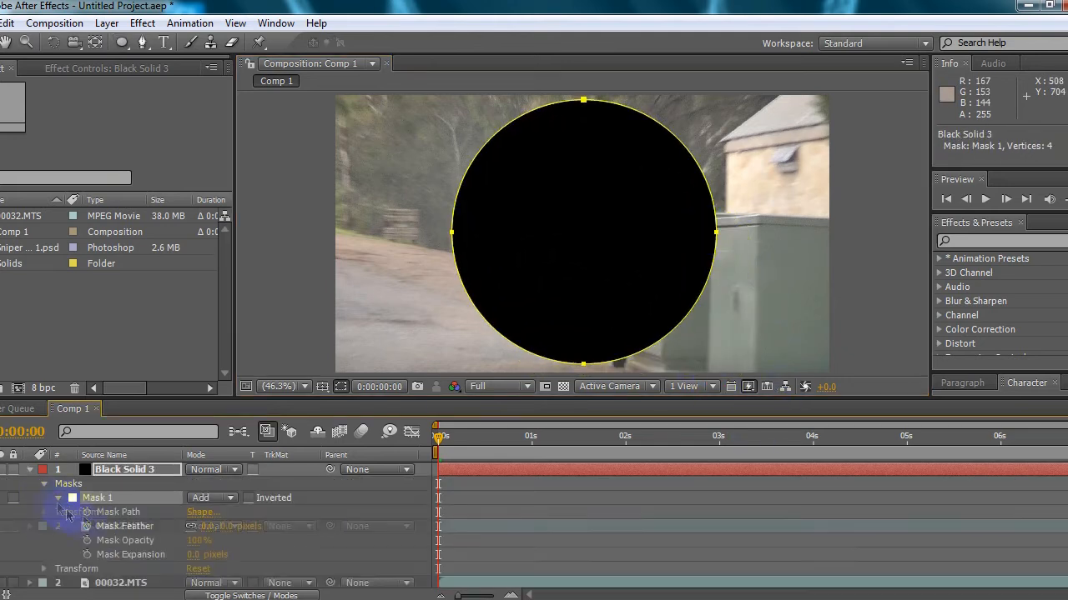
left_click_drag(201, 555, 267, 555)
left_click(209, 498)
left_click(204, 512)
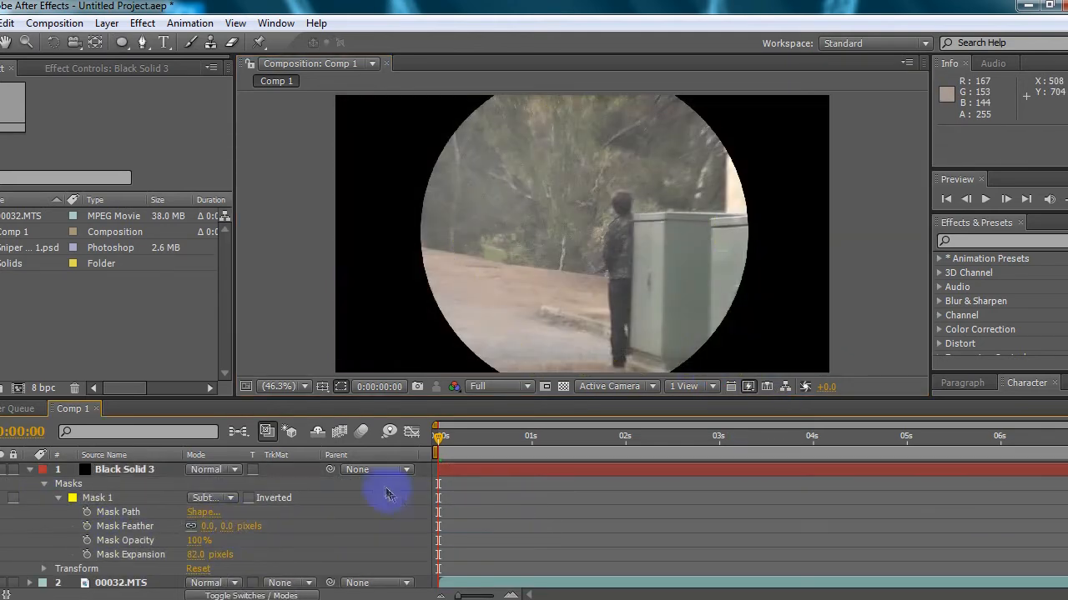
- Soften the scope edge by setting the mask feather to 102 pixels and the mask expansion to 22 pixels
left_click_drag(205, 526, 257, 520)
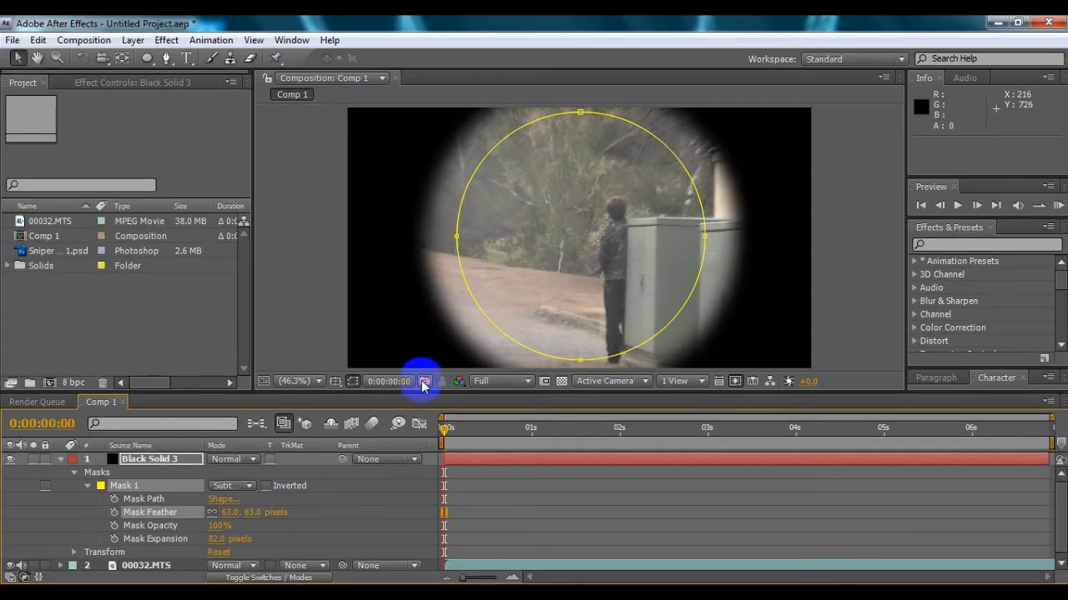
left_click_drag(214, 540, 188, 543)
left_click_drag(228, 511, 236, 512)
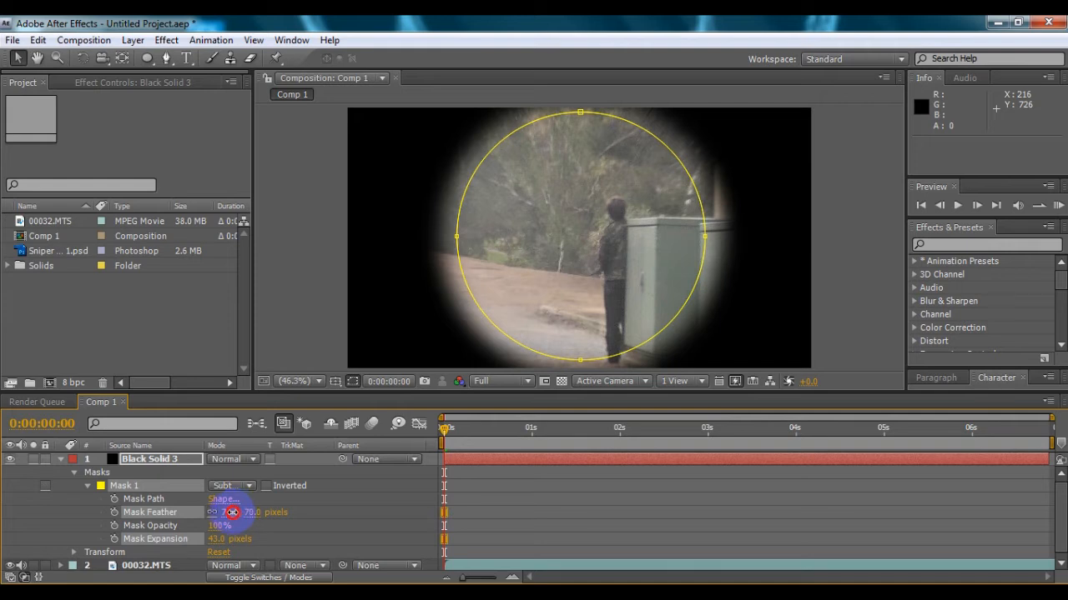
left_click_drag(252, 506, 256, 506)
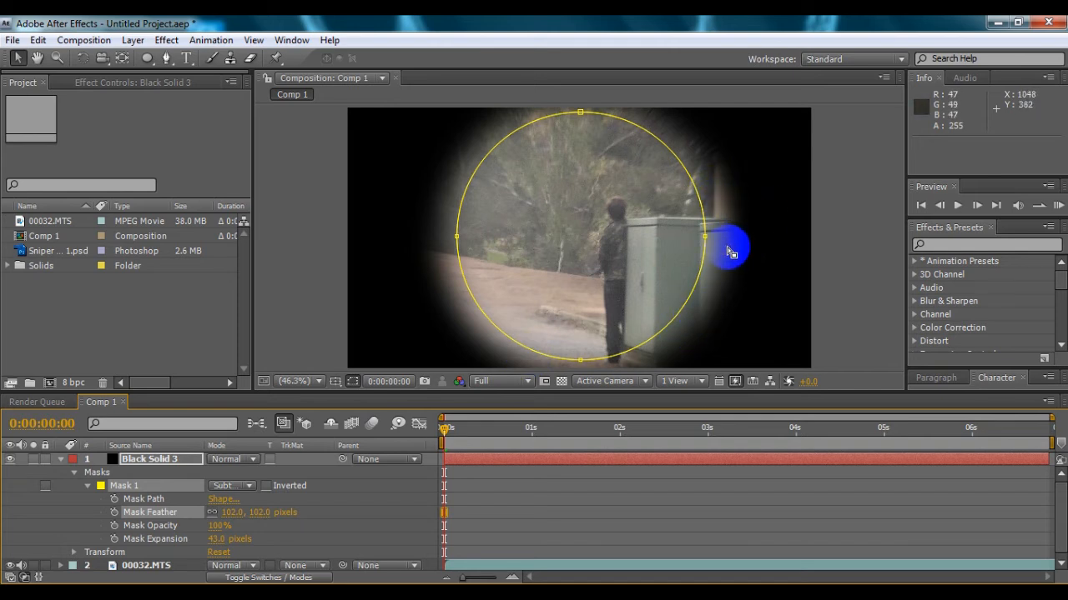
left_click_drag(219, 548, 195, 538)
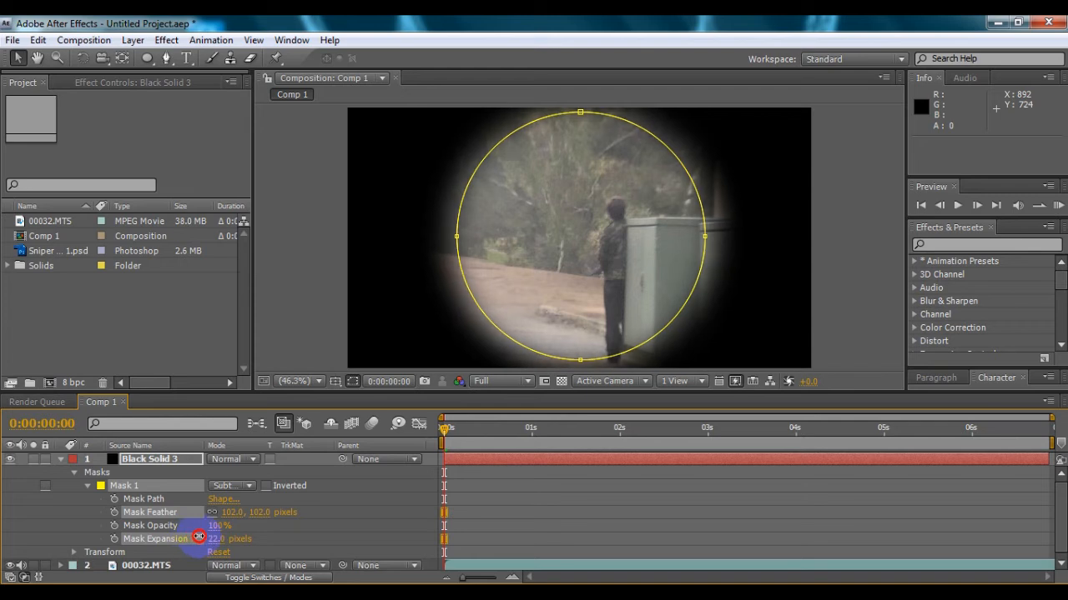
left_click(483, 488)
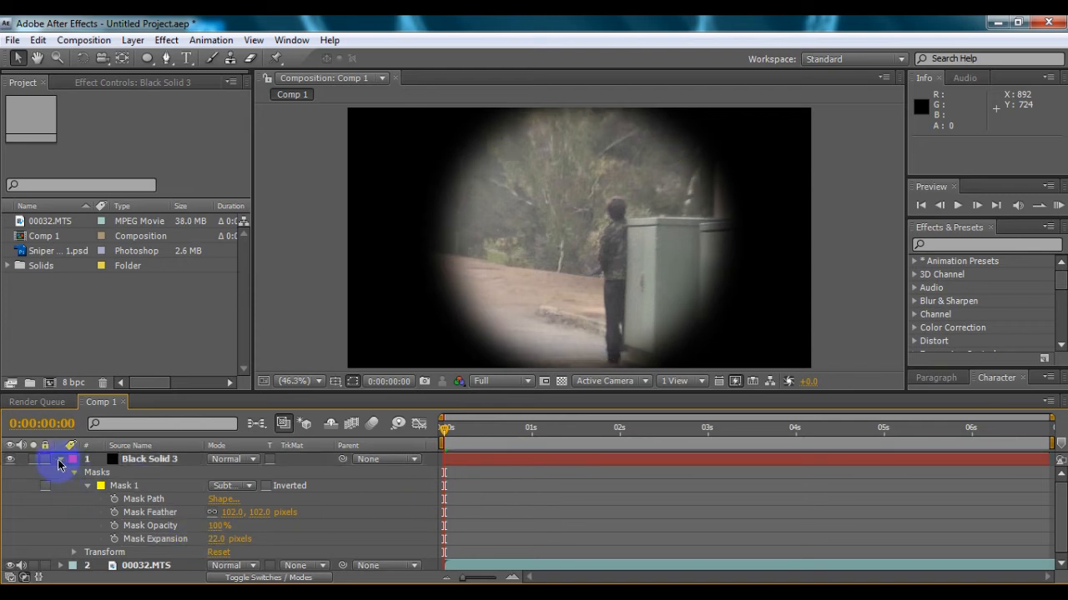
left_click(63, 461)
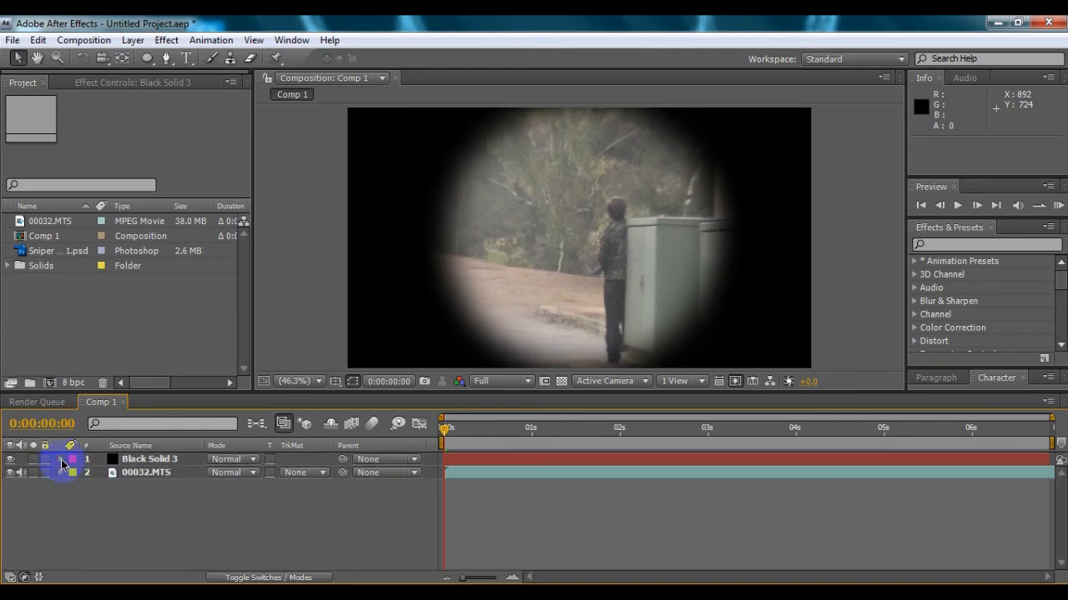
- Add Sniper Scope 1.psd to the composition between the black solid and the 00032.MTS footage
left_click(155, 459)
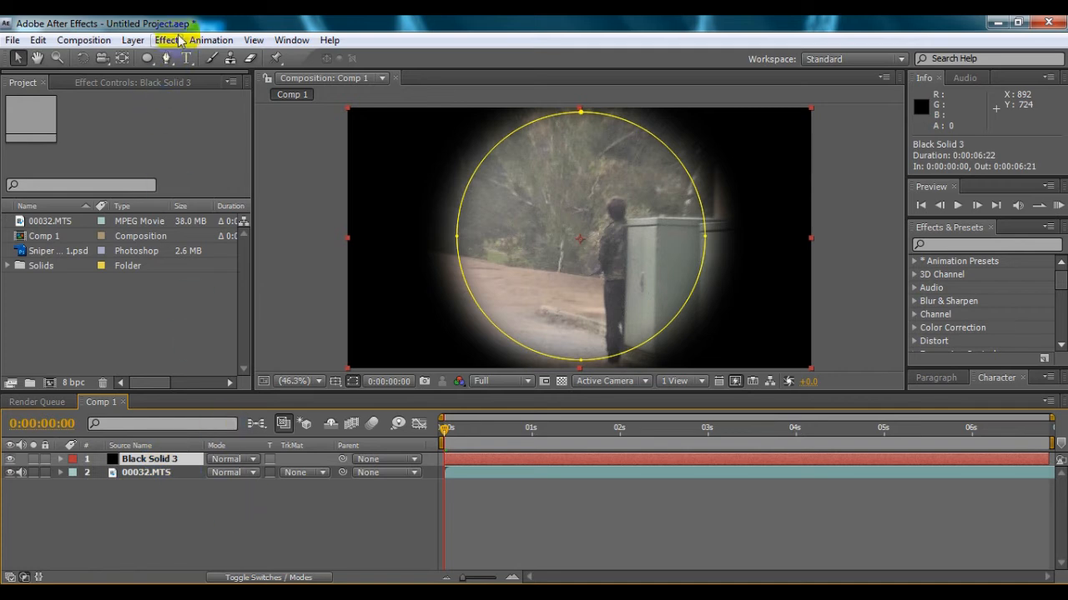
left_click_drag(50, 250, 178, 460)
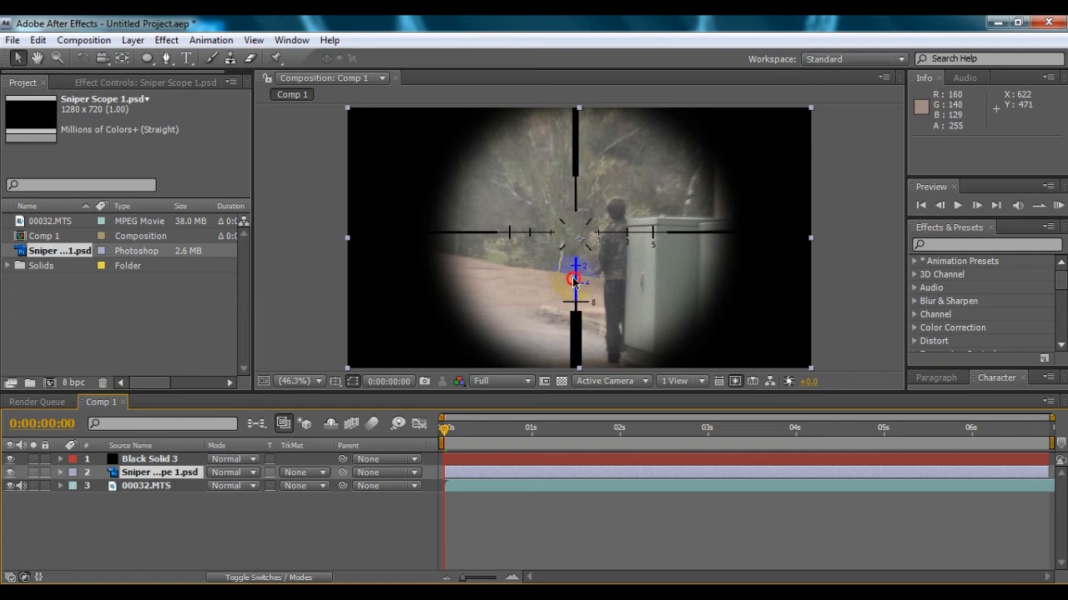
mouse_move(572, 277)
left_mouse_down()
mouse_move(573, 289)
mouse_move(574, 276)
left_mouse_up()
key("ctrl+z")
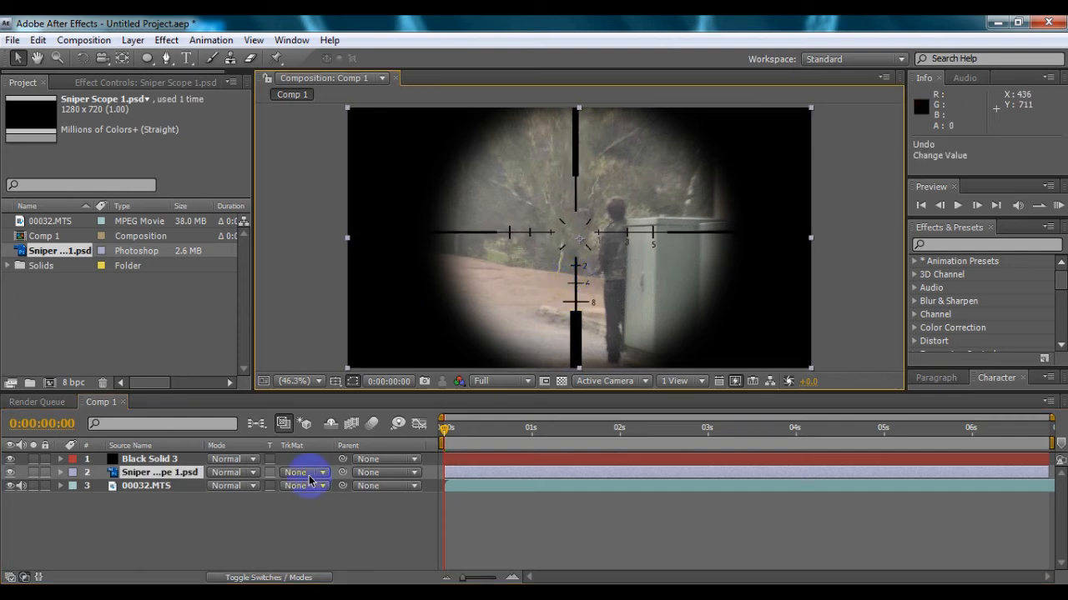
- Scale the crosshair layer to 130% and reposition it within the scope circle
key("s")
left_click_drag(234, 485, 248, 486)
left_click_drag(572, 345, 576, 343)
left_click(409, 548)
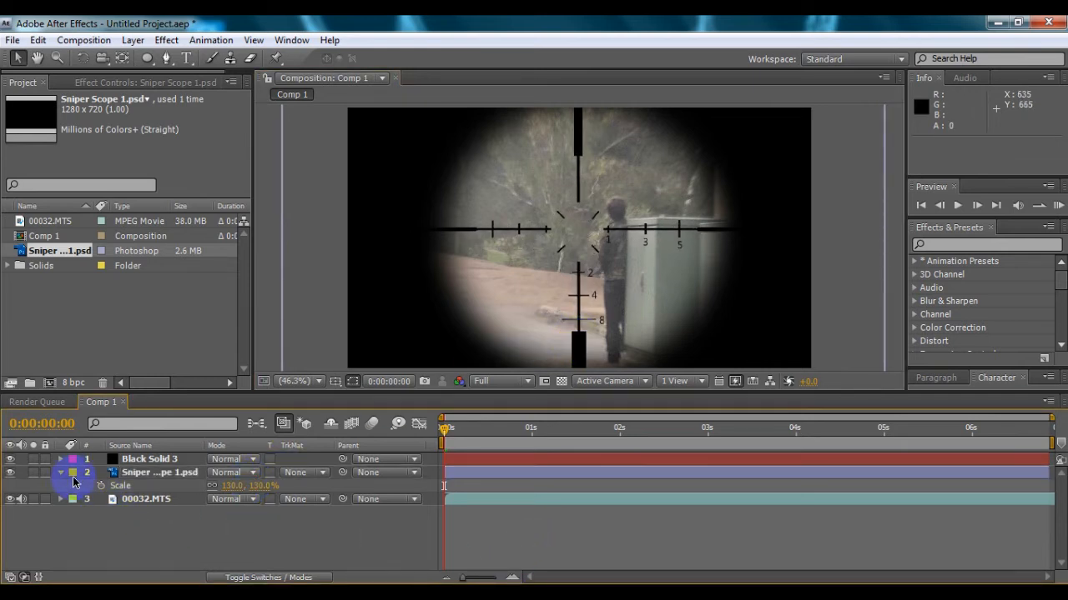
left_click(62, 474)
left_click(496, 461)
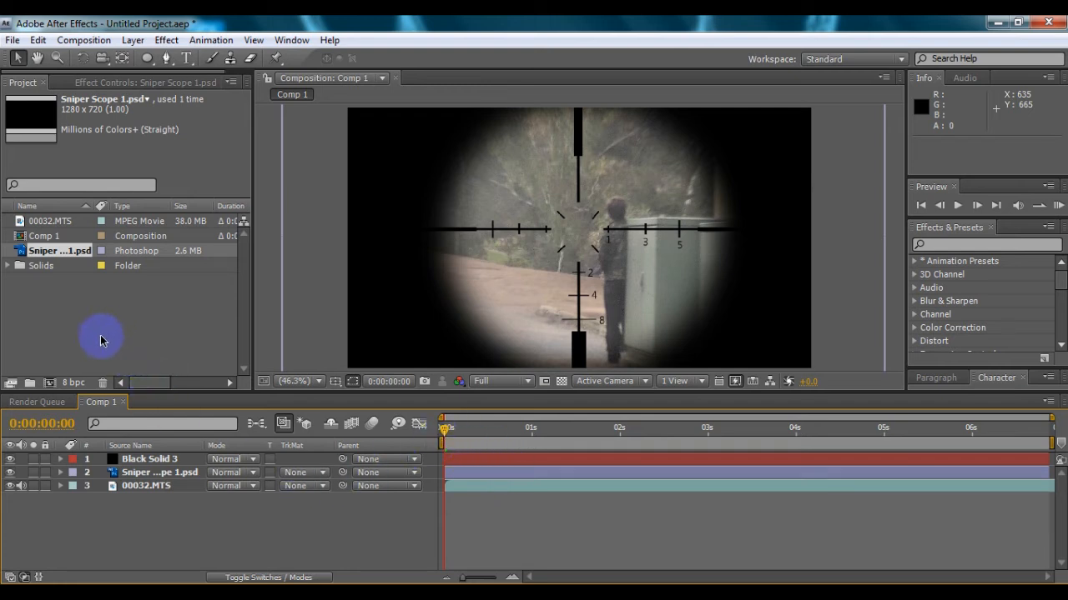
- Shift the Sniper Scope 1.psd crosshair slightly so it lines up with the centre of the scope circle
left_click(582, 302)
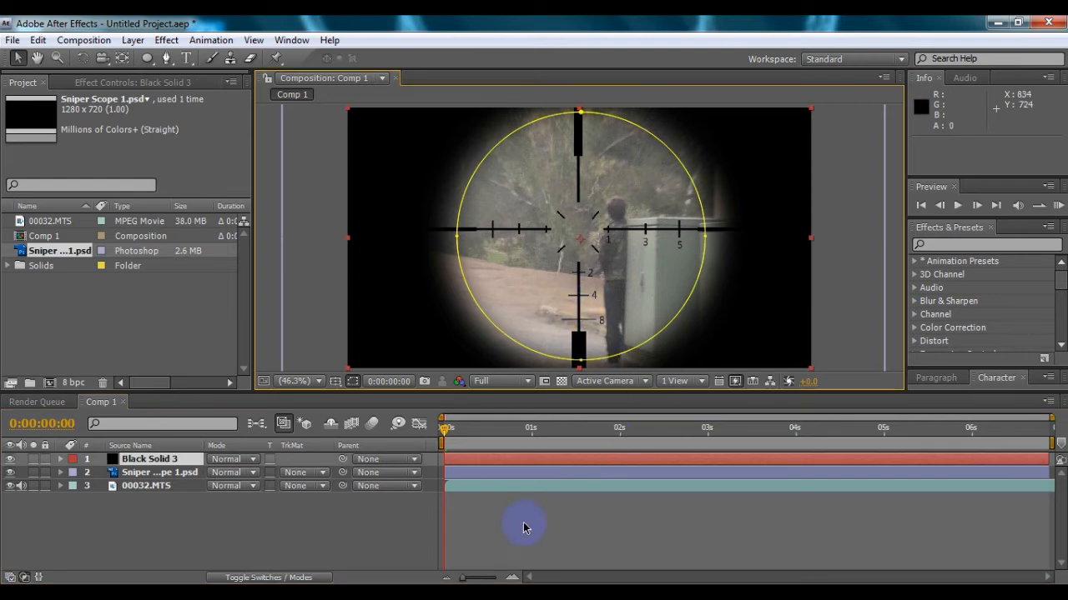
left_click(523, 527)
left_click(179, 473)
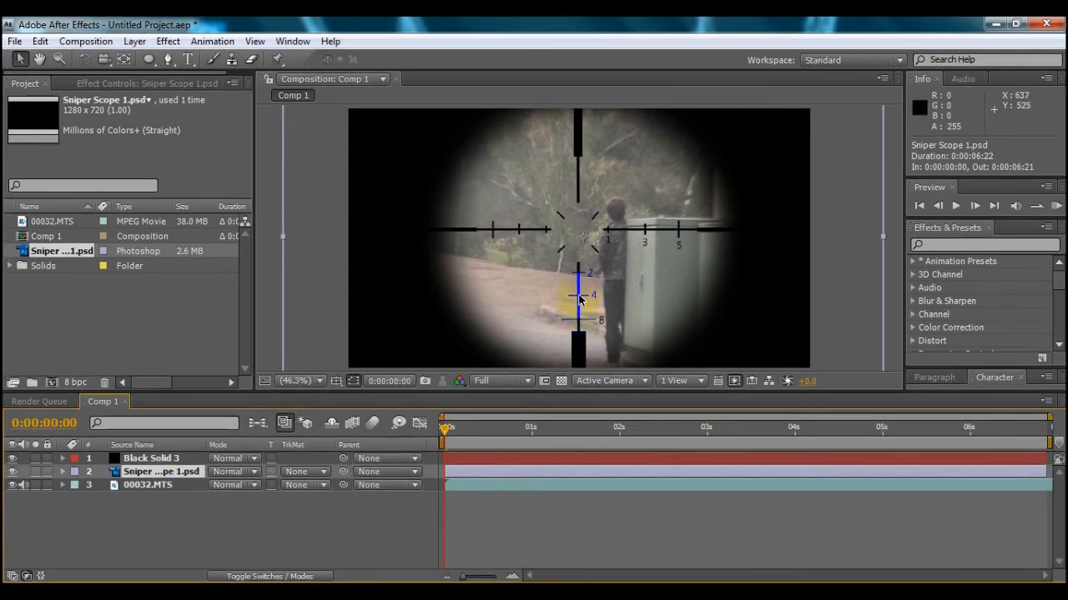
left_click_drag(579, 297, 583, 297)
left_click(518, 517)
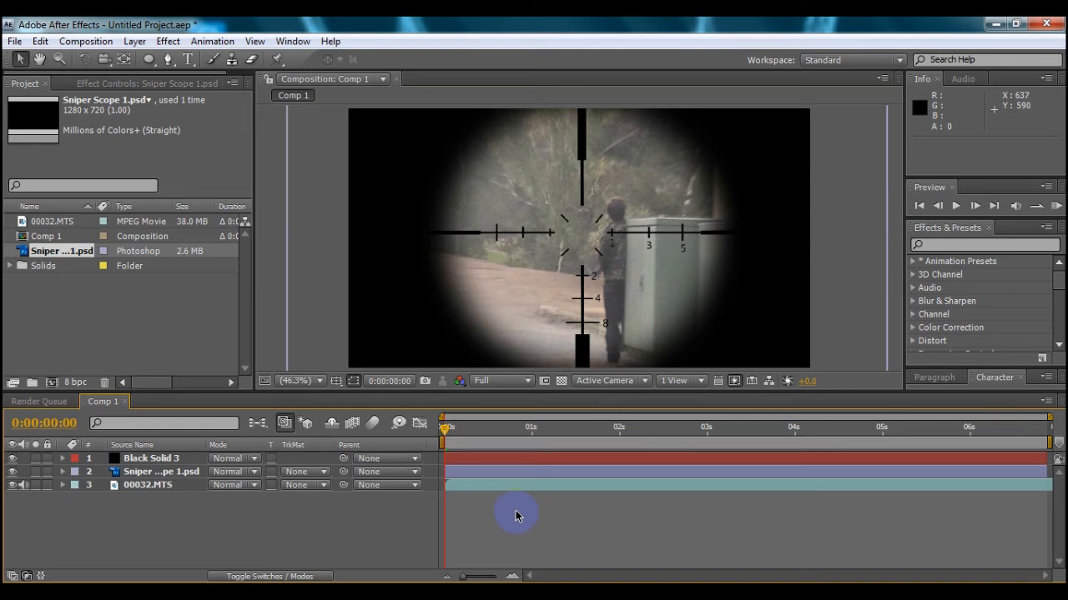
left_click(65, 321)
left_click(169, 525)
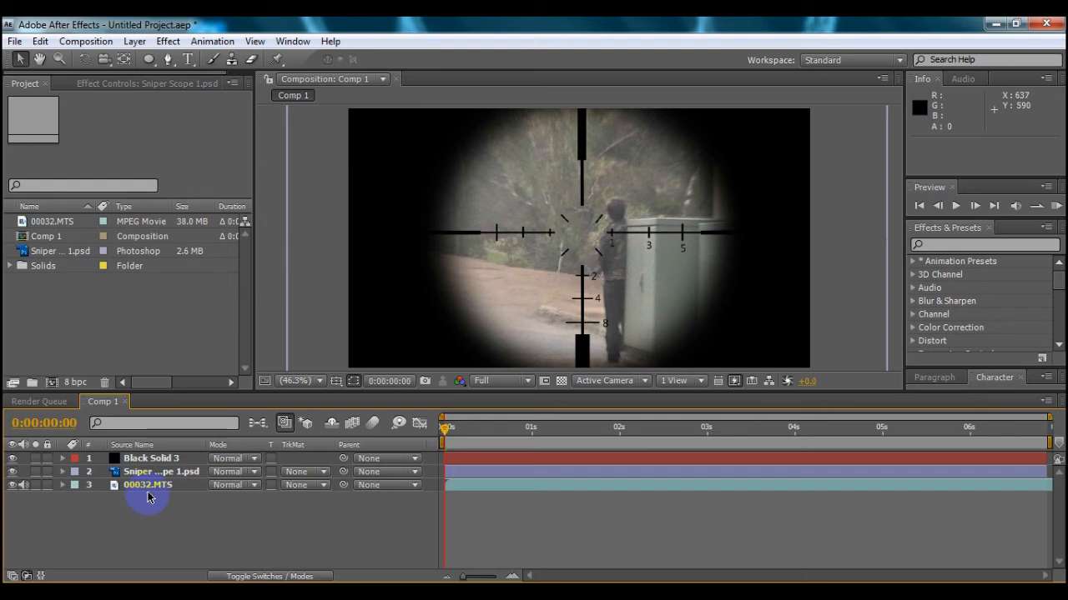
left_click(84, 330)
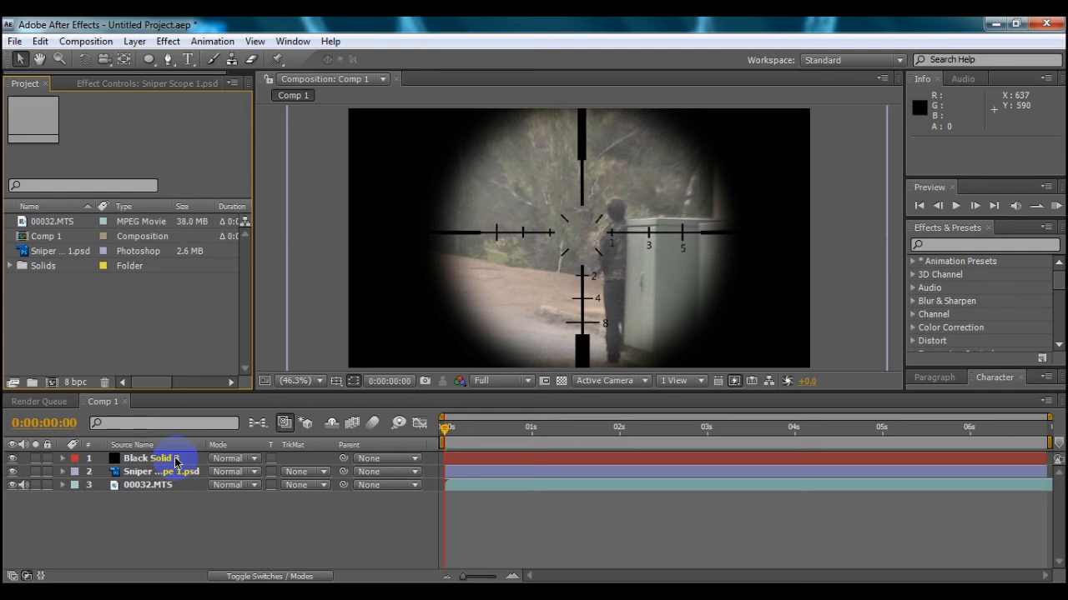
- Create a second composition with the HDV/HDTV 720 25 preset, 1280 x 720 px and a duration of 0:00:06:22
left_click(52, 384)
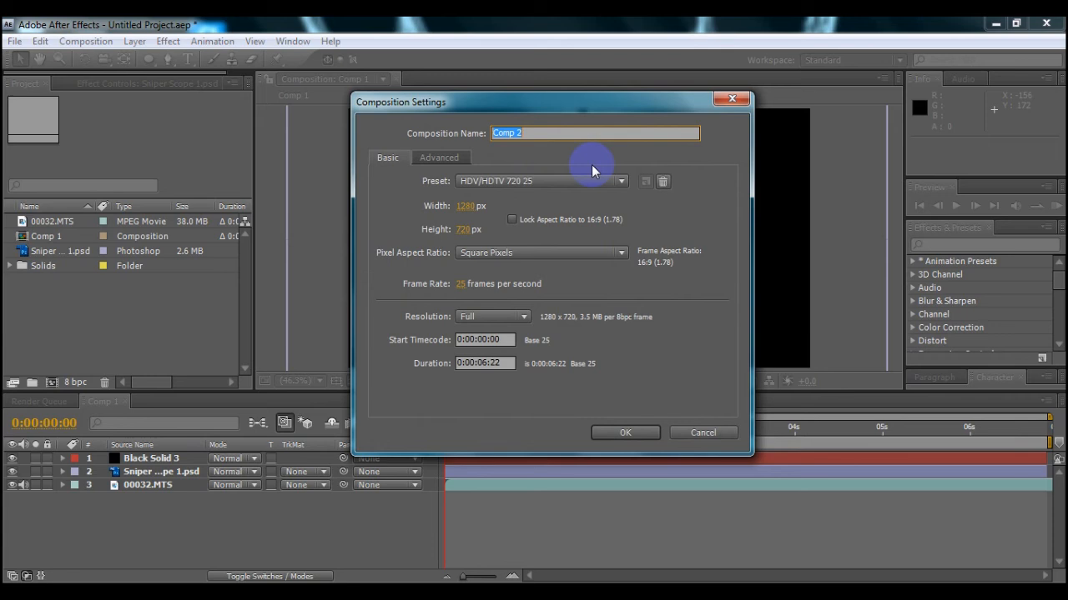
left_click(617, 434)
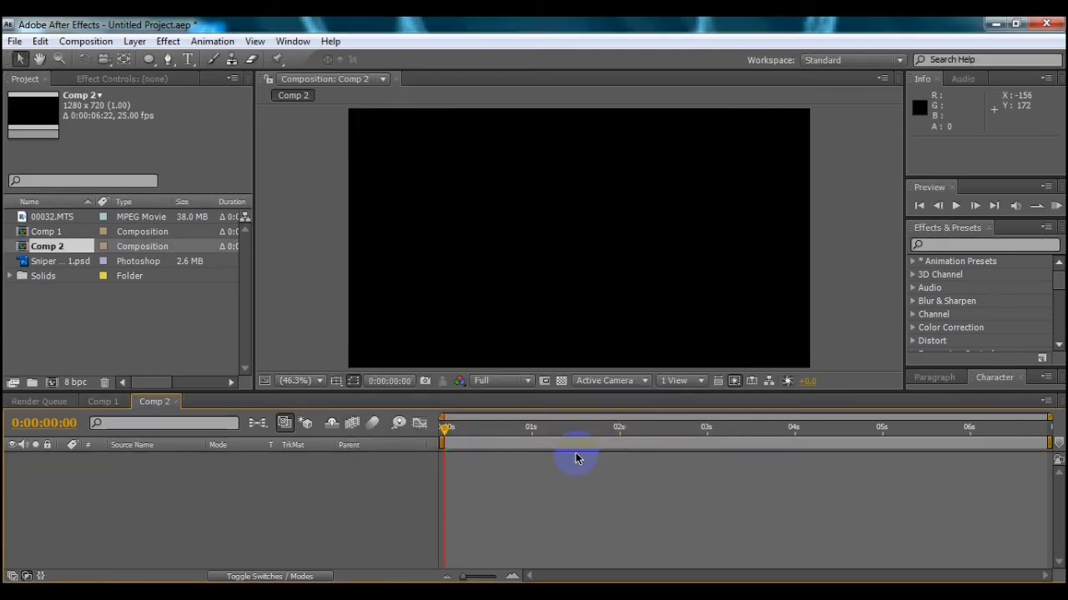
left_click_drag(399, 391, 400, 413)
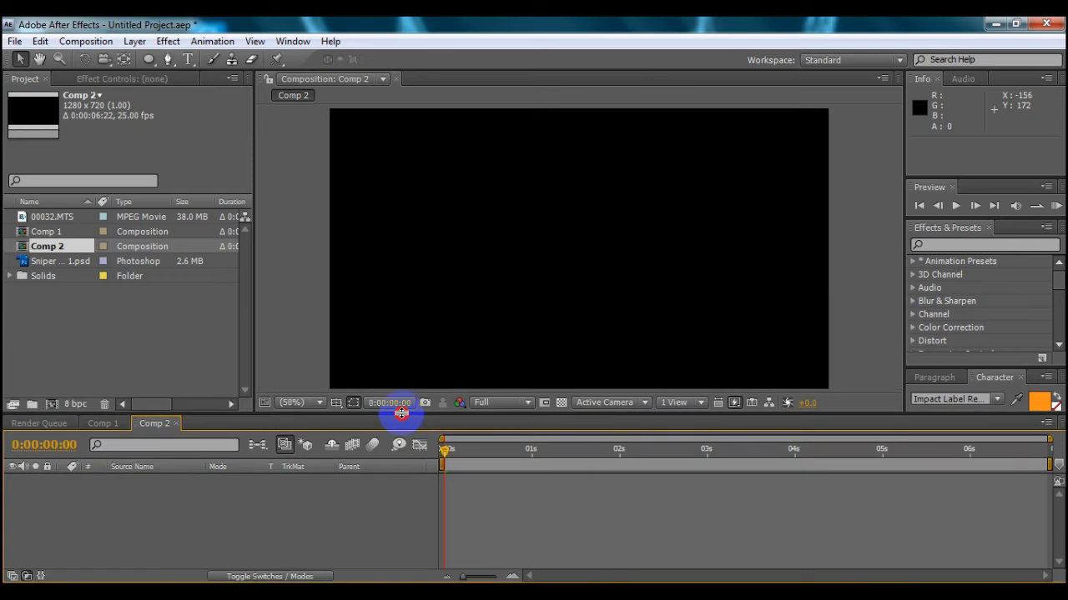
- Create a new solid layer of 1280 x 720 px in deep red (A00000)
left_click(135, 42)
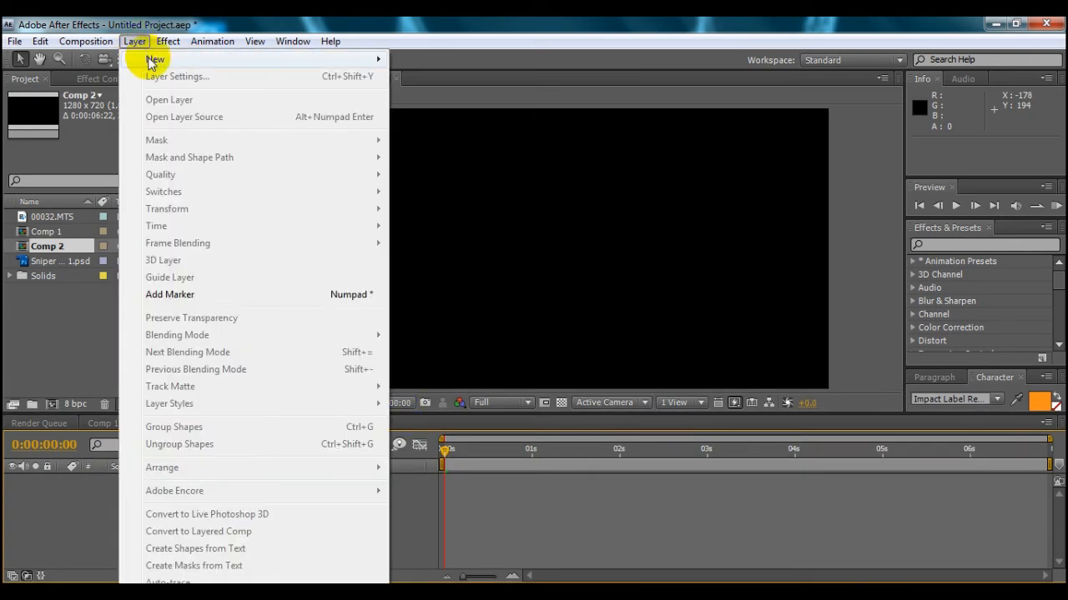
mouse_move(134, 57)
left_click(448, 78)
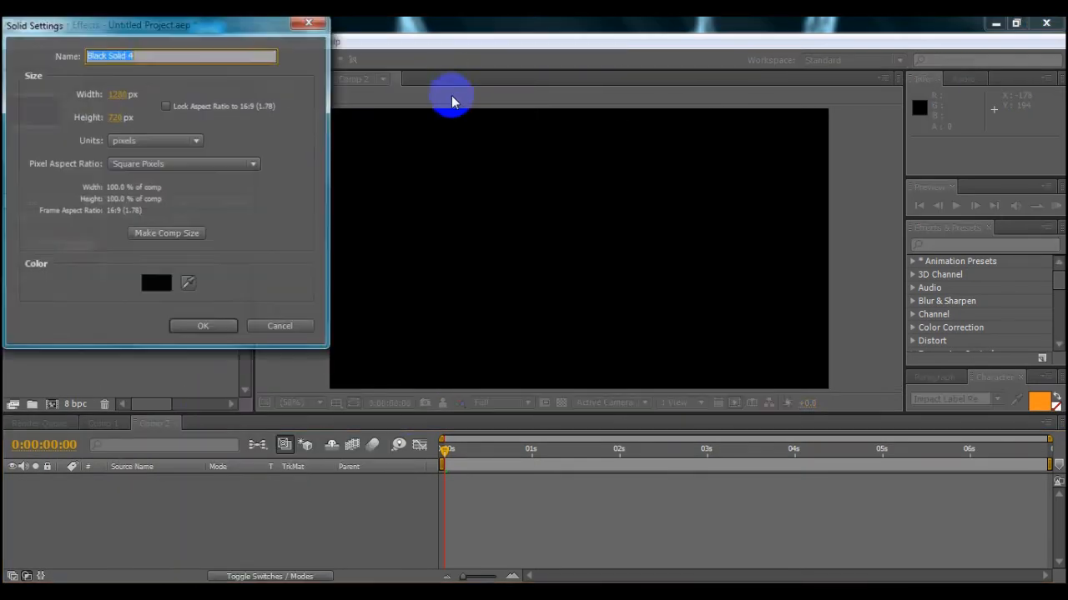
left_click(156, 284)
left_click(216, 151)
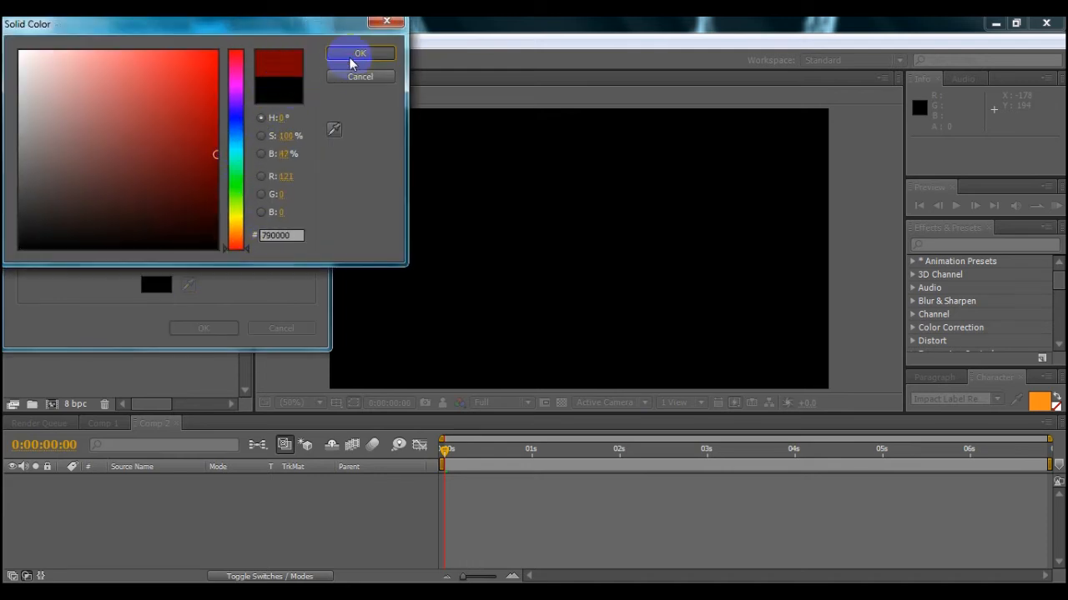
left_click(350, 55)
left_click(158, 289)
left_click_drag(167, 143, 260, 127)
left_click(365, 51)
left_click(178, 333)
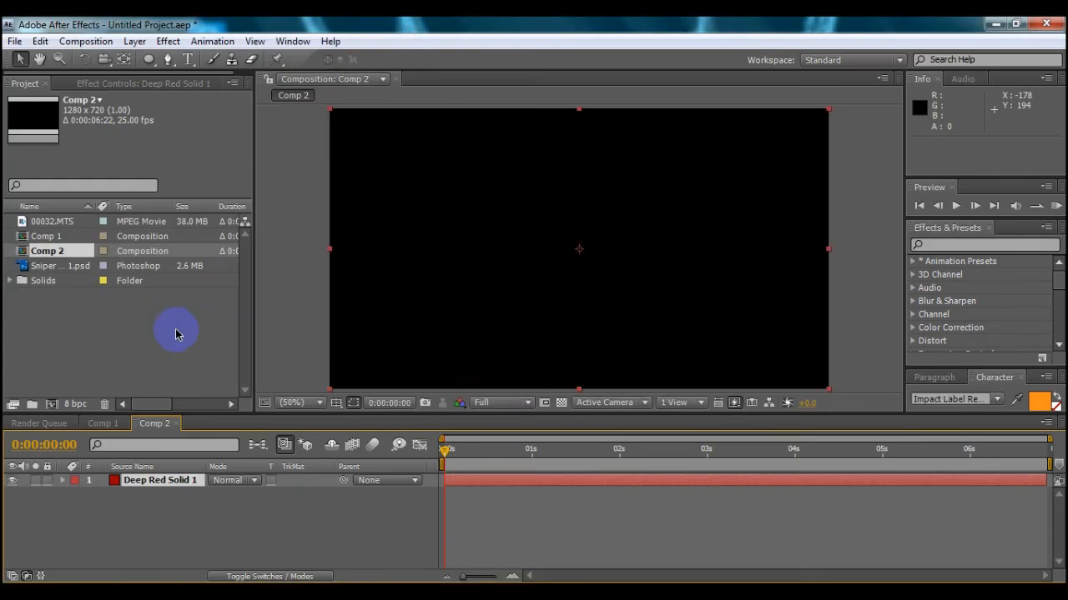
- Draw a circular mask about 385 px across on the red solid and centre it in the frame
left_click(148, 58)
left_click_drag(501, 190, 652, 338)
key("v")
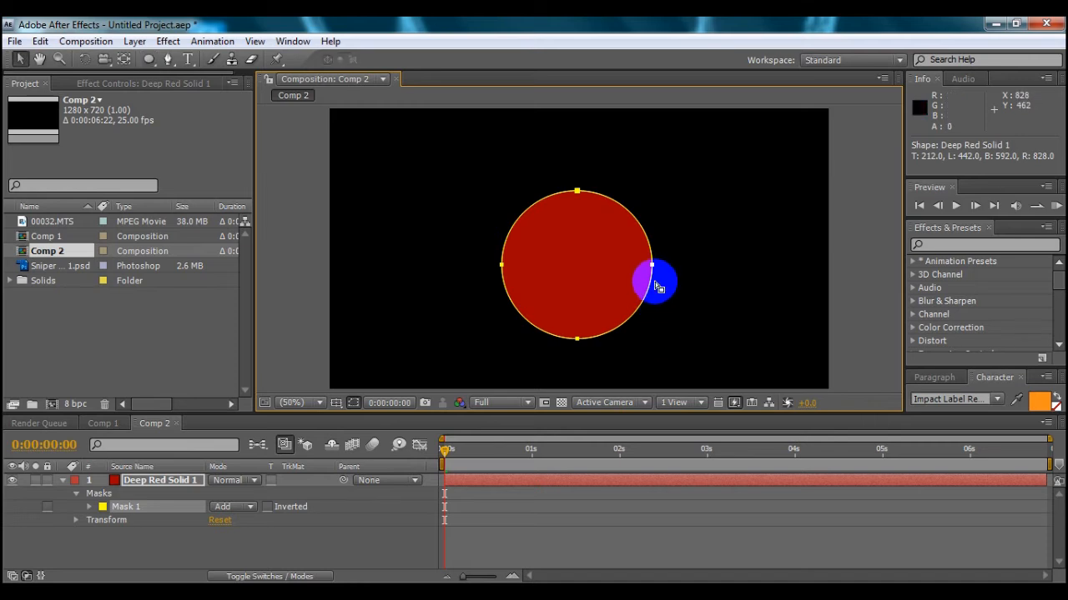
left_click_drag(651, 265, 653, 260)
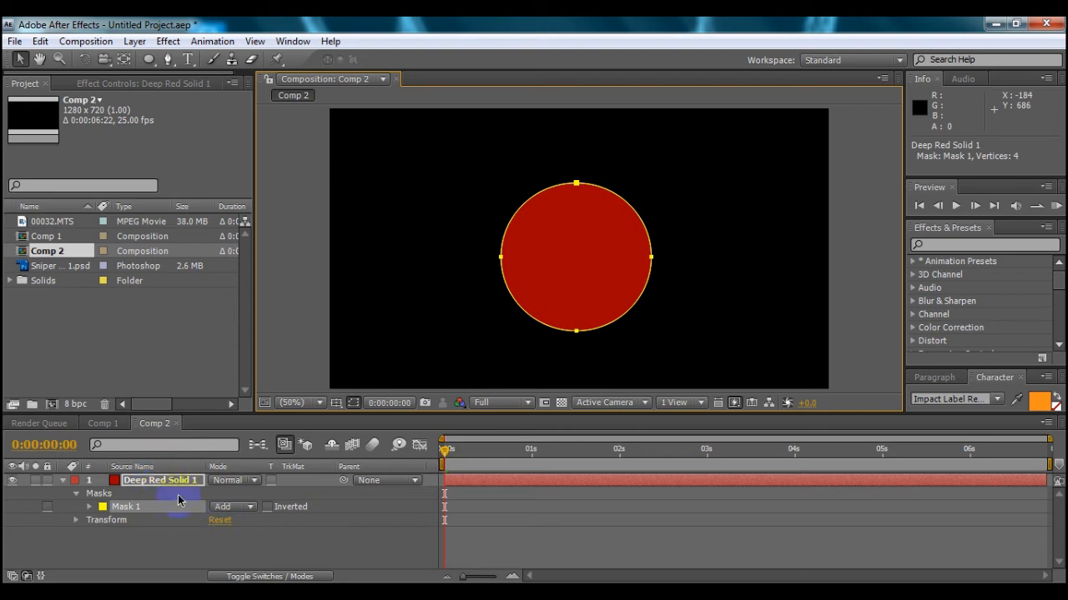
- Soften the red circle by setting its mask feather to 289 pixels
key("f")
left_click_drag(231, 512, 259, 506)
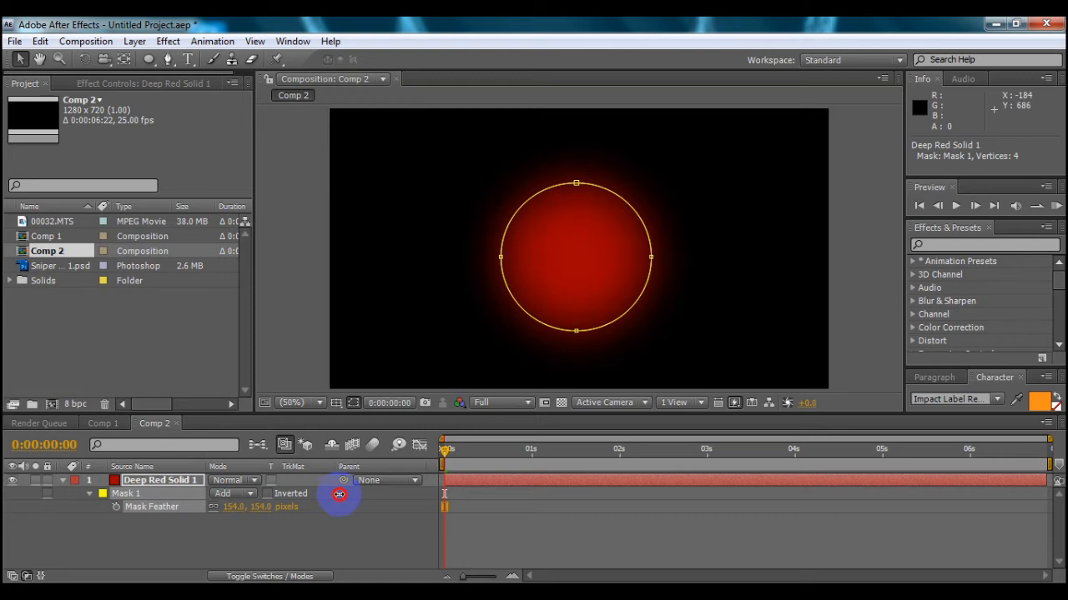
left_click_drag(350, 494, 316, 495)
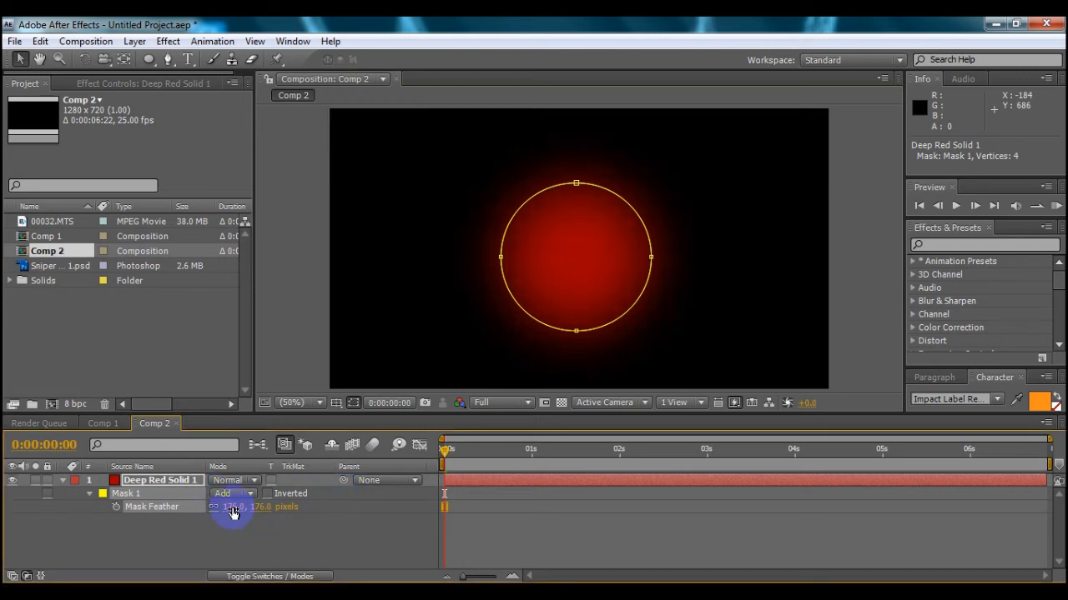
left_click_drag(236, 508, 300, 505)
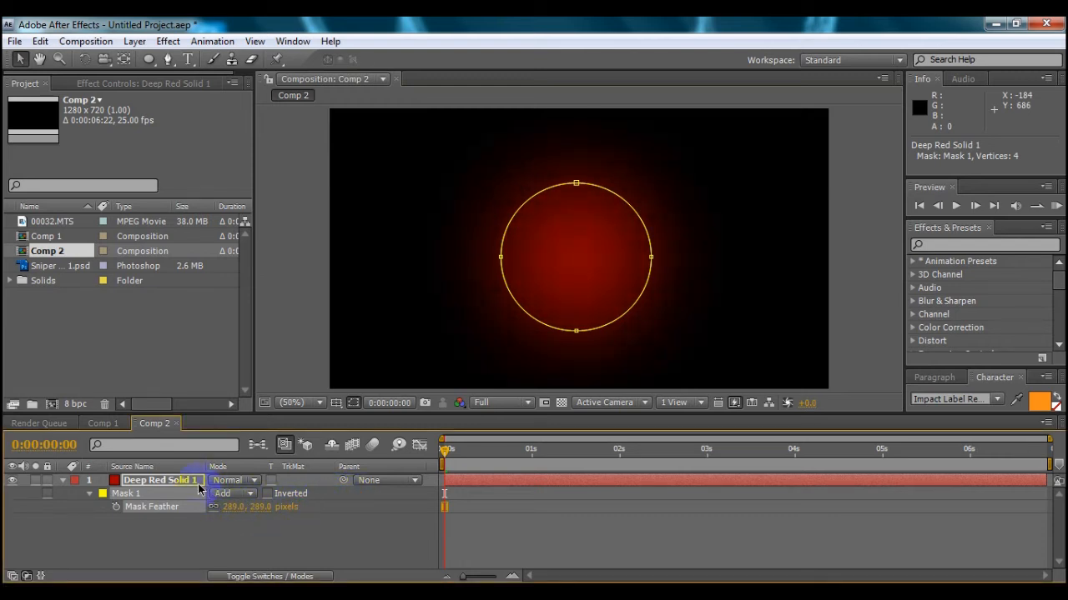
- Duplicate the feathered red solid and scale the copy to 60%
left_click(146, 480)
key("ctrl+d")
key("s")
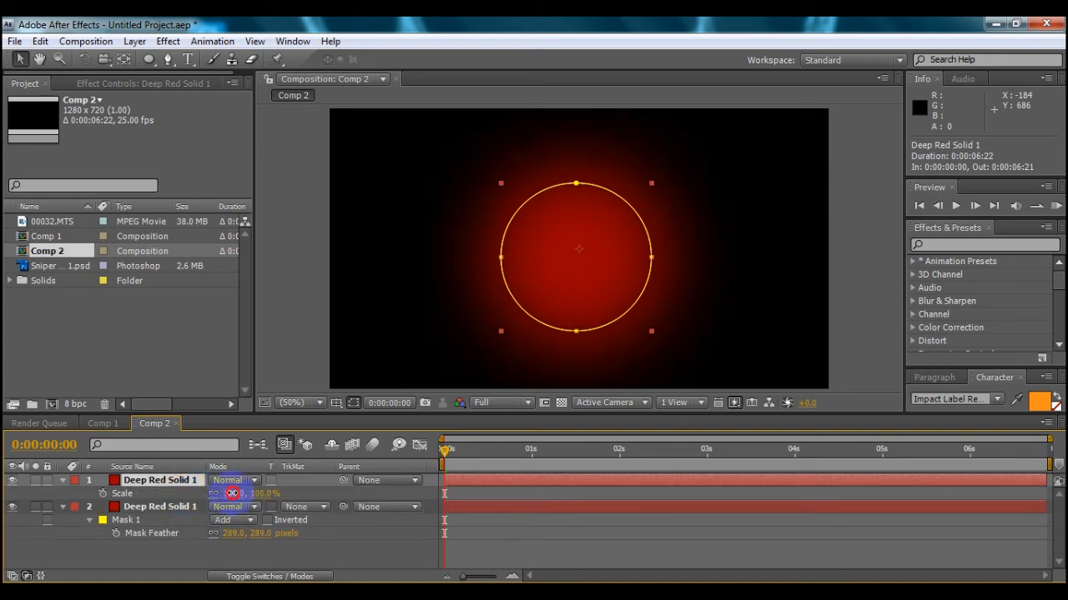
left_click_drag(231, 494, 208, 511)
- Set the mask feather of the smaller red copy to 237 pixels
key("ctrl+z")
key("f")
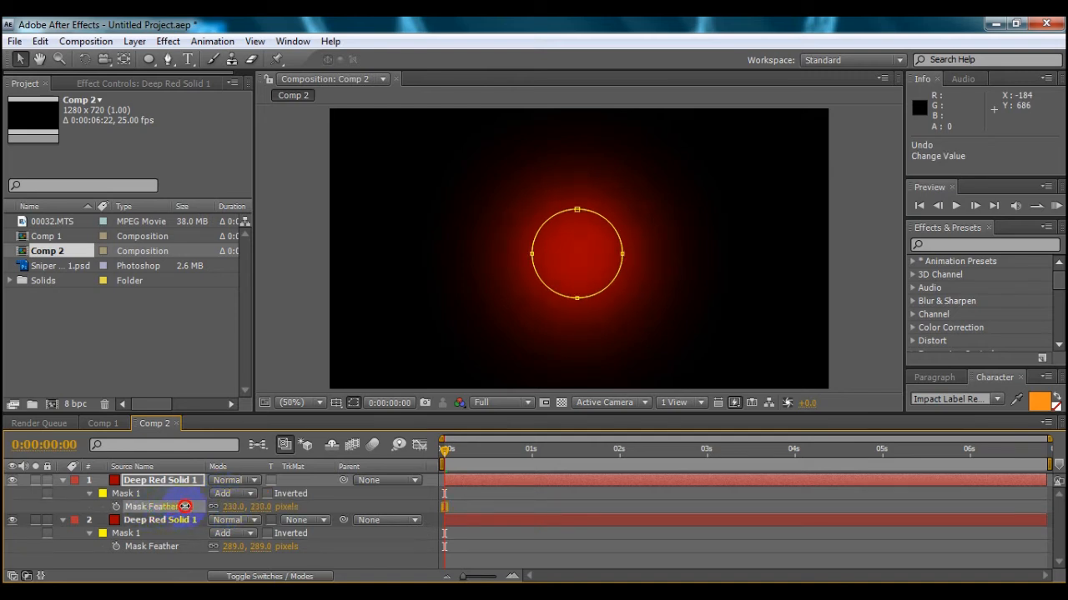
left_click(189, 506)
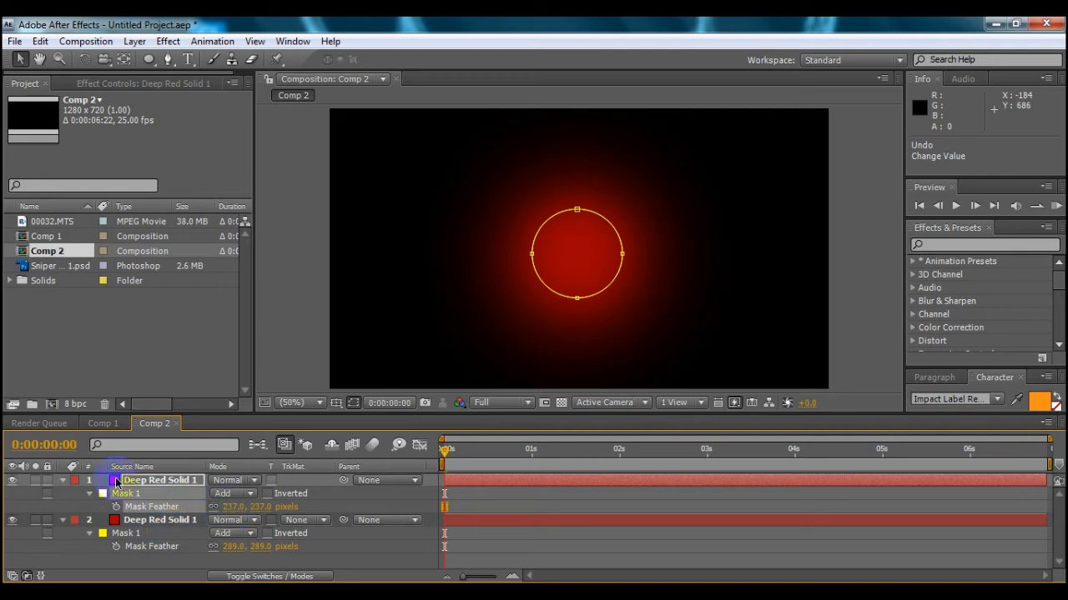
- Duplicate the feathered mask on the smaller red solid to strengthen its core
key("ctrl+d")
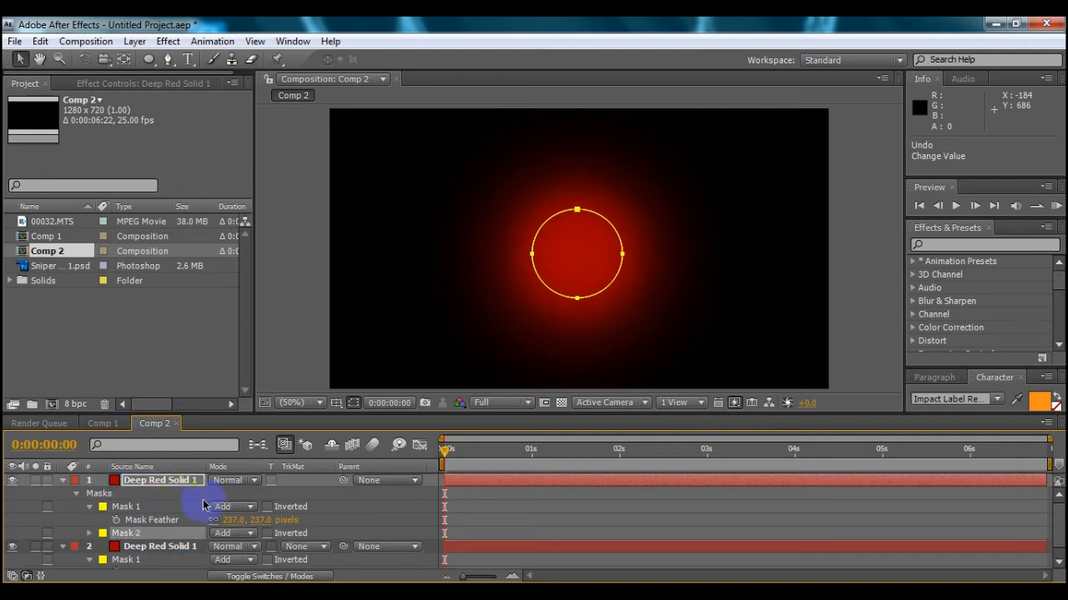
key("s")
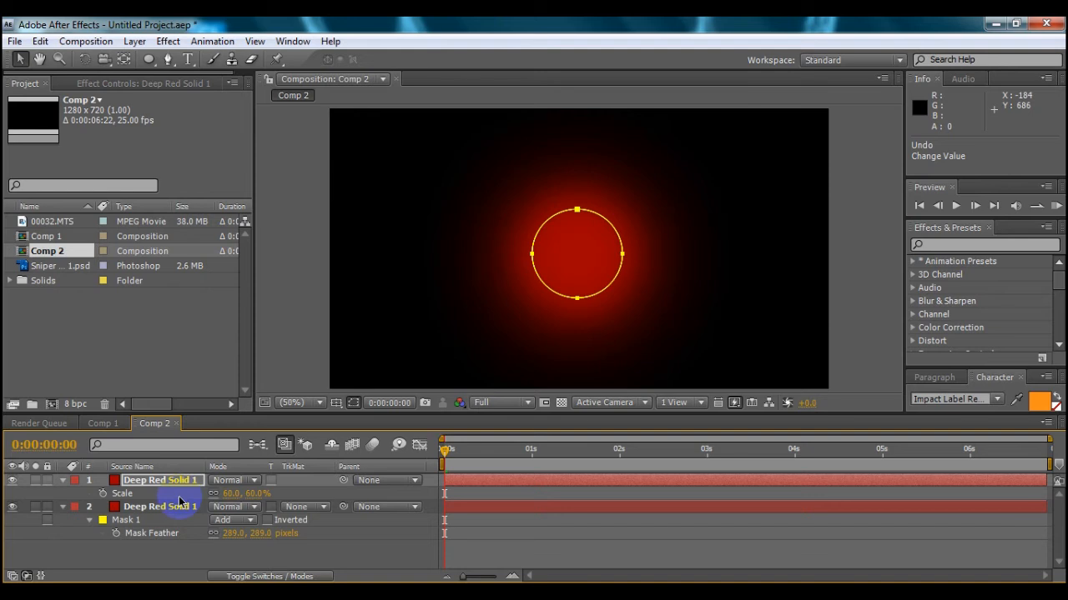
left_click(192, 545)
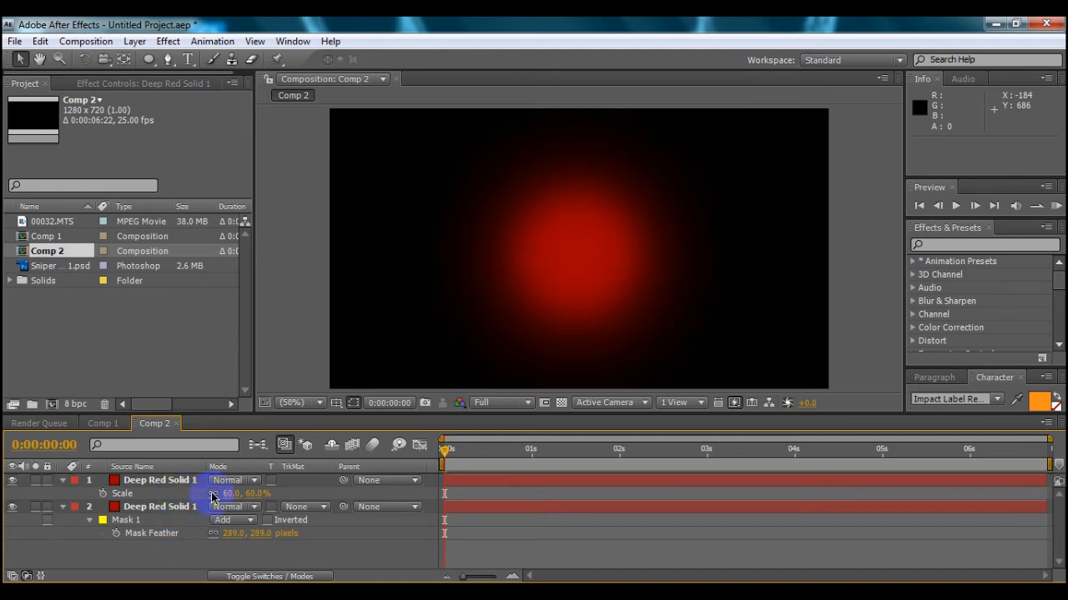
- Create a new white solid layer of 1280 x 720 px above the two red solids
left_click(134, 42)
mouse_move(167, 59)
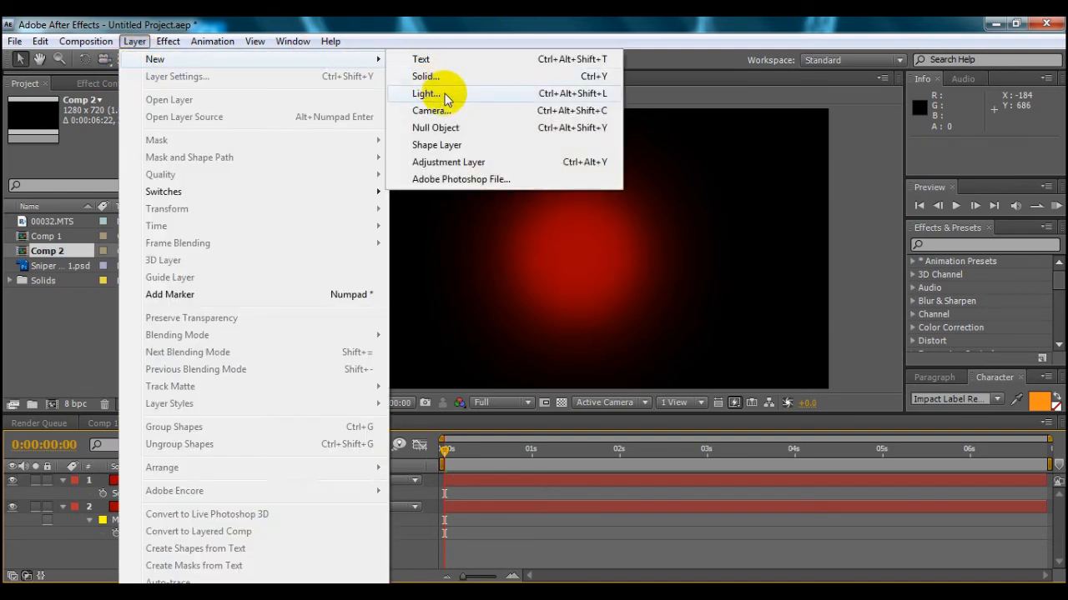
left_click(425, 78)
left_click(155, 282)
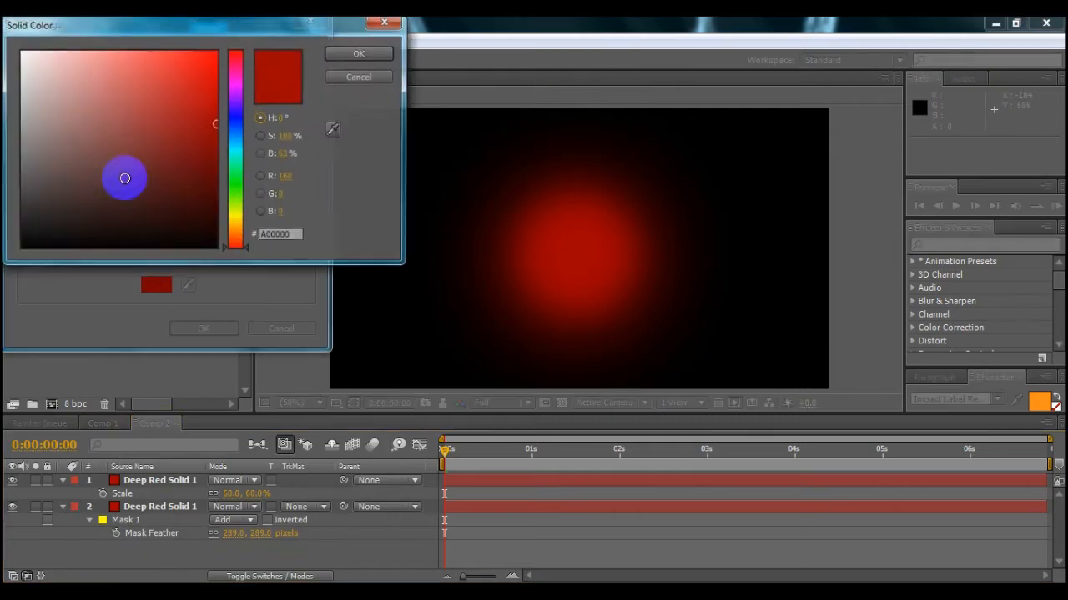
left_click_drag(124, 174, 7, 25)
left_click(355, 51)
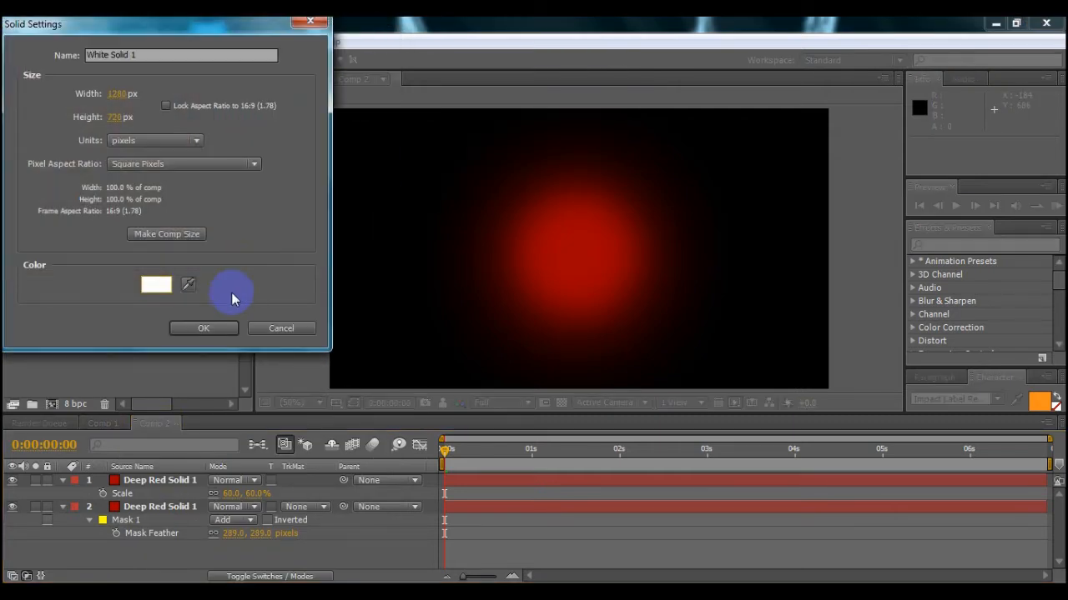
left_click(212, 330)
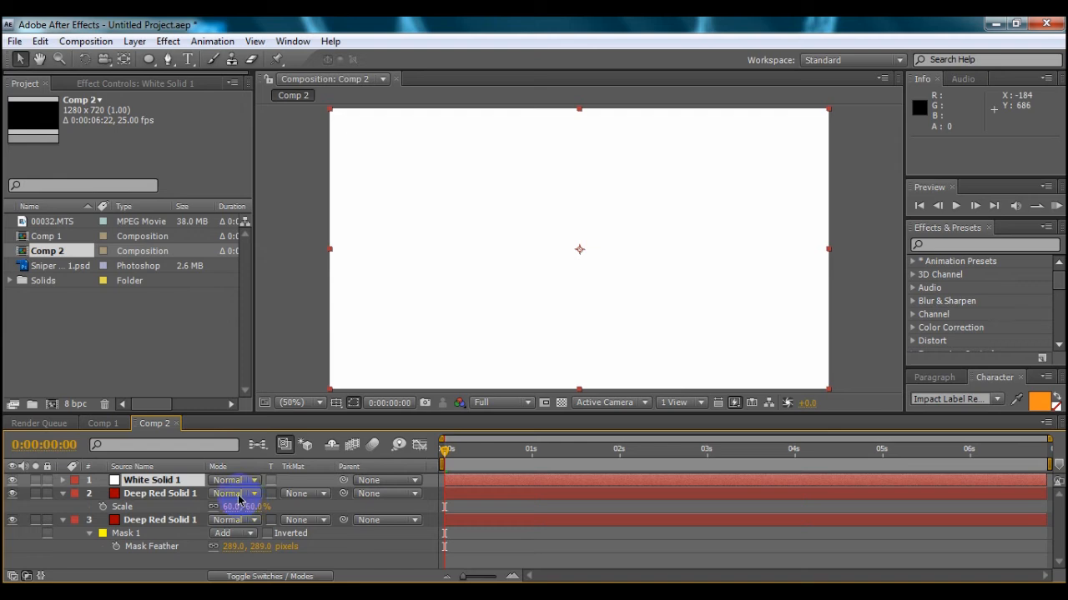
- Hide the white solid and draw a circular mask about 165 px across on it, over the centre of the red glow
left_click(149, 59)
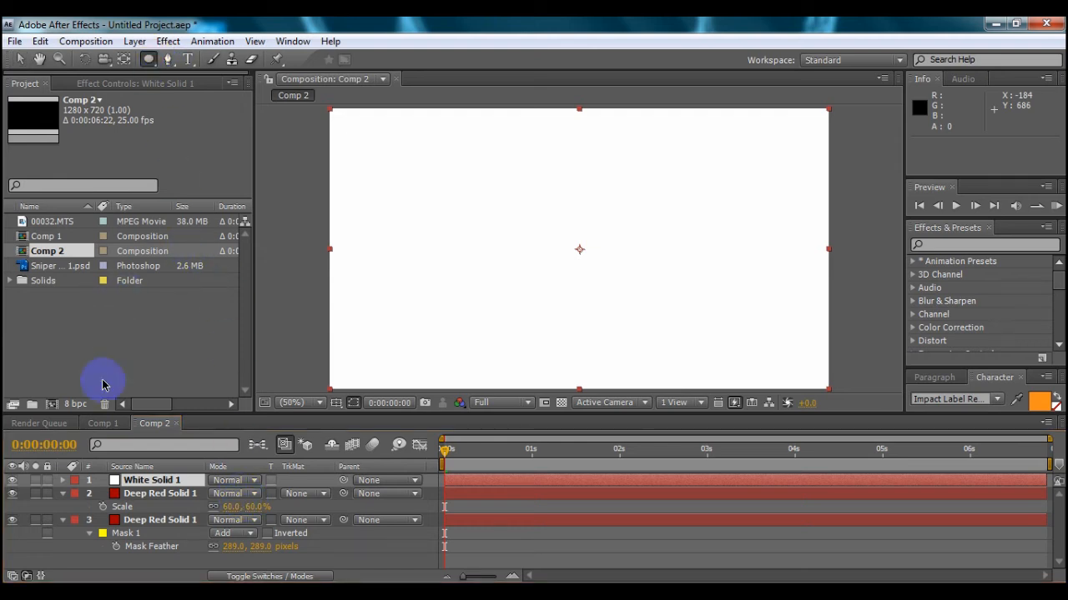
left_click(11, 480)
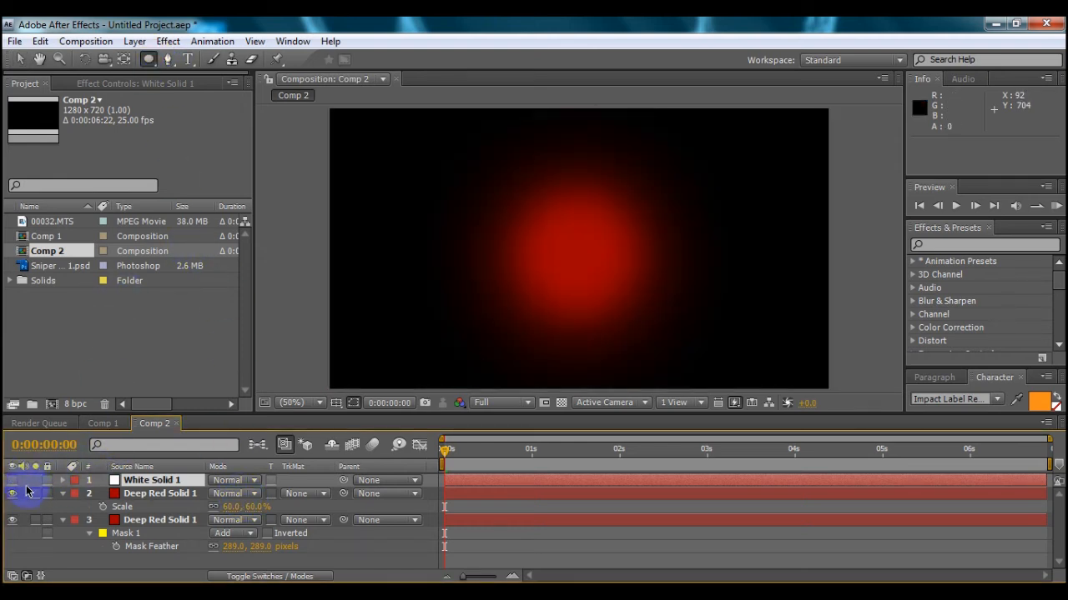
left_click_drag(545, 225, 610, 290)
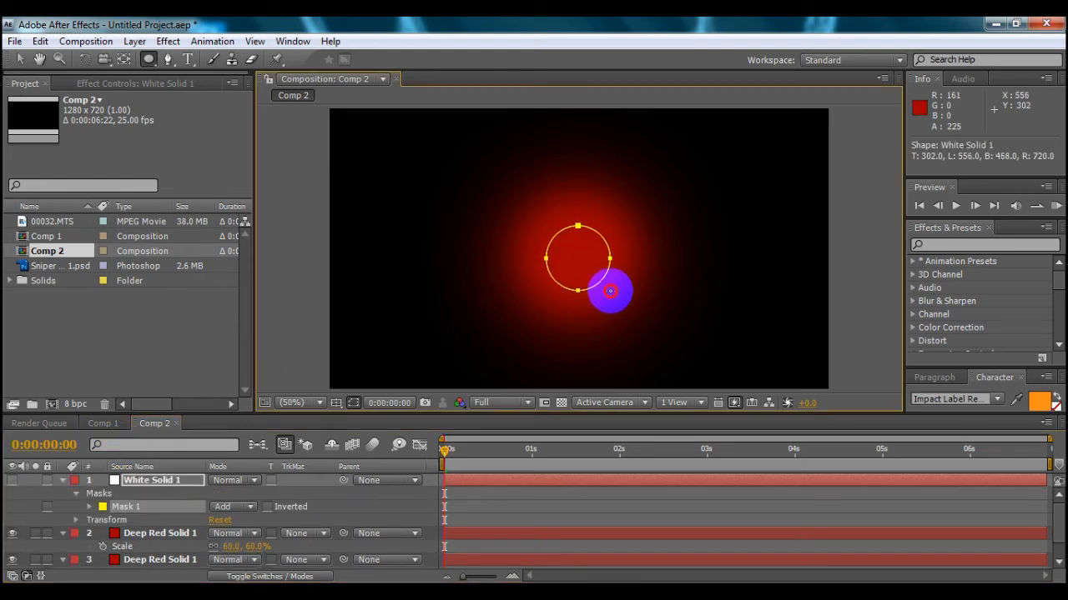
- Centre the white solid's circular mask on the glow, set its feather to 102 pixels and show the layer again
left_click_drag(583, 291, 585, 289)
type("f")
type("75.0, 75.0 pixels")
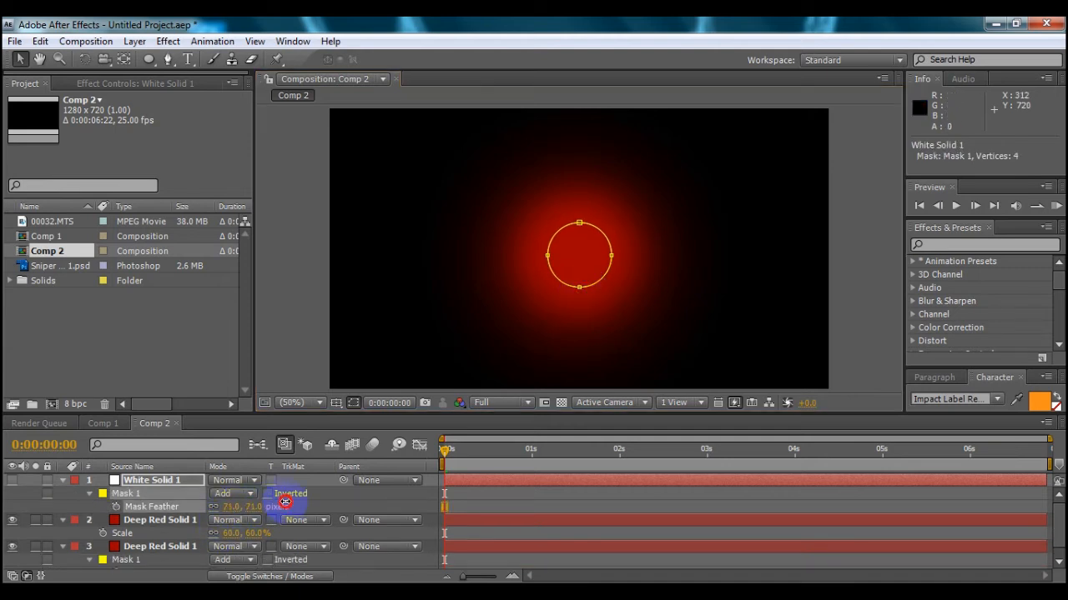
key("Return")
left_click(12, 480)
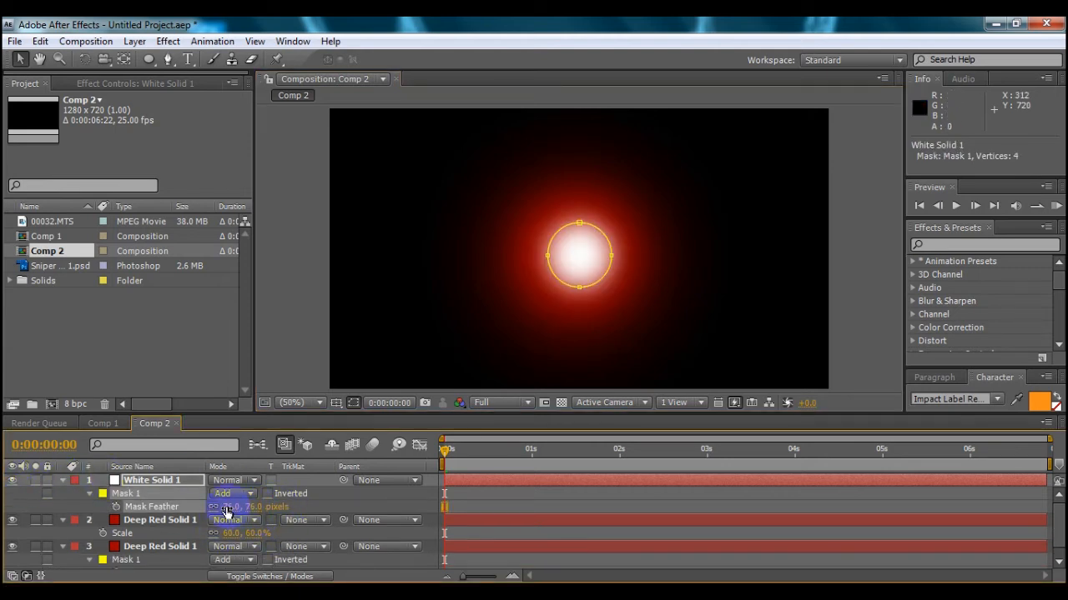
left_click_drag(225, 510, 258, 506)
- Set the blending mode of both Deep Red solids to Overlay
left_click(171, 520)
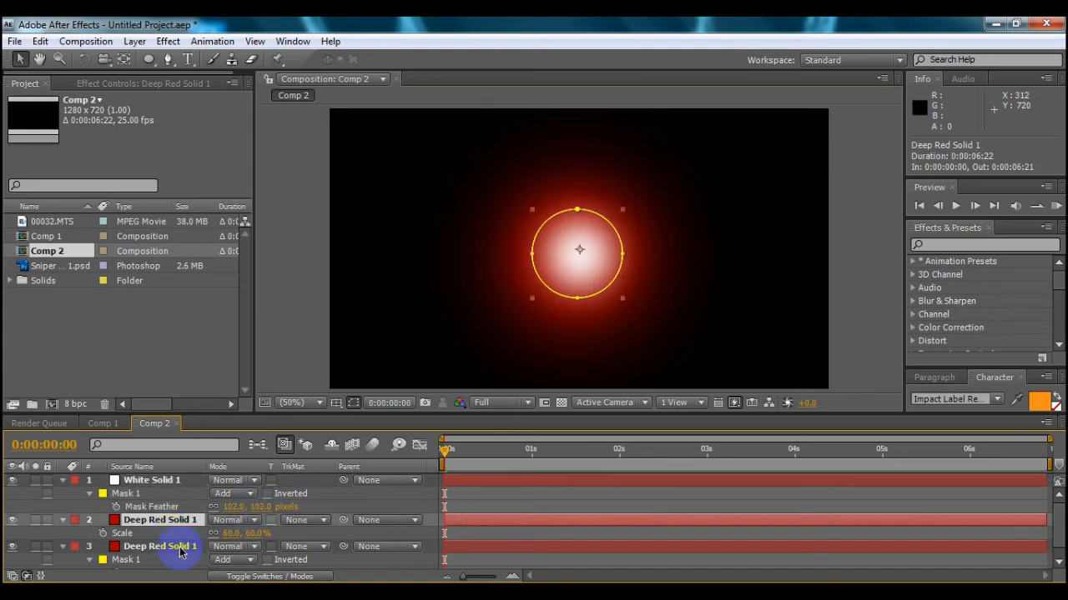
left_click(163, 546, "ctrl")
left_click(232, 547)
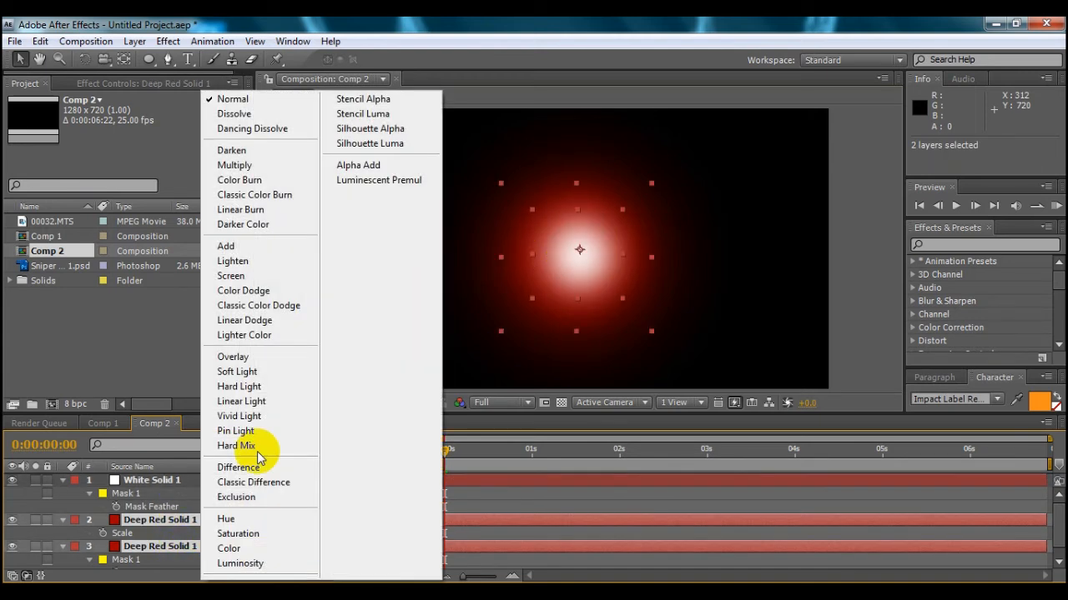
left_click(251, 357)
left_click(608, 500)
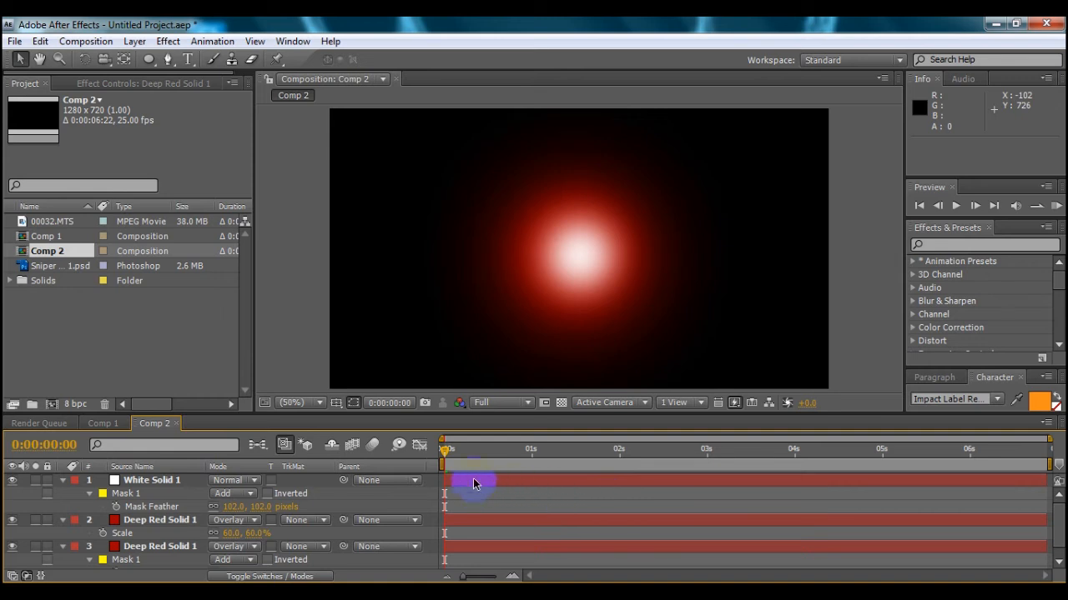
- Check the glow against the transparency grid and set the mask feather of the larger red solid to 253 pixels
left_click(562, 403)
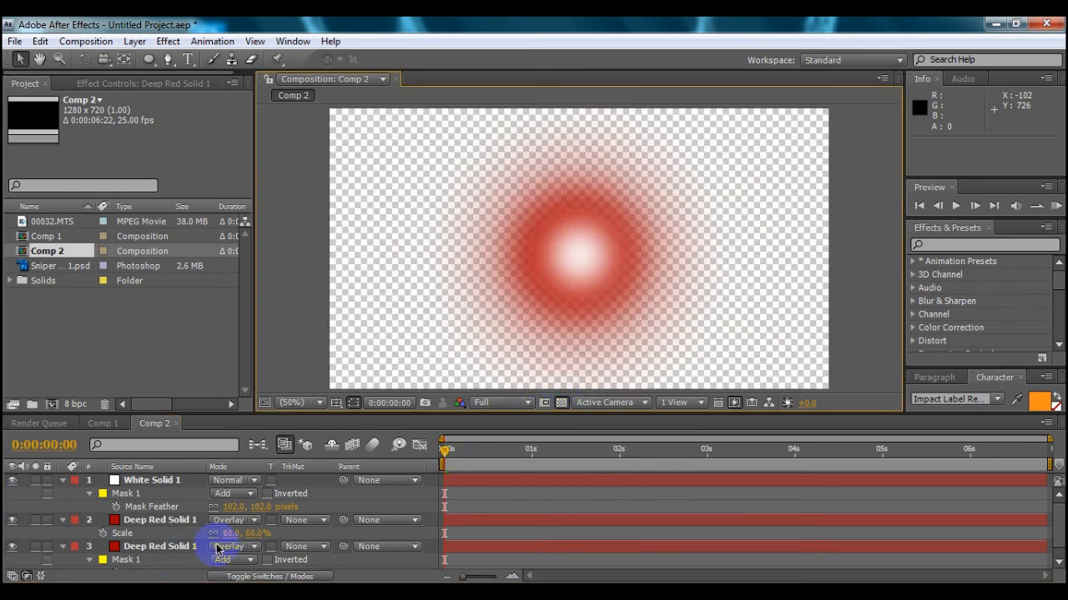
scroll(155, 554, "down", 1)
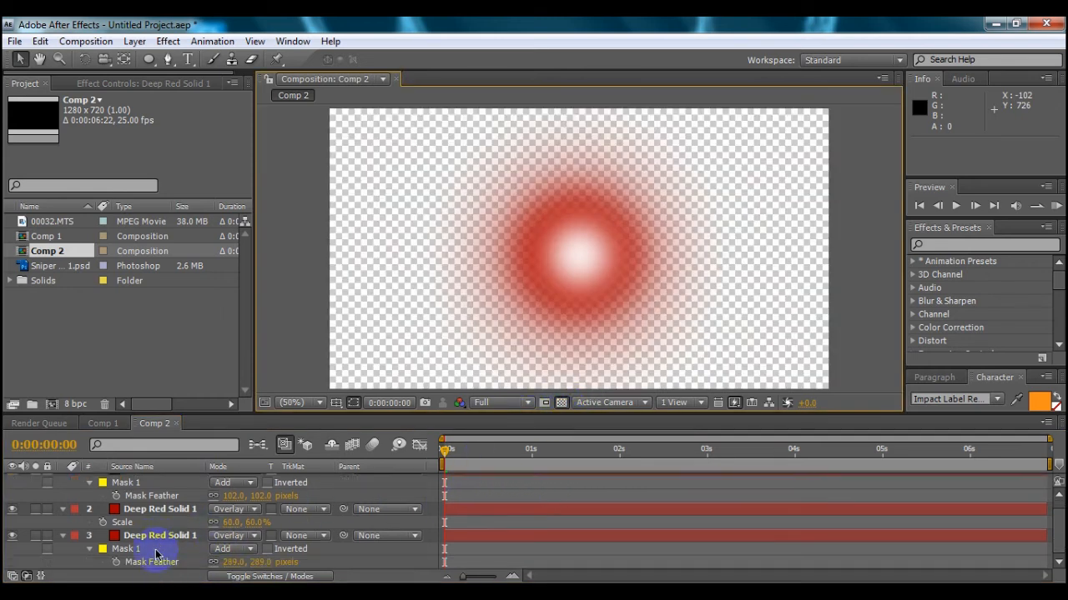
left_click_drag(236, 566, 185, 562)
left_click(559, 474)
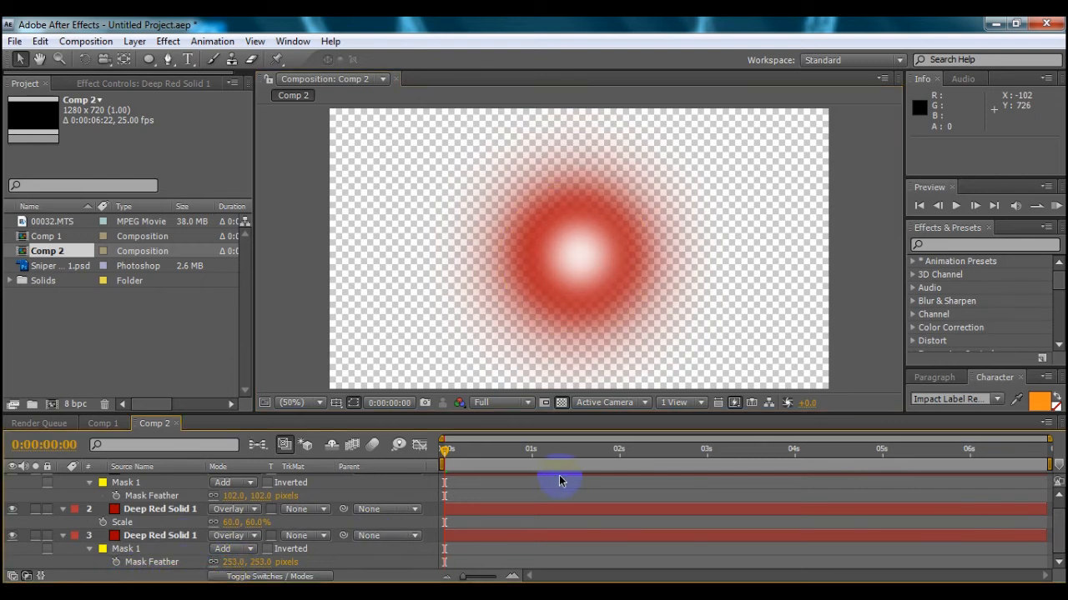
left_click(560, 403)
- Shrink the white solid to about three quarters of its size and centre it on the red glow
left_click(182, 543)
scroll(135, 536, "up", 1)
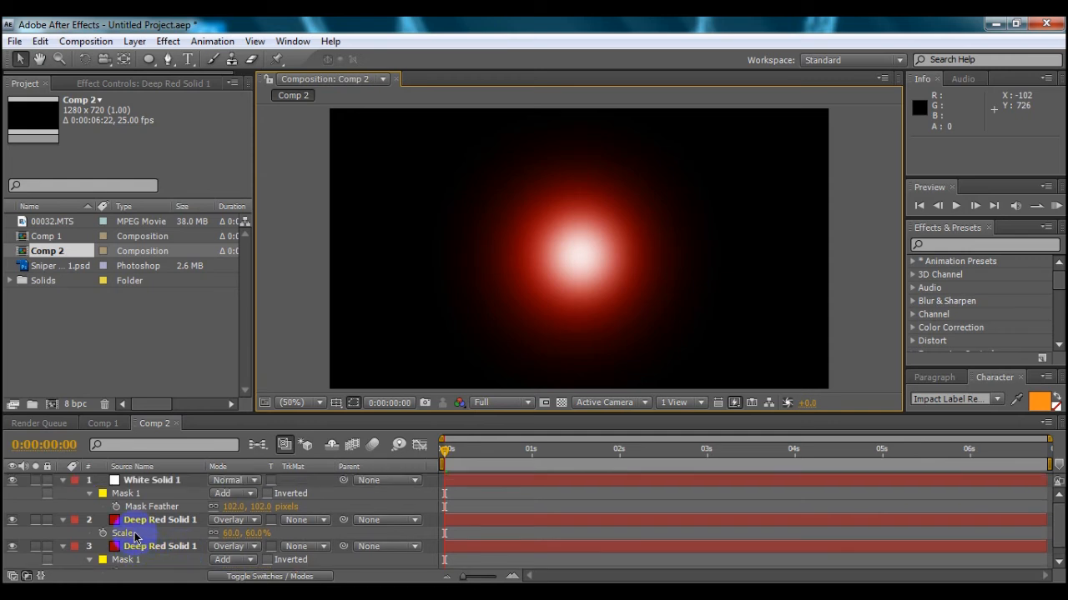
left_click(171, 482)
mouse_move(238, 498)
left_mouse_down()
mouse_move(222, 495)
mouse_move(267, 504)
mouse_move(231, 505)
mouse_move(238, 510)
left_mouse_up()
key("f")
left_click(585, 254)
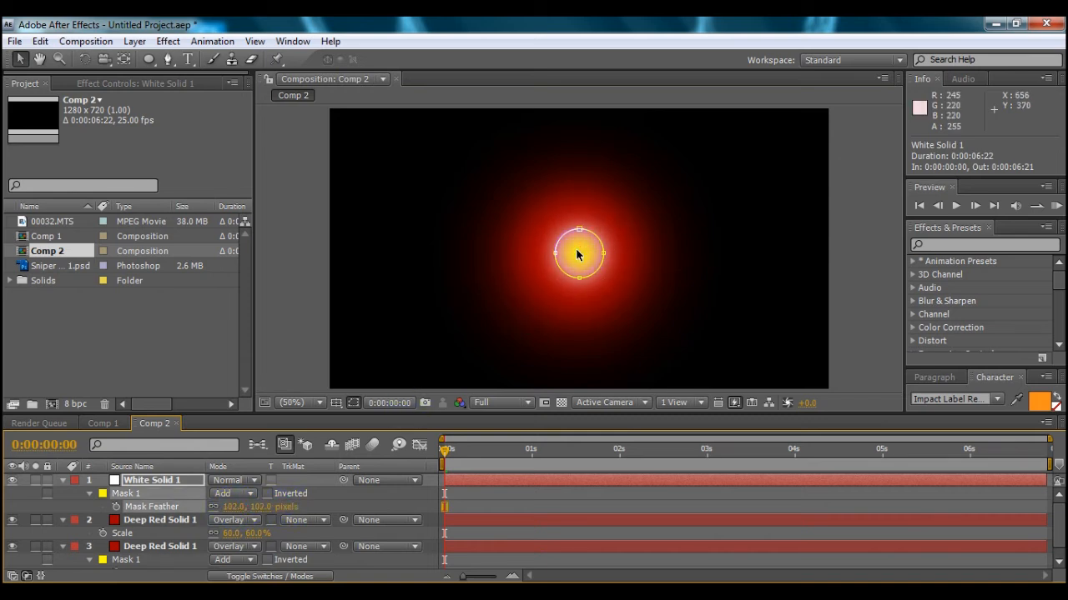
left_click_drag(577, 252, 578, 254)
left_click(562, 497)
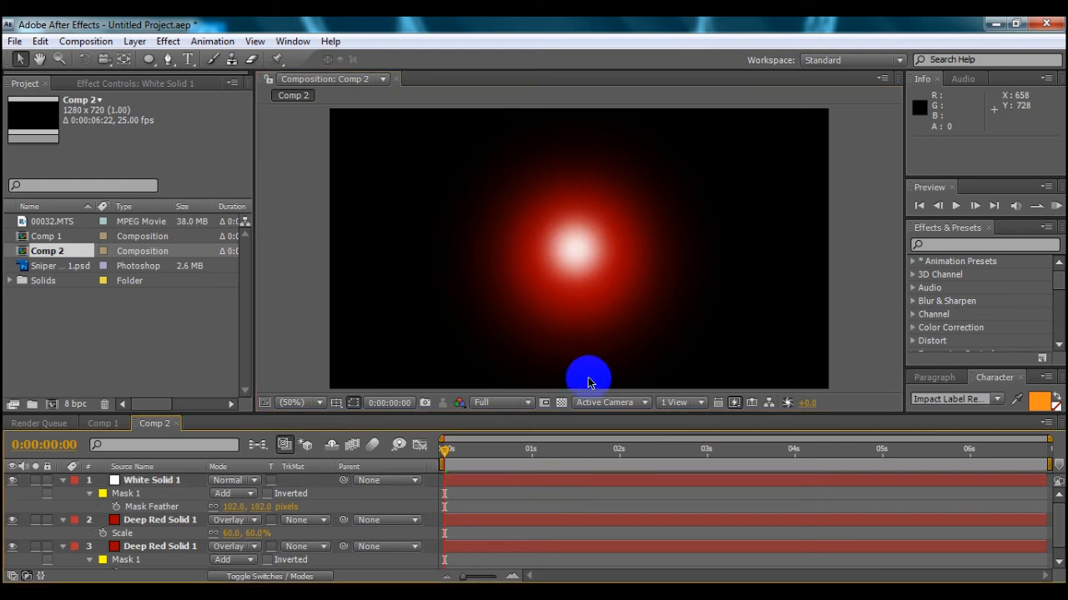
- Set the feather of Mask 1 on the smaller red solid to 297 pixels
scroll(651, 239, "down", 2)
left_click(574, 265)
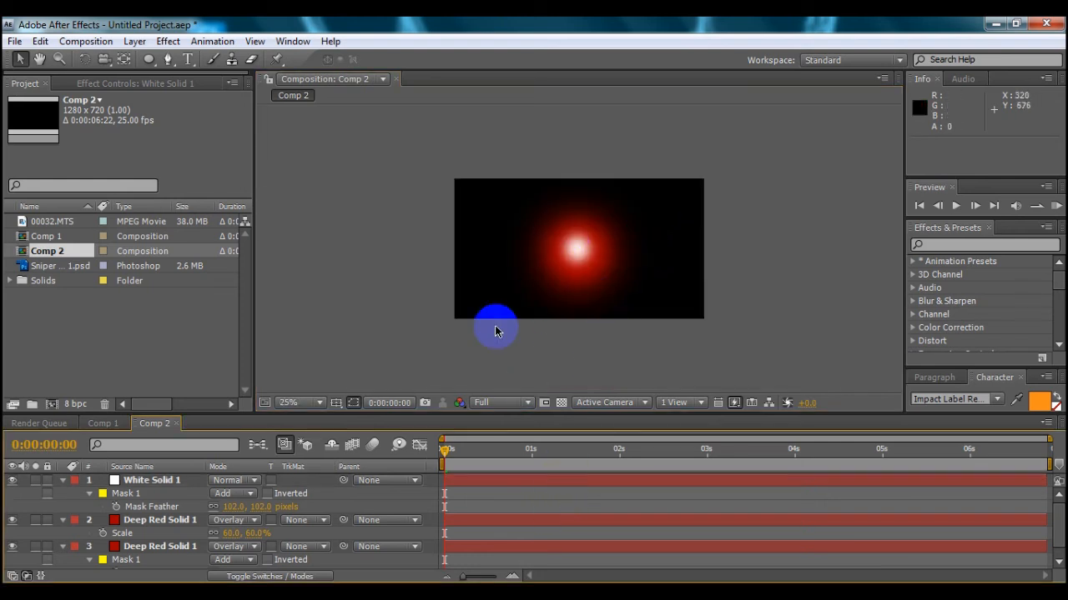
left_click(164, 575)
left_click(167, 520)
key("f")
left_click_drag(222, 545, 262, 545)
left_click(527, 509)
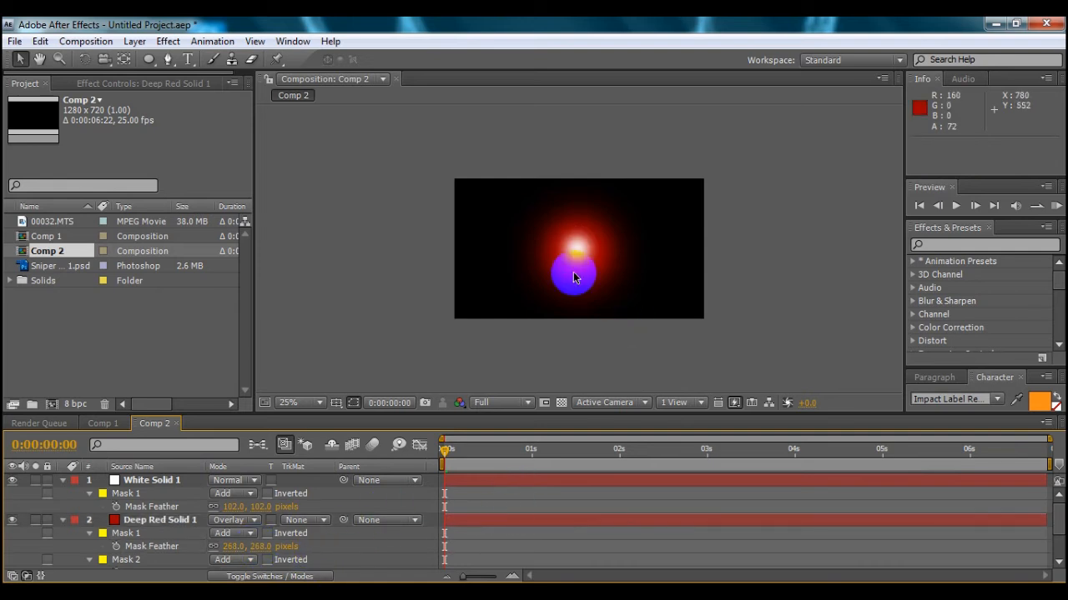
left_click_drag(238, 546, 250, 543)
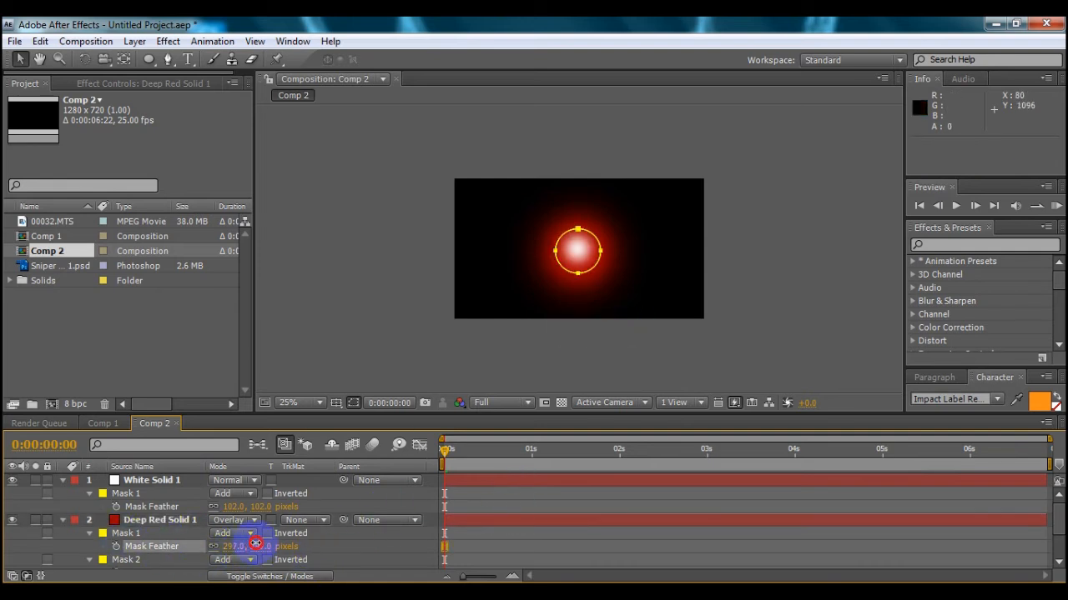
left_click(464, 543)
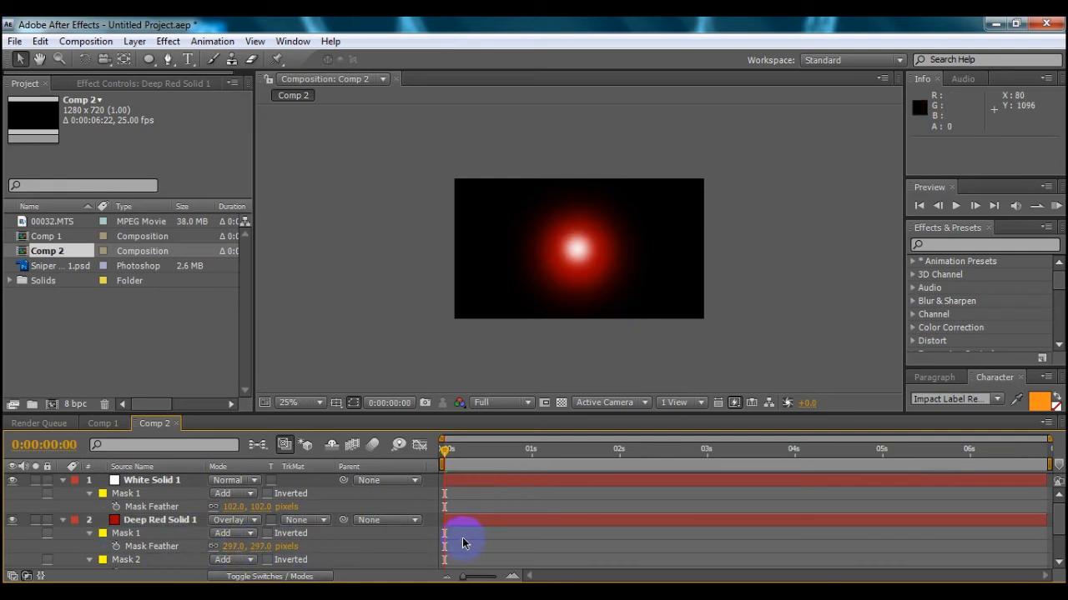
- Place Comp 2 as the top layer of Comp 1, scale it to 10% and move it to the crosshair centre
left_click(102, 423)
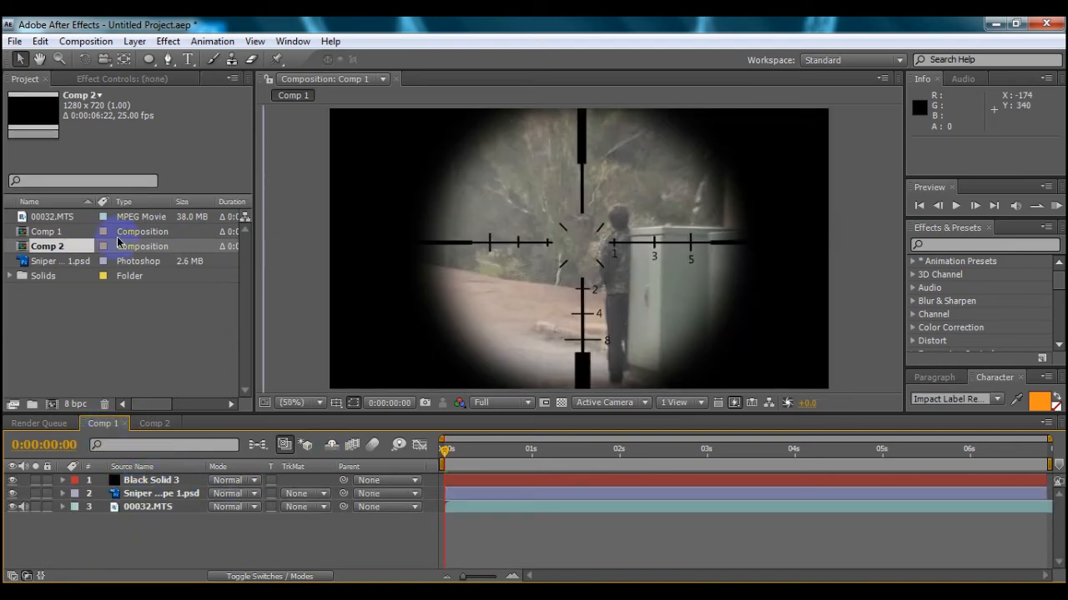
left_click_drag(15, 248, 586, 259)
key("s")
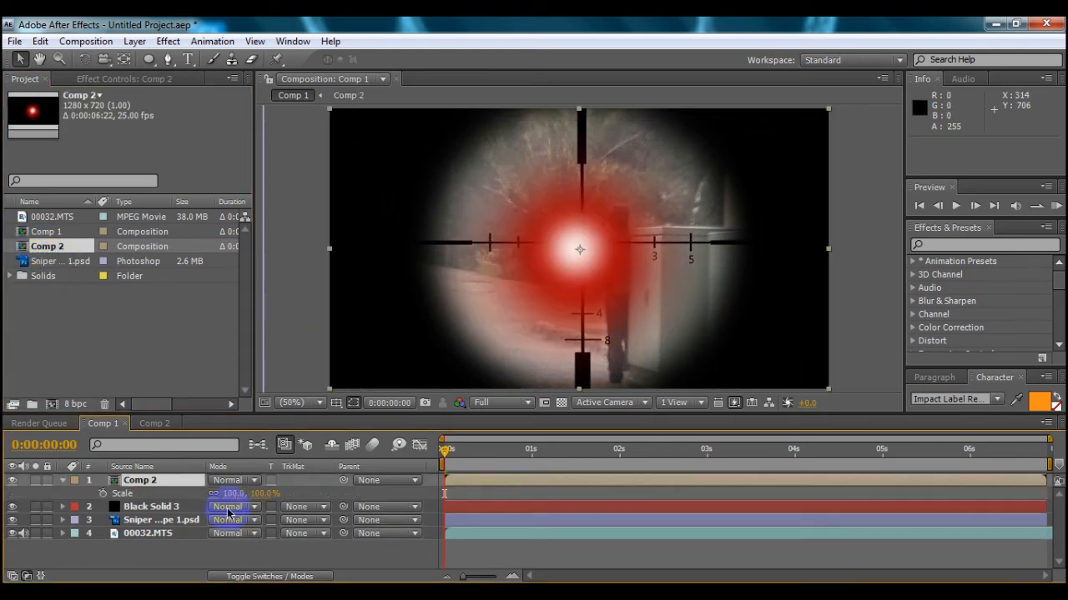
left_click_drag(237, 493, 177, 505)
left_click_drag(583, 258, 590, 257)
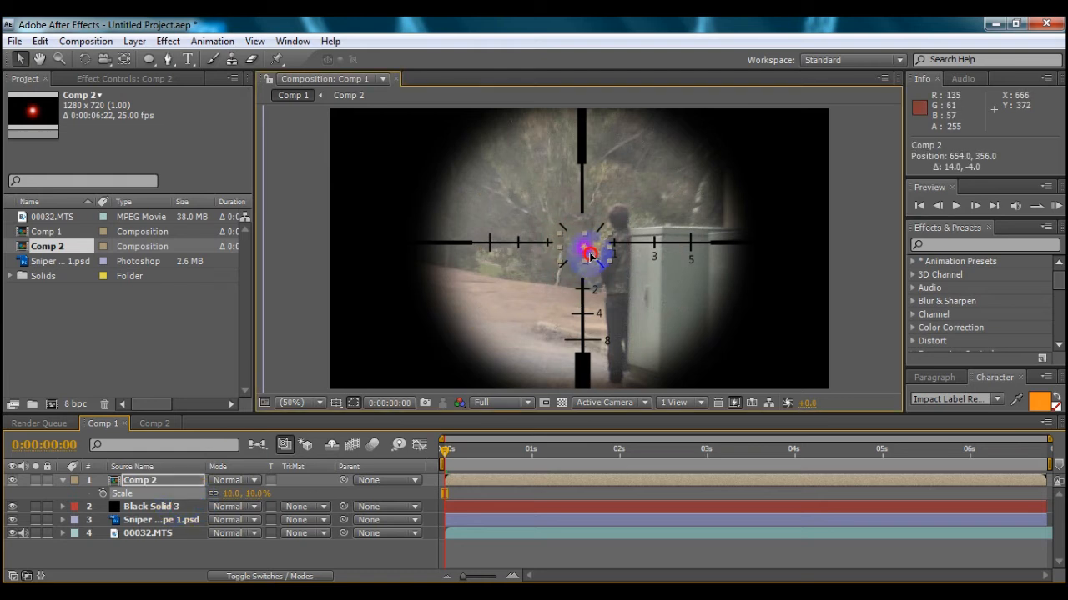
- Set the Comp 2 layer's blending mode to Add and fine-tune the dot's position at the crosshair centre
left_click(236, 481)
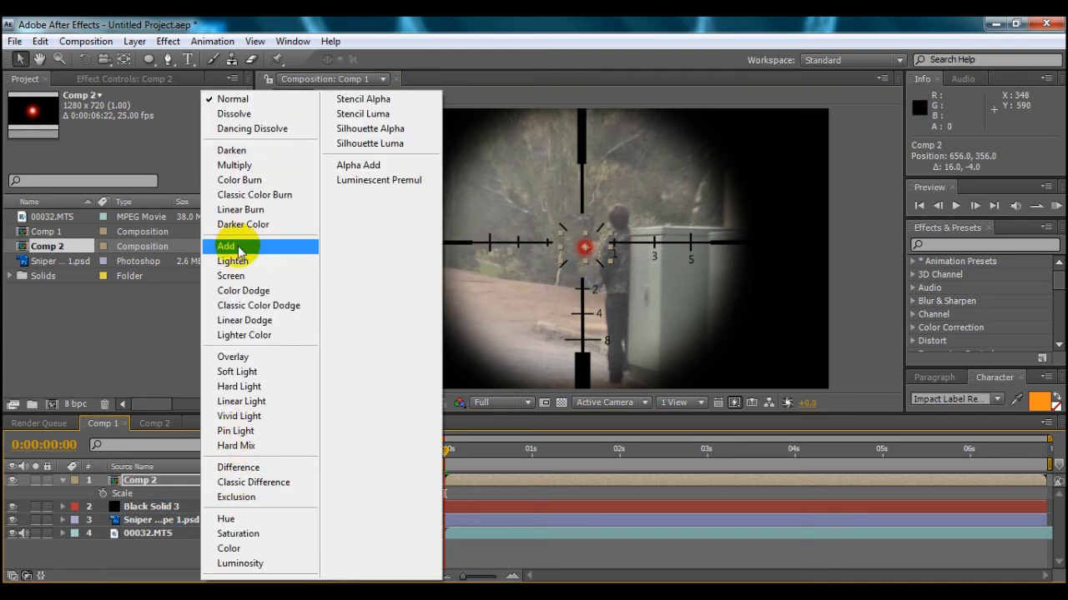
left_click(238, 249)
scroll(590, 238, "up", 1)
left_click_drag(616, 254, 611, 250)
left_click(623, 554)
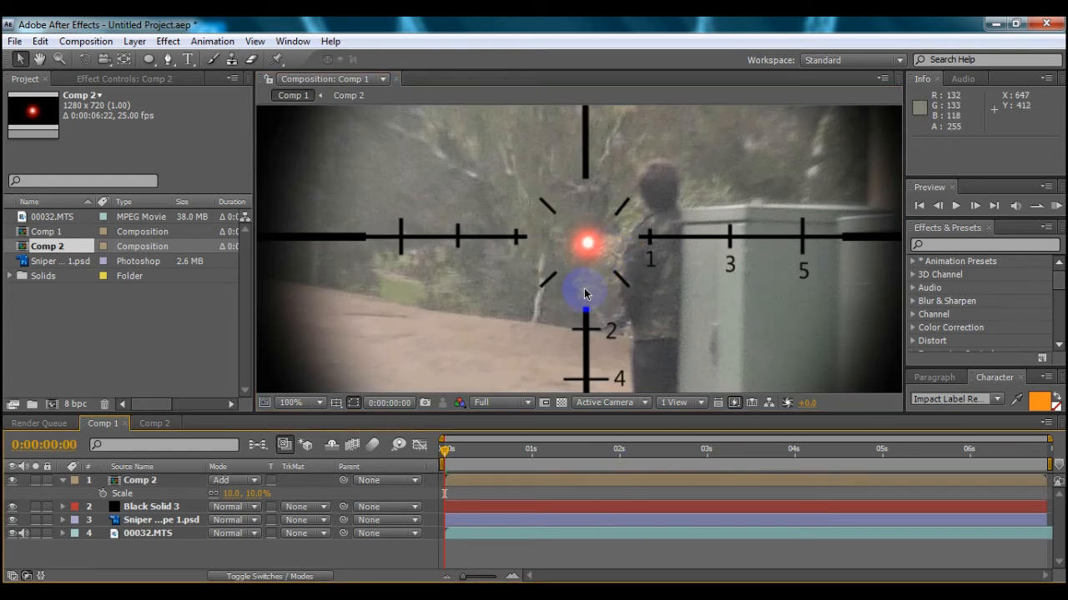
- Examine the laser dot over the footage at 0:00:03:12 and 0:00:04:19, and inspect its white core in Comp 2
scroll(584, 288, "down", 1)
left_click_drag(464, 449, 749, 426)
scroll(581, 317, "up", 2)
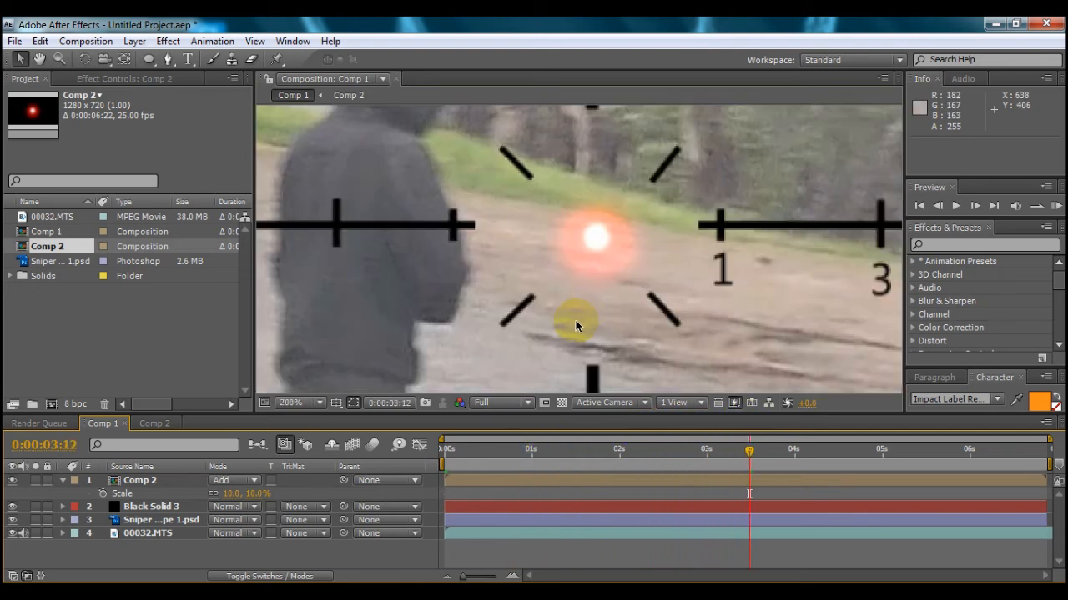
scroll(576, 320, "down", 2)
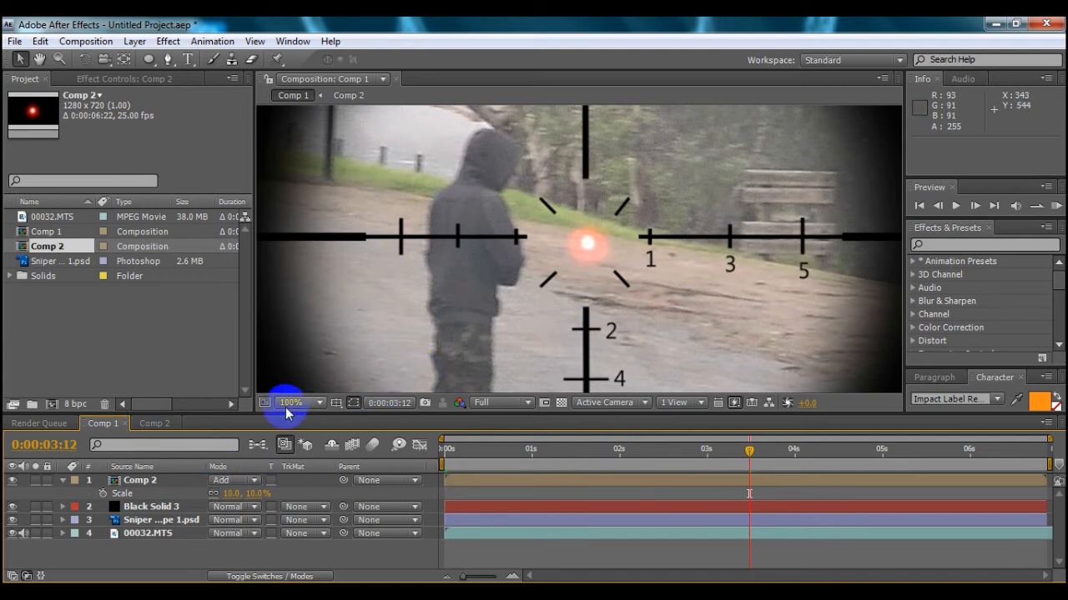
left_click(155, 423)
left_click(582, 259)
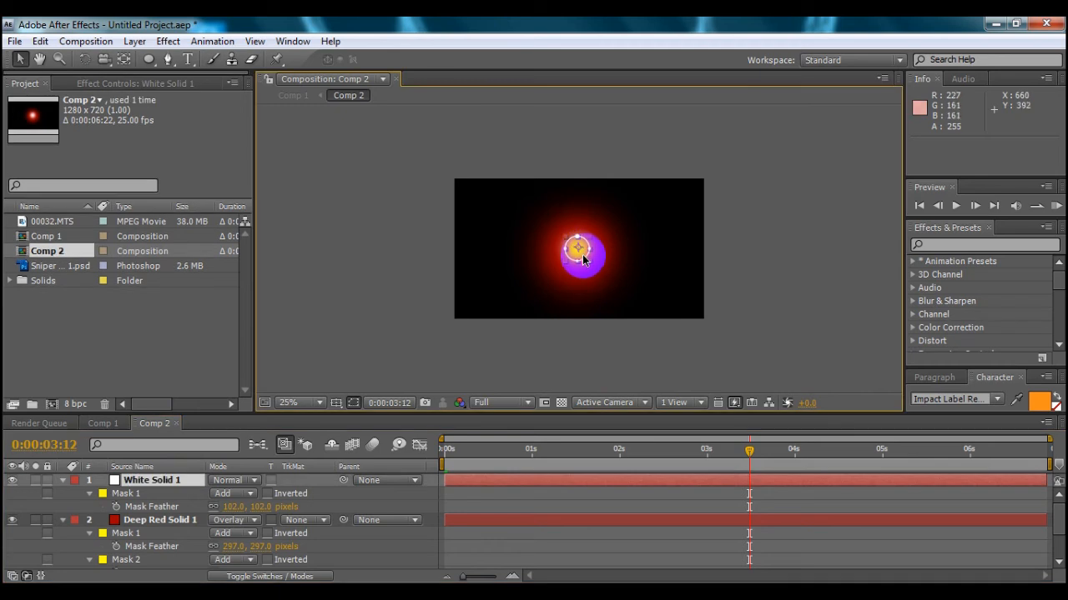
left_click_drag(581, 259, 555, 325)
left_click(103, 422)
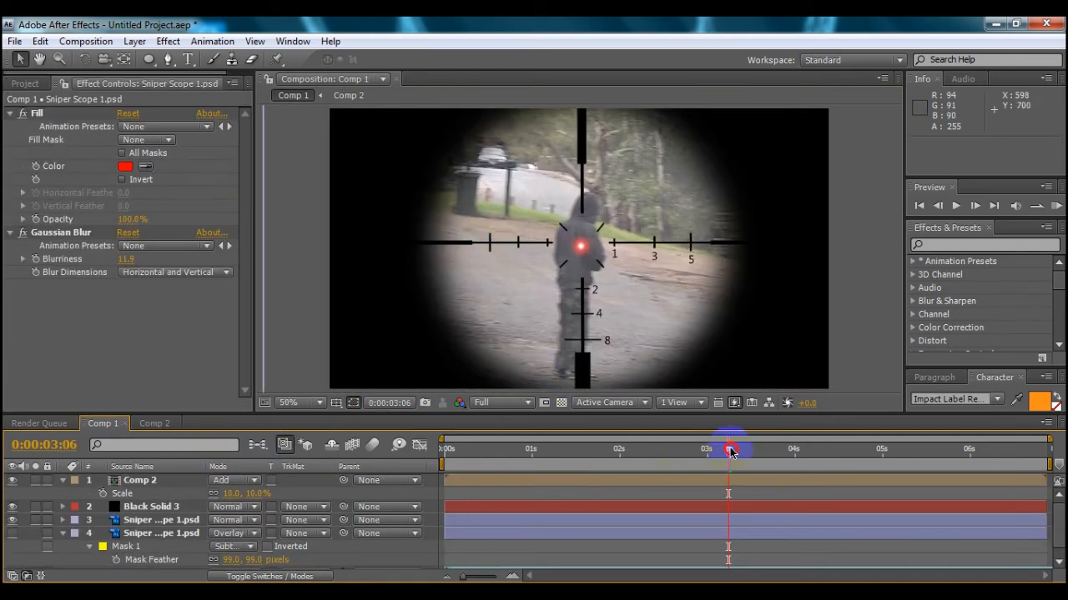
left_click_drag(730, 451, 861, 452)
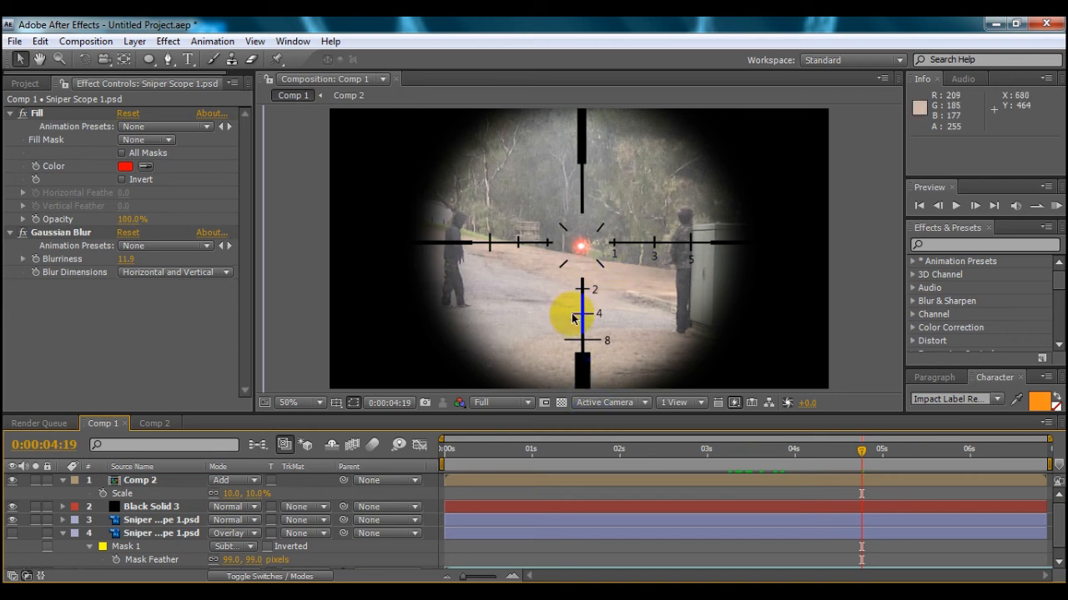
- Collapse the expanded layers, add an adjustment layer to Comp 1 and move it directly above the 00032.MTS footage
left_click(63, 482)
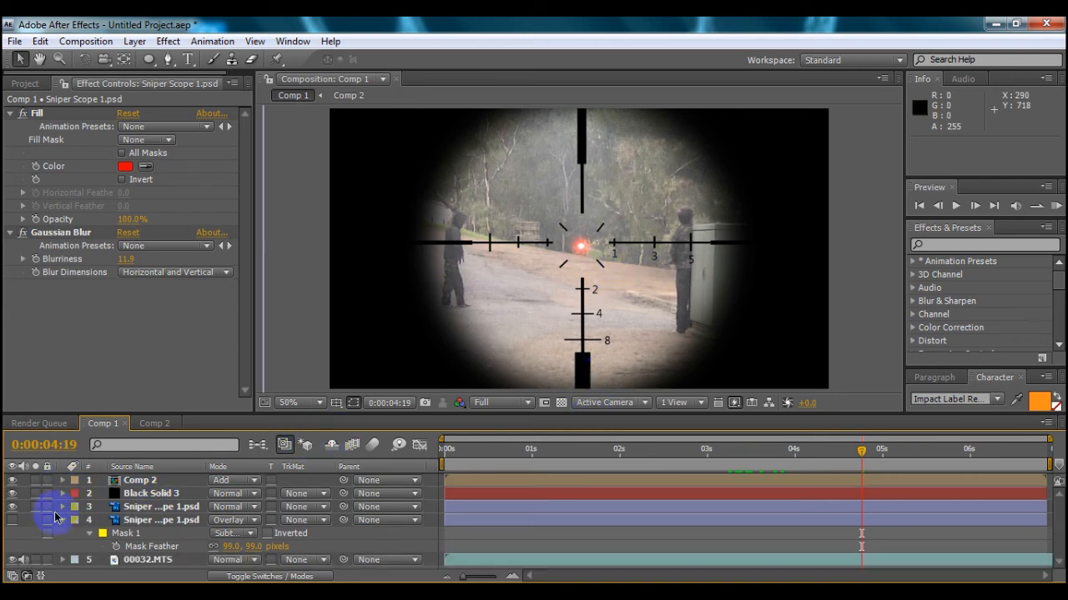
left_click(63, 521)
left_click(152, 543)
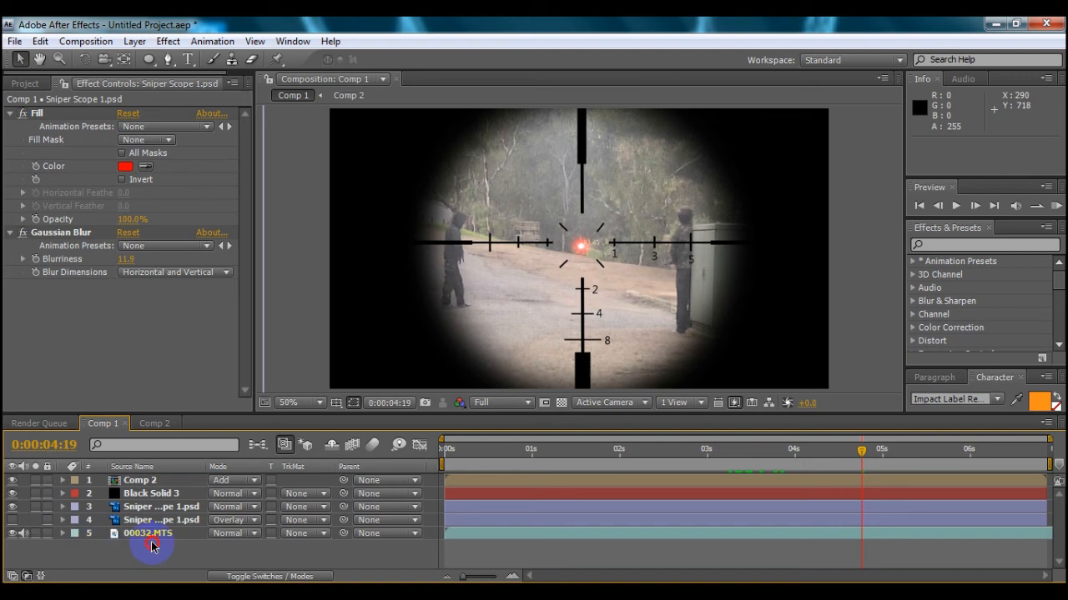
left_click(135, 40)
mouse_move(350, 66)
left_click(446, 160)
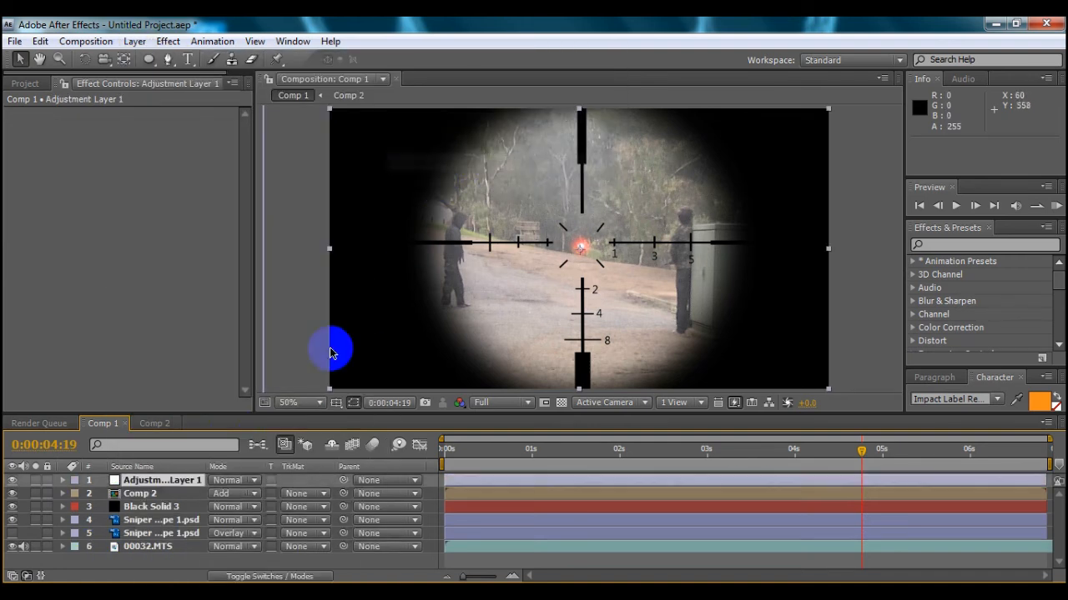
left_click_drag(155, 488, 181, 548)
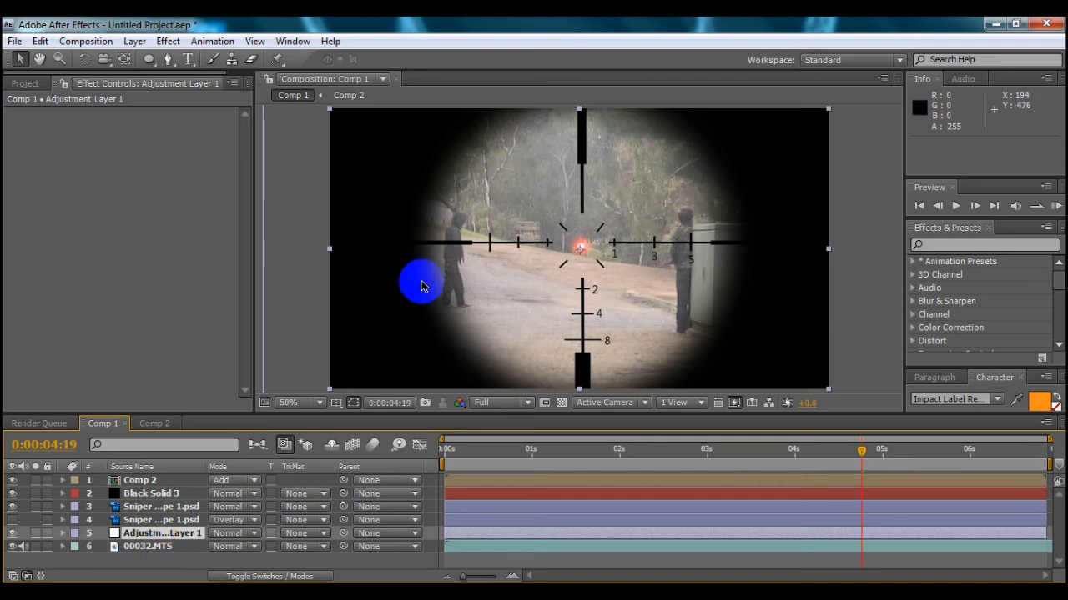
- Apply the CC Lens distortion effect to the adjustment layer
left_click(168, 41)
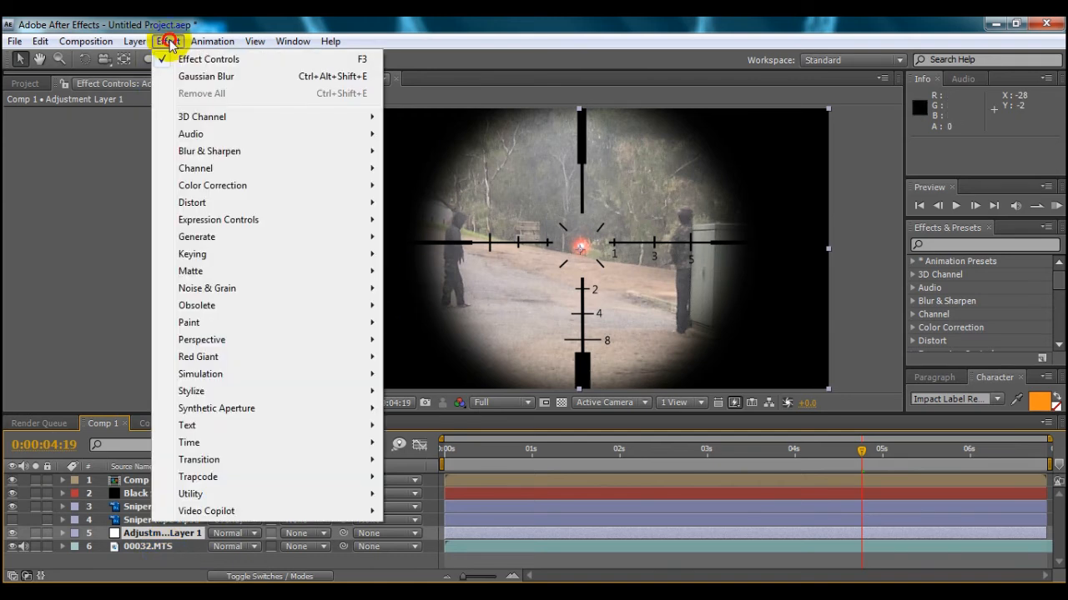
left_click(170, 44)
left_click_drag(148, 535, 145, 484)
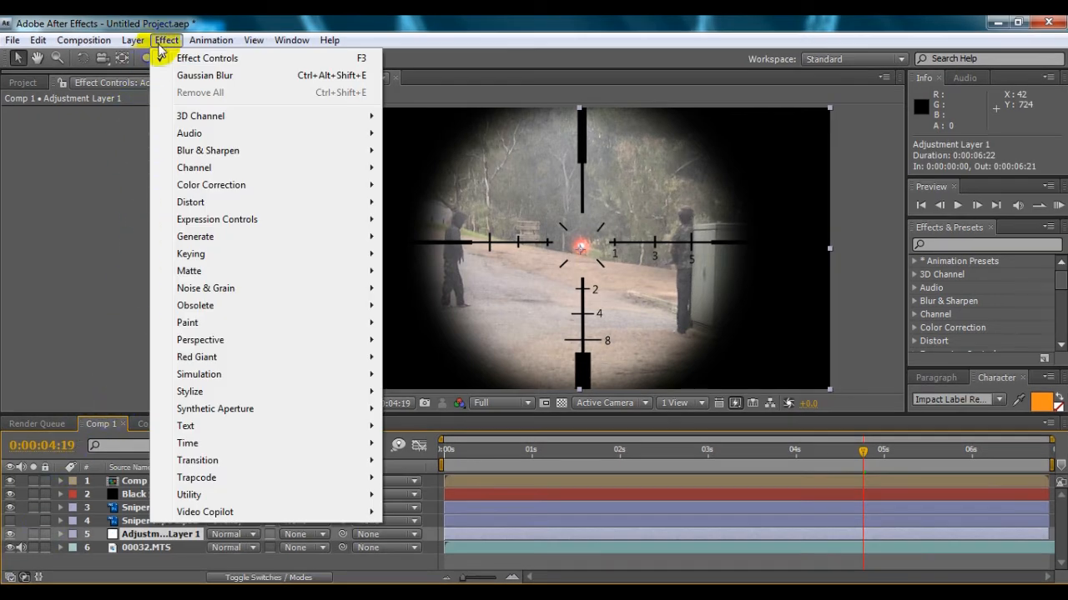
left_click(215, 205)
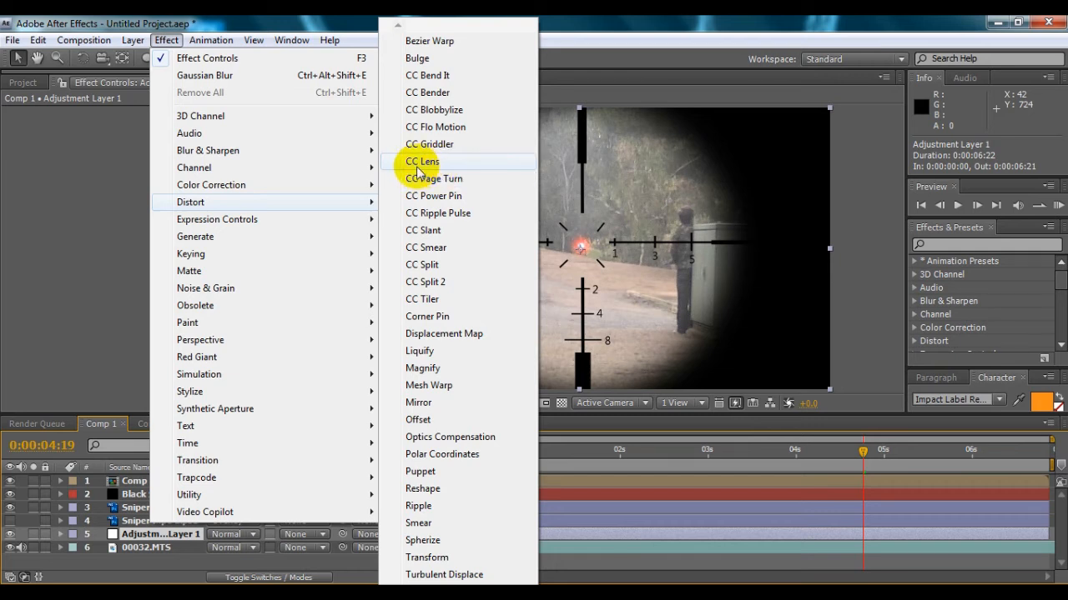
left_click(468, 161)
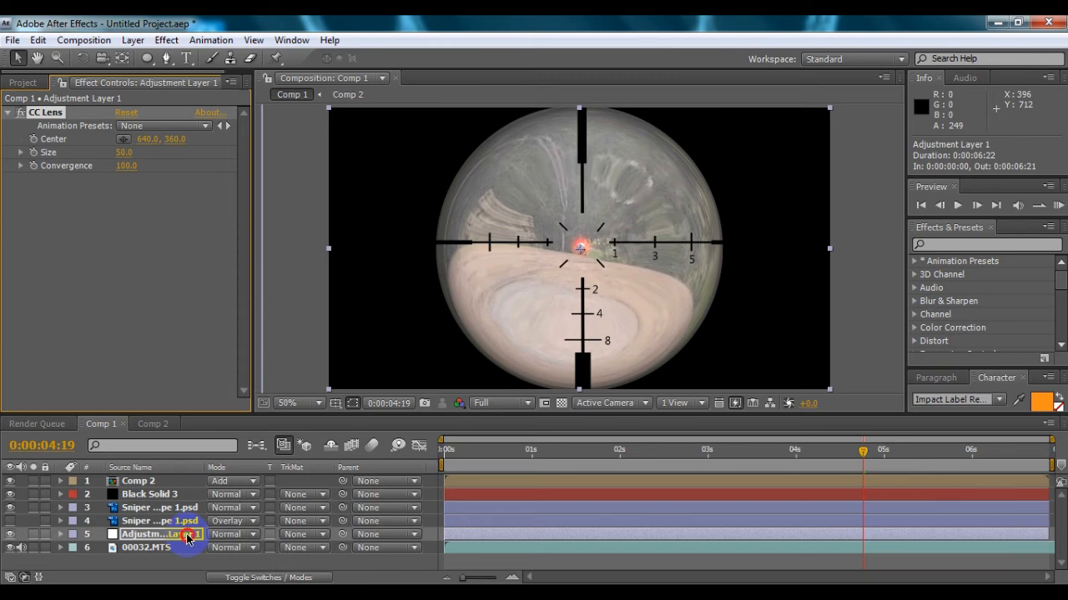
- Move the adjustment layer to the top of the stack and back above 00032.MTS to compare the lens distortion
left_click_drag(186, 538, 176, 481)
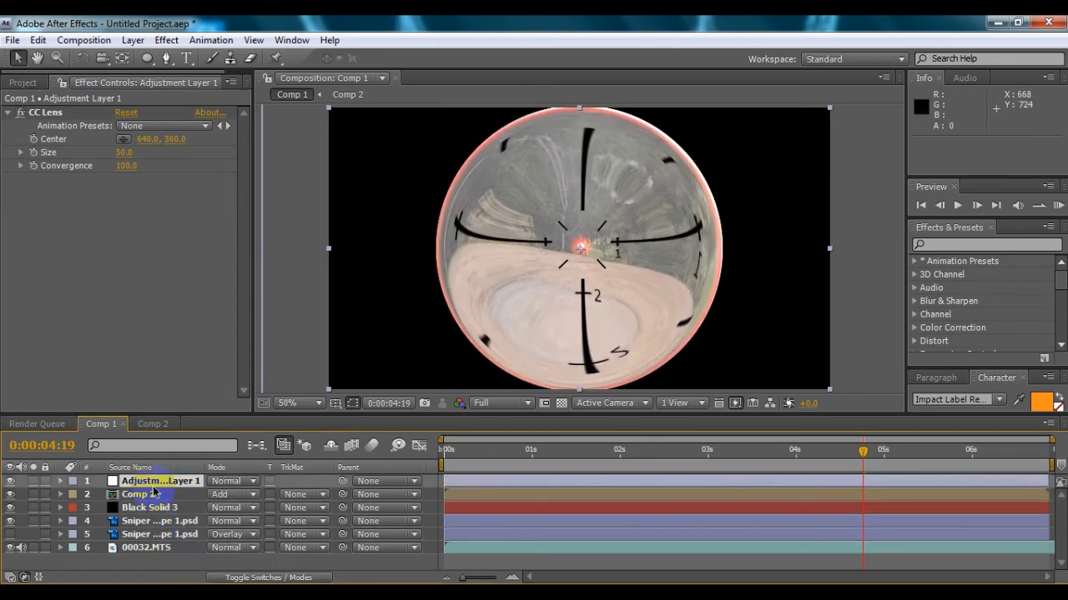
left_click_drag(153, 484, 158, 541)
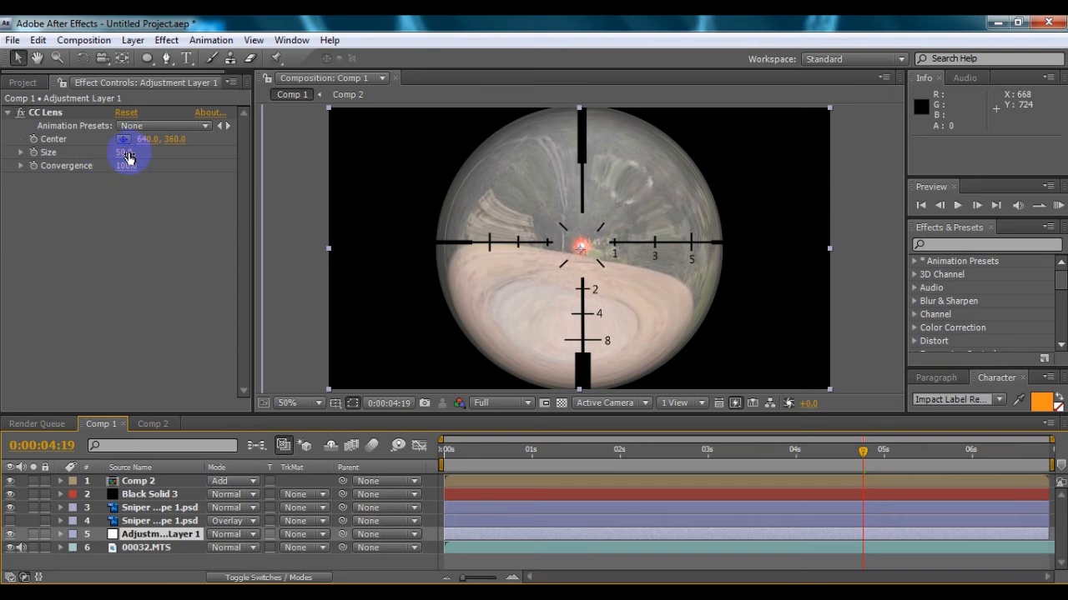
- Set the CC Lens size to 140 and convergence to 66, and check the distortion across the footage
left_click_drag(127, 153, 193, 146)
mouse_move(125, 166)
left_mouse_down()
mouse_move(19, 186)
mouse_move(148, 169)
mouse_move(112, 172)
mouse_move(125, 171)
left_mouse_up()
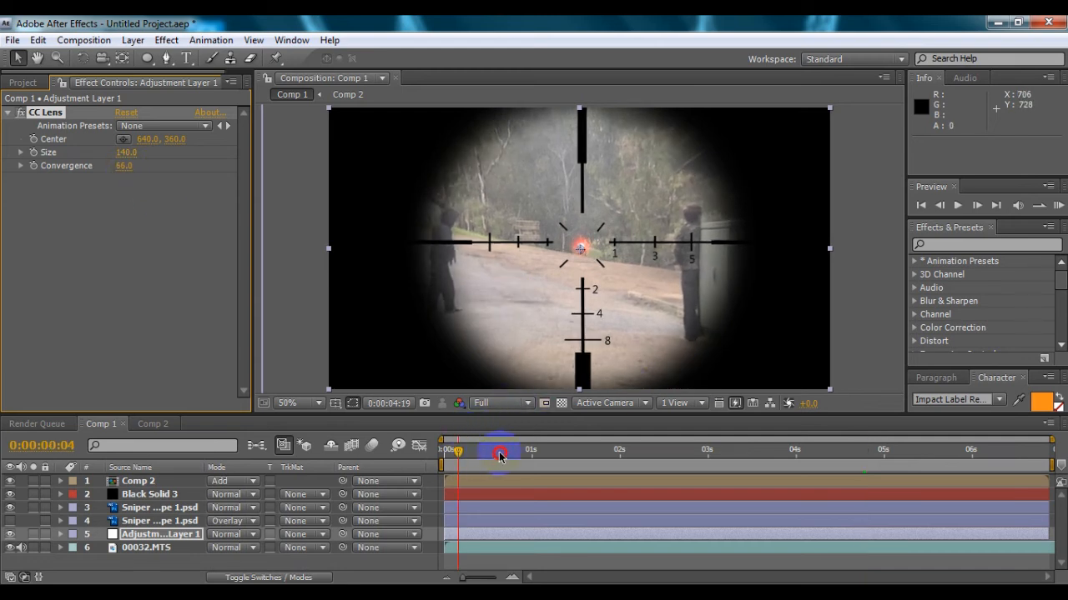
left_click_drag(500, 456, 676, 453)
- Try a CC Lens convergence of 100 on other frames, and set it to 60 at 0:00:03:21
left_click_drag(125, 167, 186, 167)
left_click(682, 451)
left_click_drag(682, 451, 782, 451)
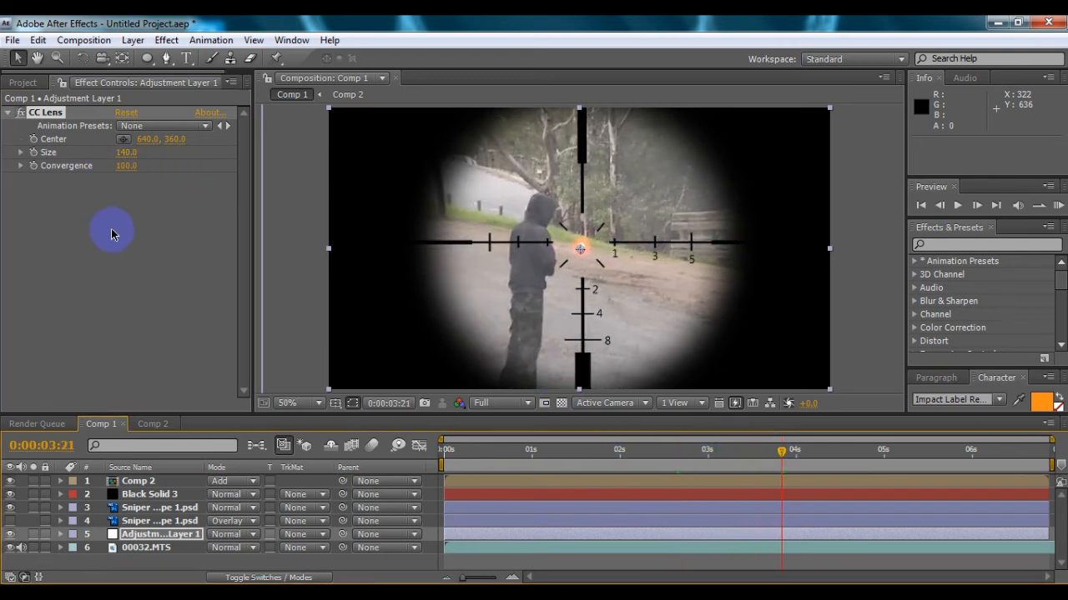
left_click(123, 166)
left_click_drag(114, 168, 151, 165)
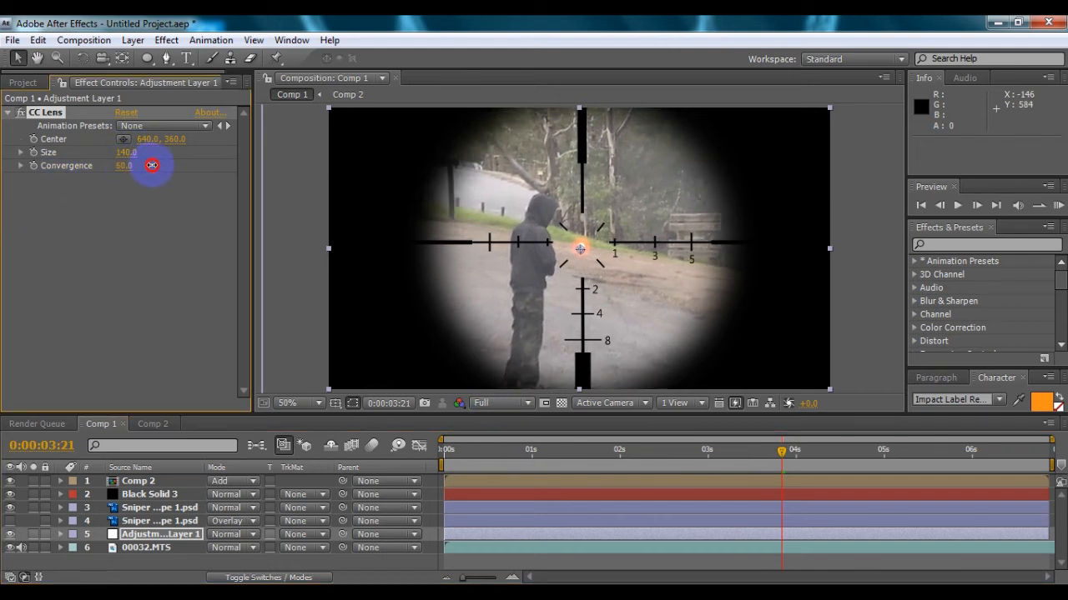
left_click(141, 285)
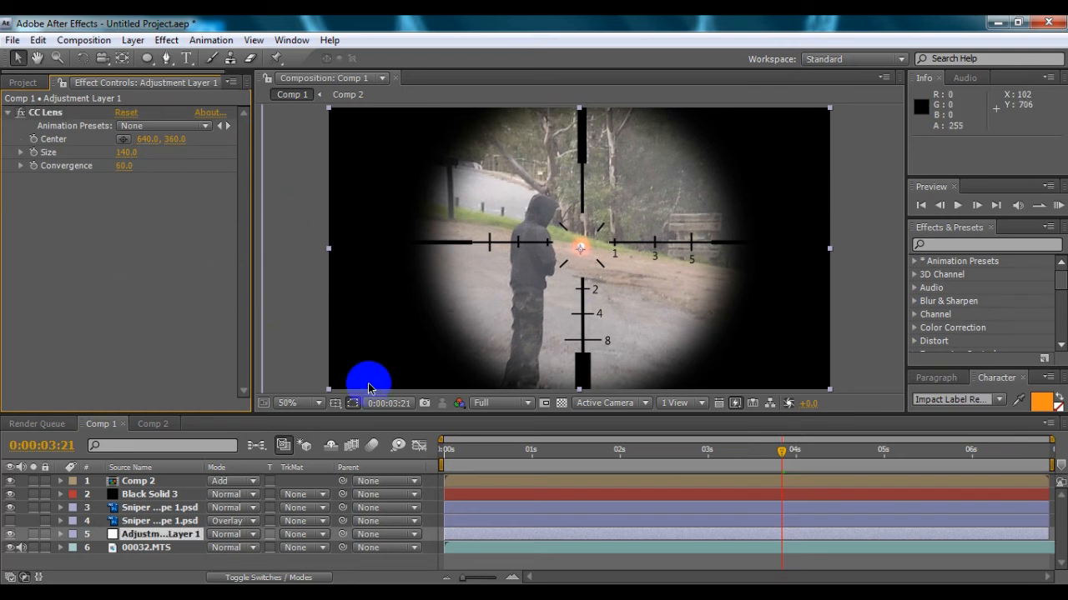
- Examine the lens distortion through the scope at 0:00:04:11 and 0:00:02:24
left_click_drag(805, 459, 835, 459)
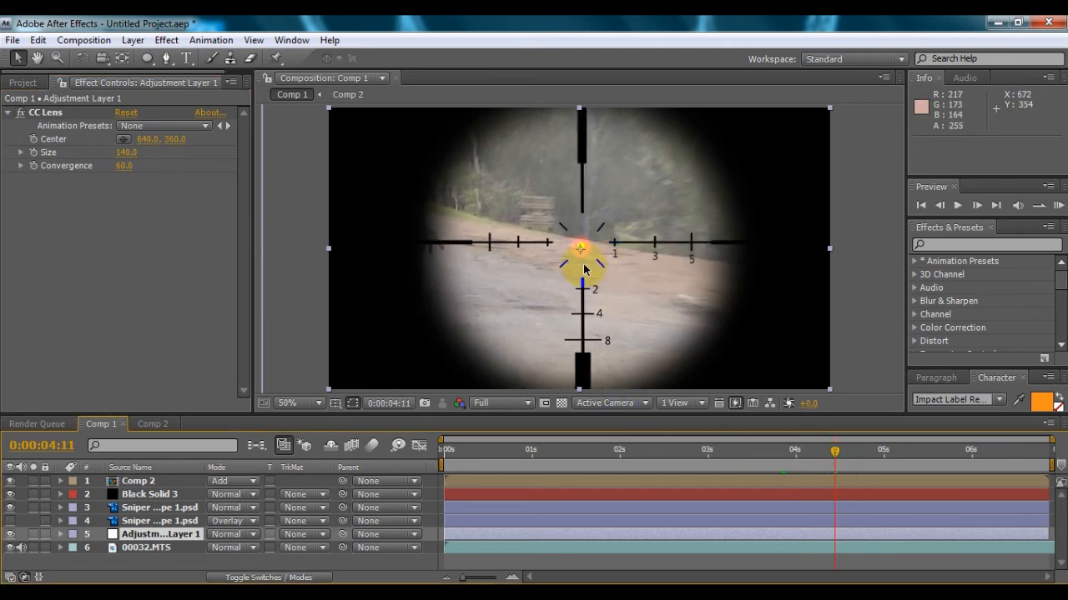
left_click(773, 453)
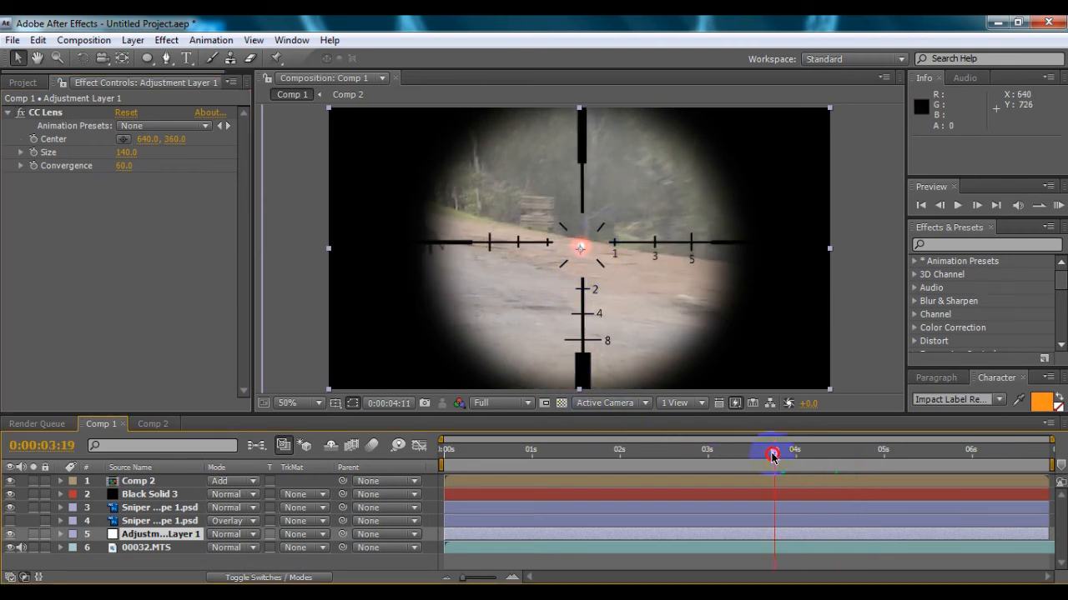
left_click_drag(772, 457, 705, 468)
- Duplicate the 00032.MTS footage layer three times below the adjustment layer
left_click(183, 548)
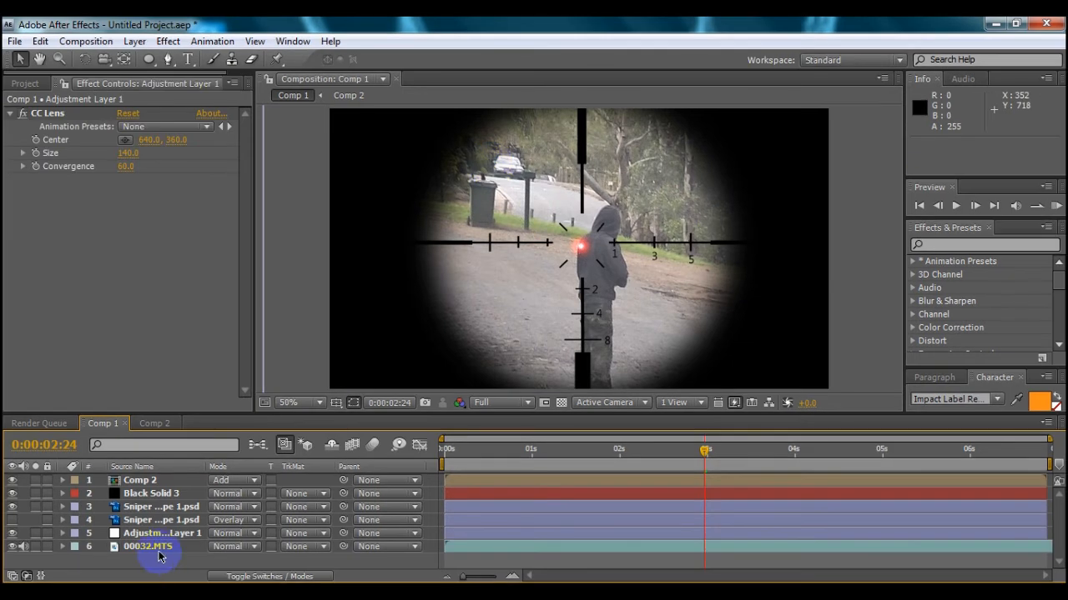
left_click(150, 548)
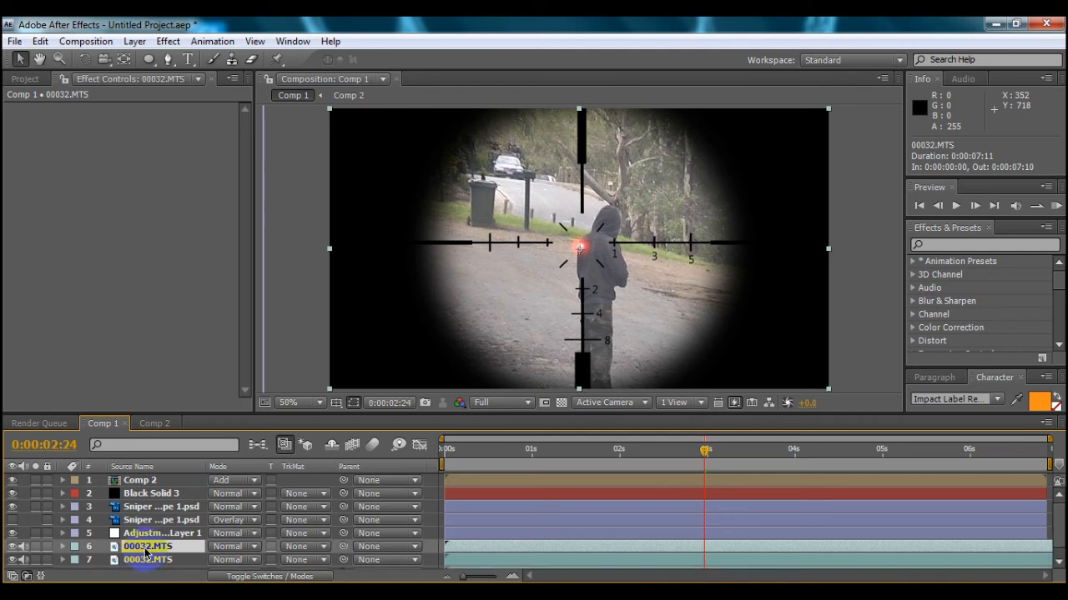
scroll(146, 551, "down", 1)
left_click(153, 563)
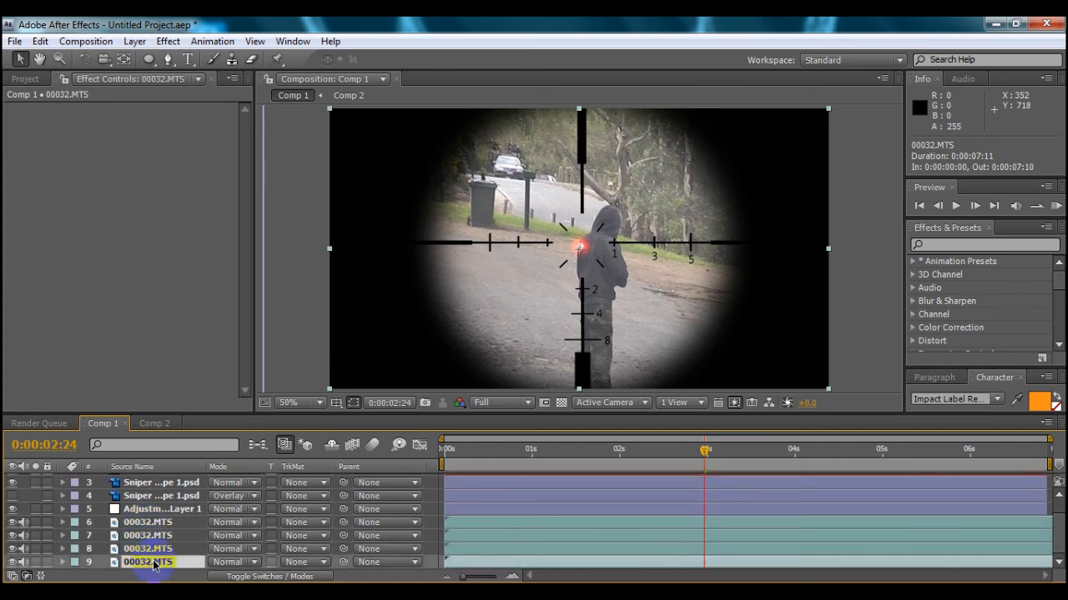
left_click(154, 550)
left_click(155, 536)
left_click(157, 524)
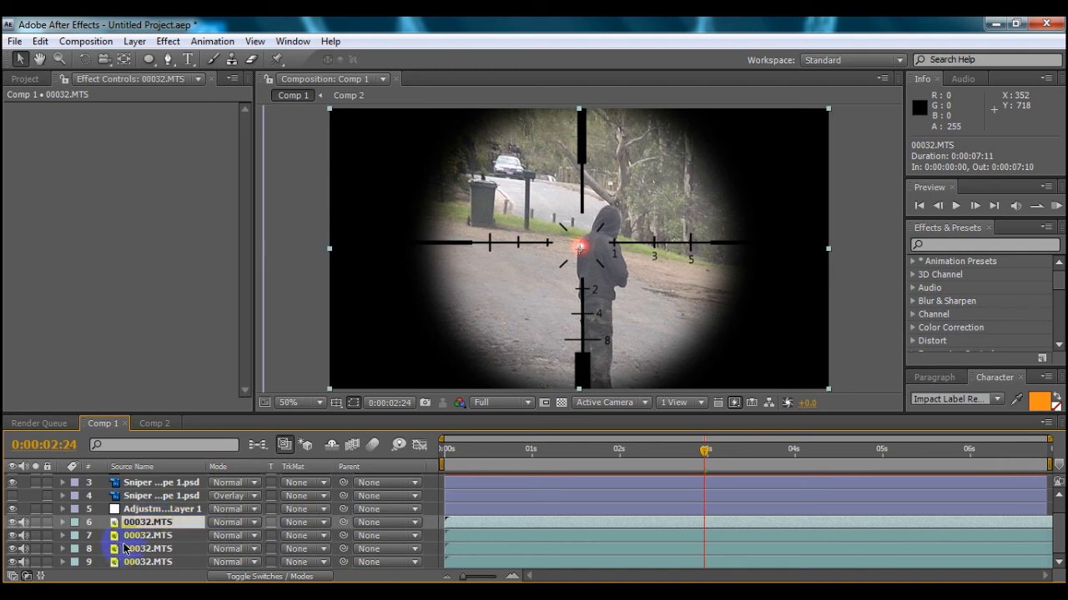
key("ctrl+Down")
key("ctrl+Down")
key("ctrl+Down")
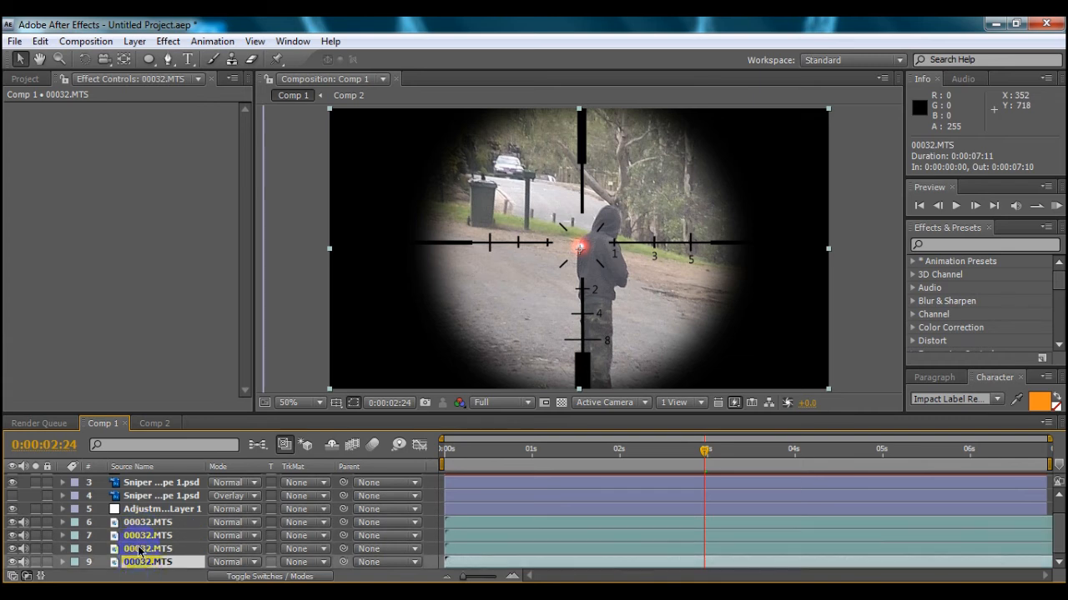
- Solo the three lowest 00032.MTS copies, layers 7, 8 and 9
left_click(133, 539)
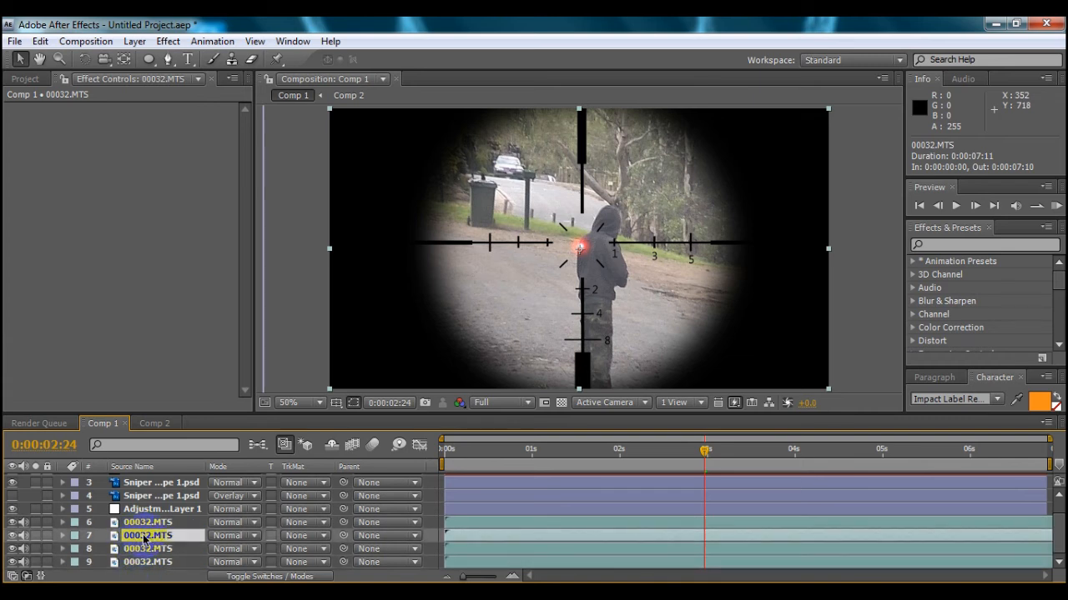
left_click(35, 536)
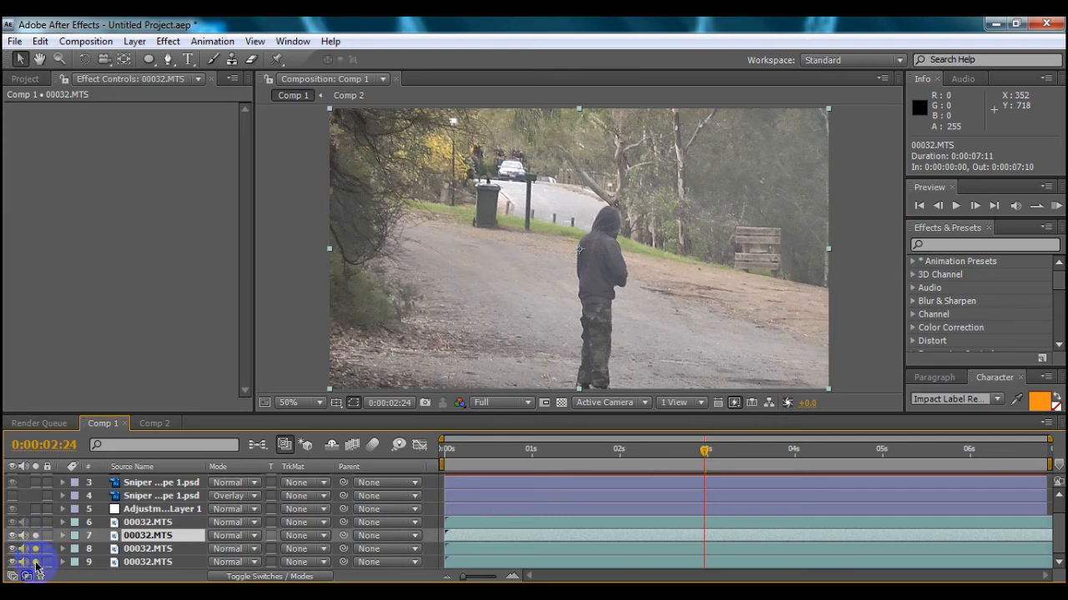
key("Return")
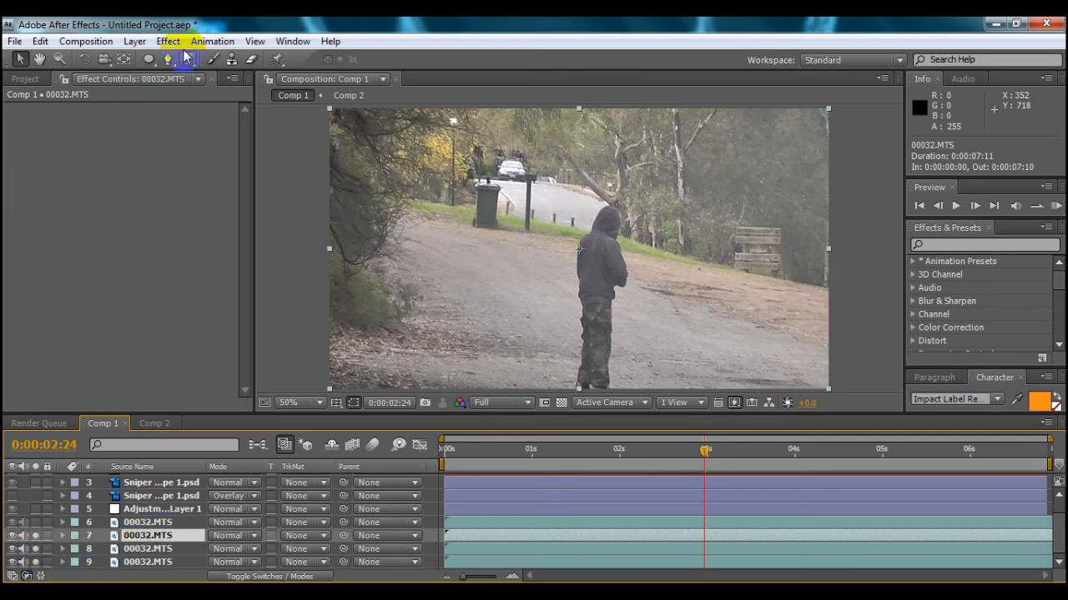
- Apply the Set Channels effect to the 00032.MTS copy on layer 7
left_click(167, 41)
mouse_move(255, 170)
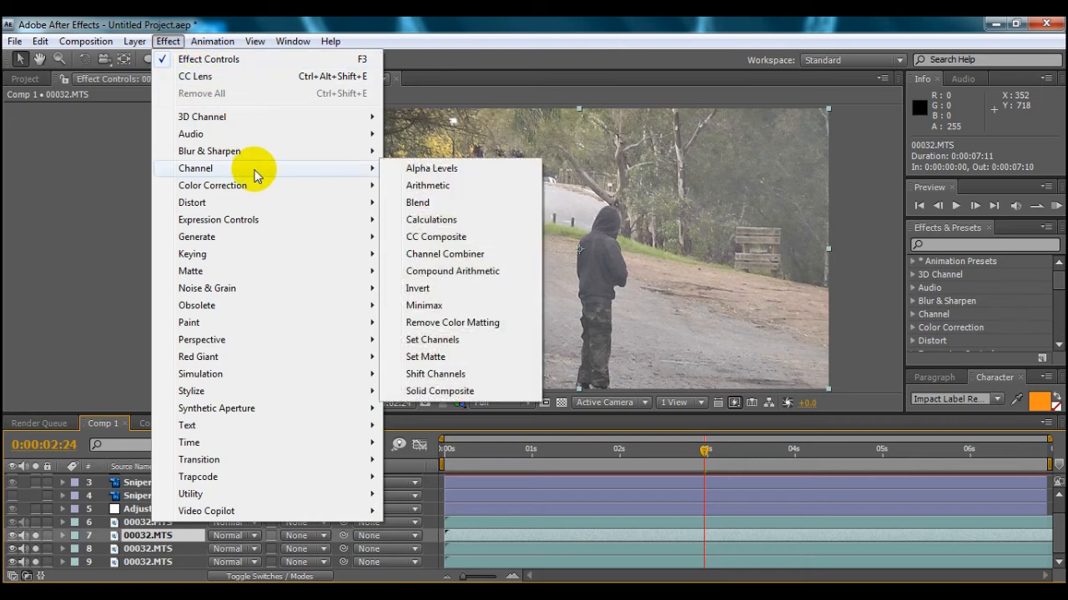
left_click(458, 341)
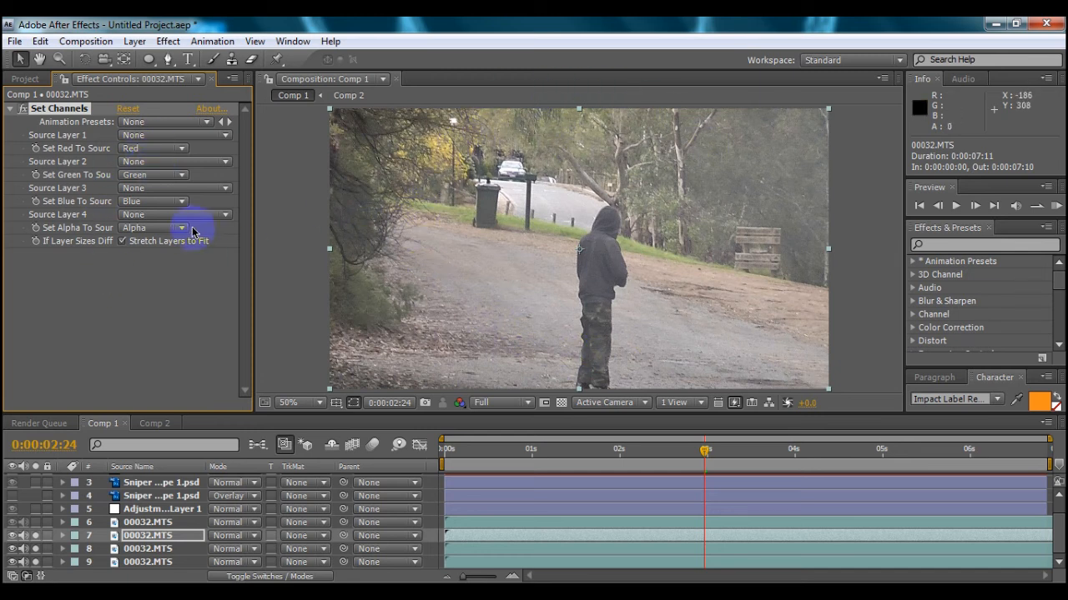
- Keep only red on layer 7 by setting the green and blue sources to Off and the alpha source to Lightness
left_click(143, 176)
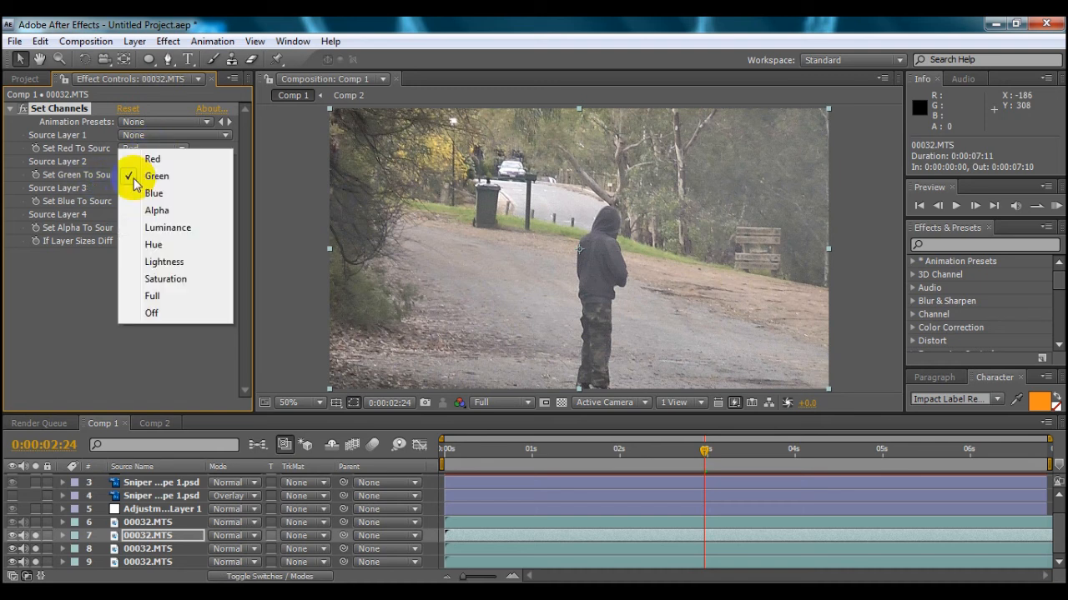
left_click(171, 308)
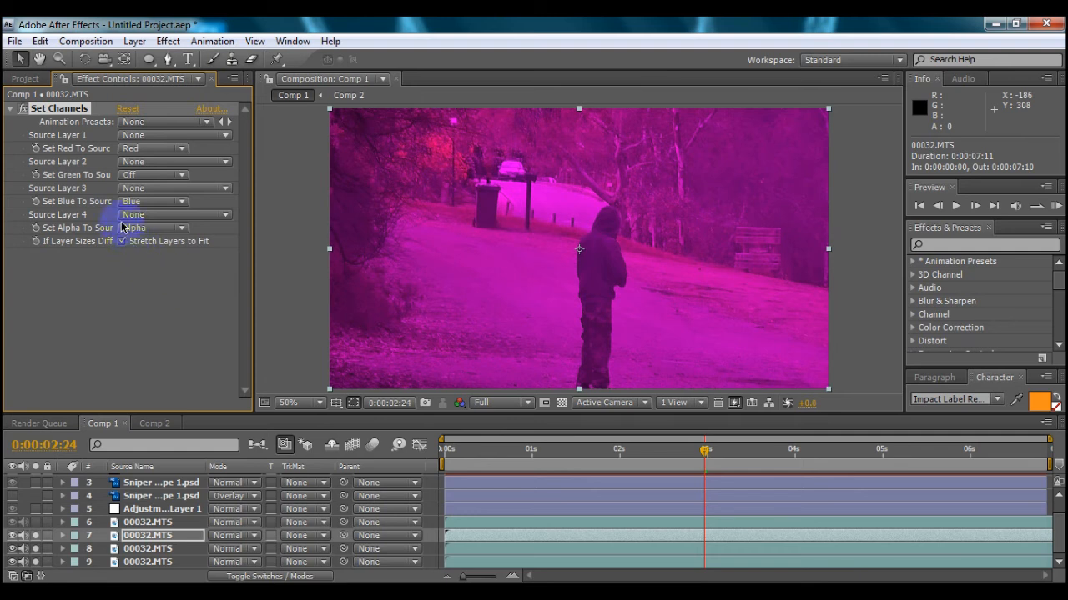
left_click(129, 204)
left_click(157, 326)
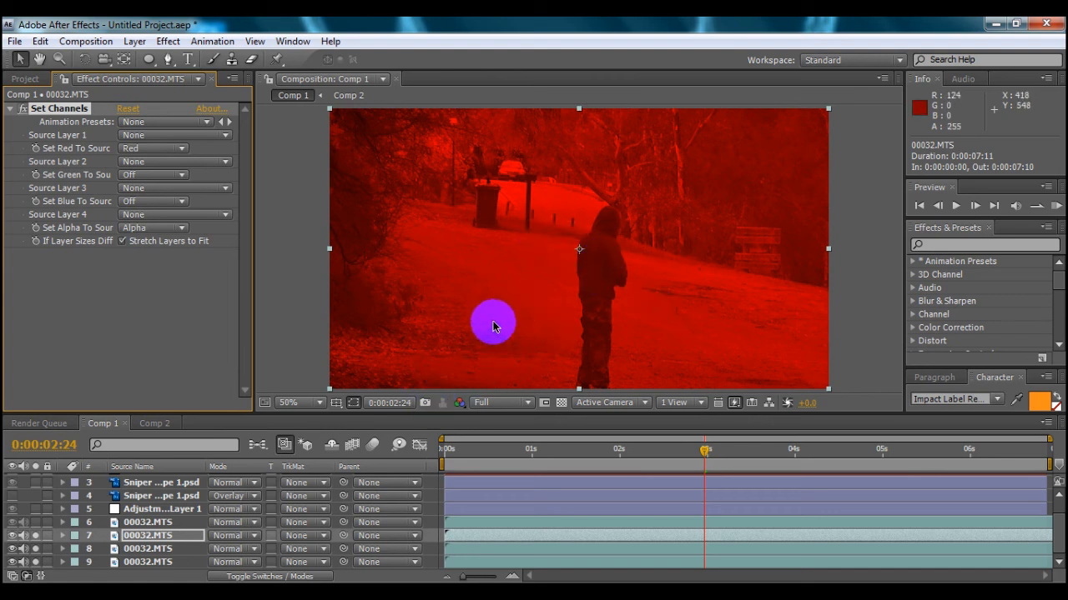
left_click(136, 228)
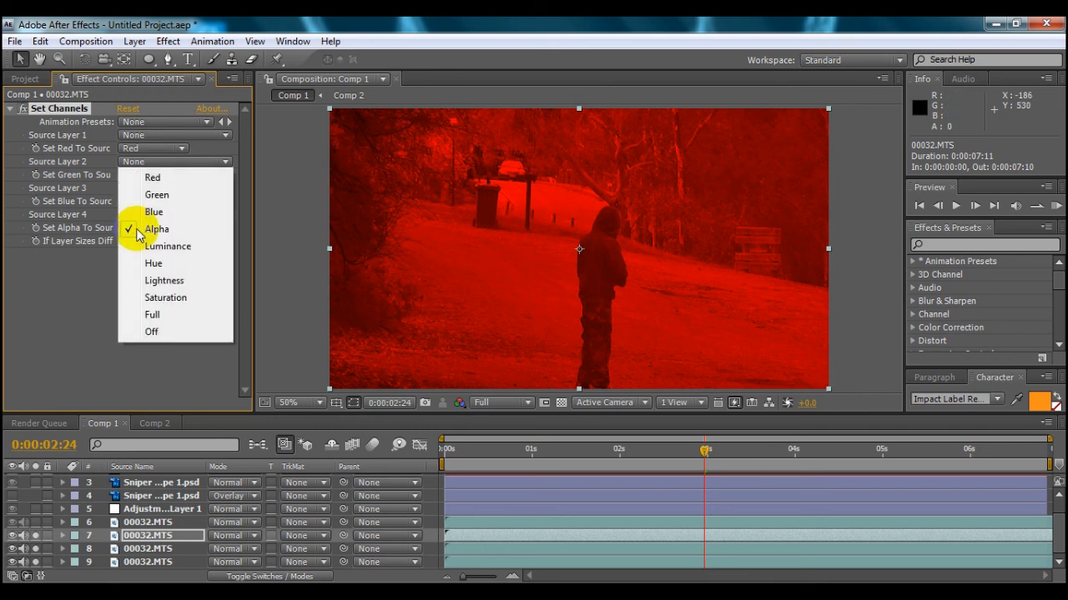
left_click(153, 280)
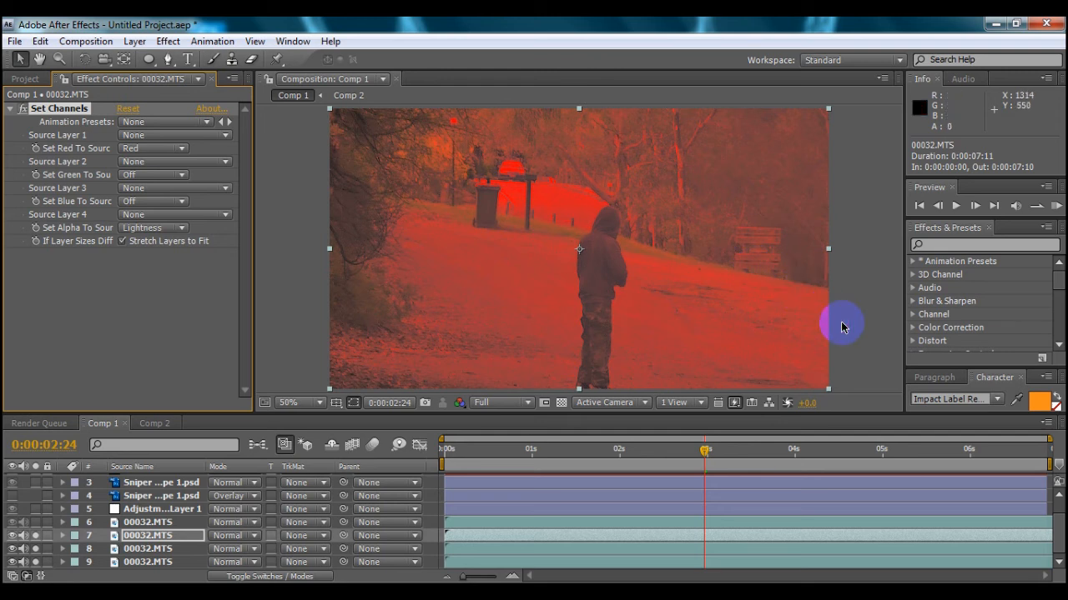
- Toggle the solo state of layer 7 to compare its red image with the unfiltered copy beneath it
left_click(154, 549)
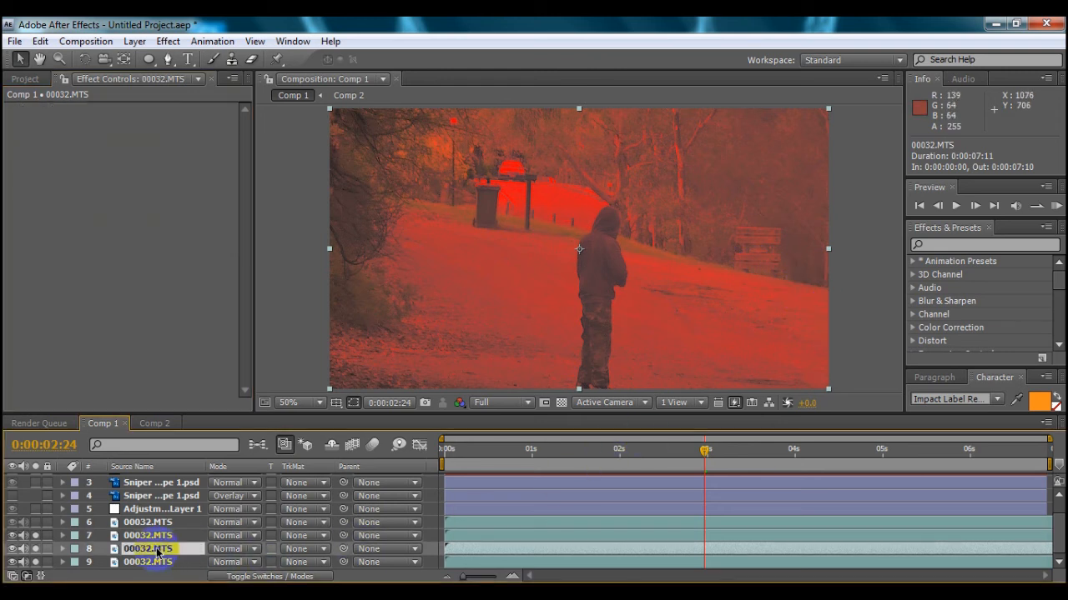
left_click(36, 540)
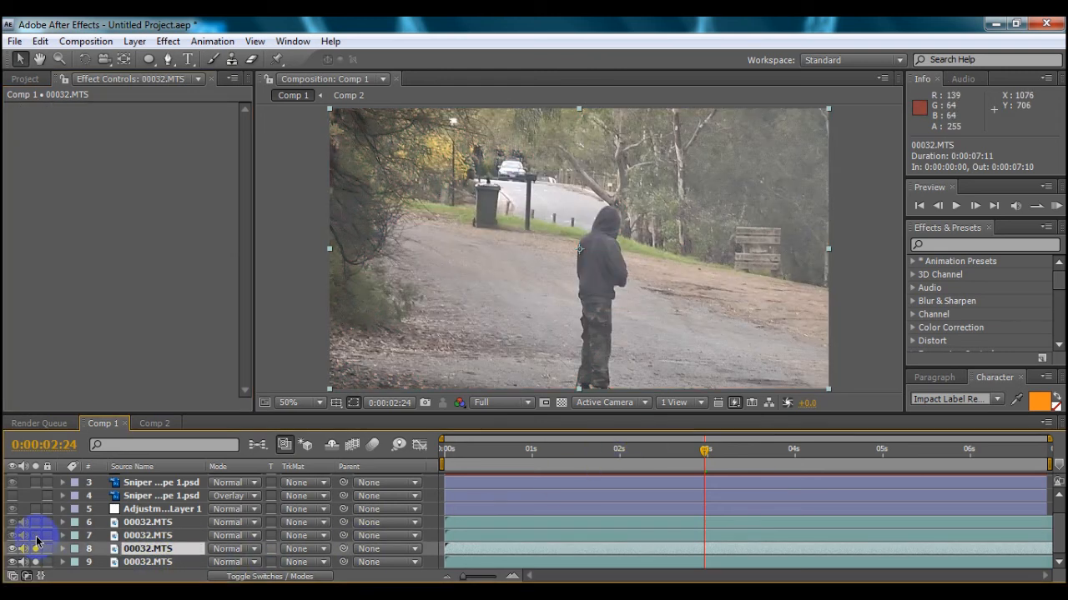
left_click(37, 540)
left_click(37, 540)
left_click(37, 540)
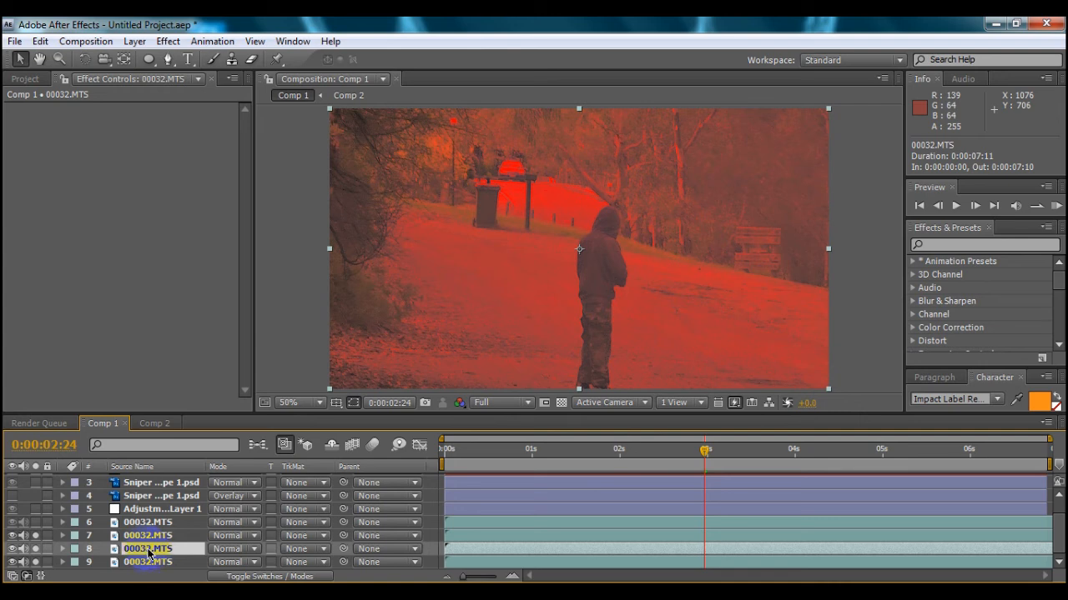
- Apply the Set Channels effect to the 00032.MTS copy on layer 8
left_click(168, 41)
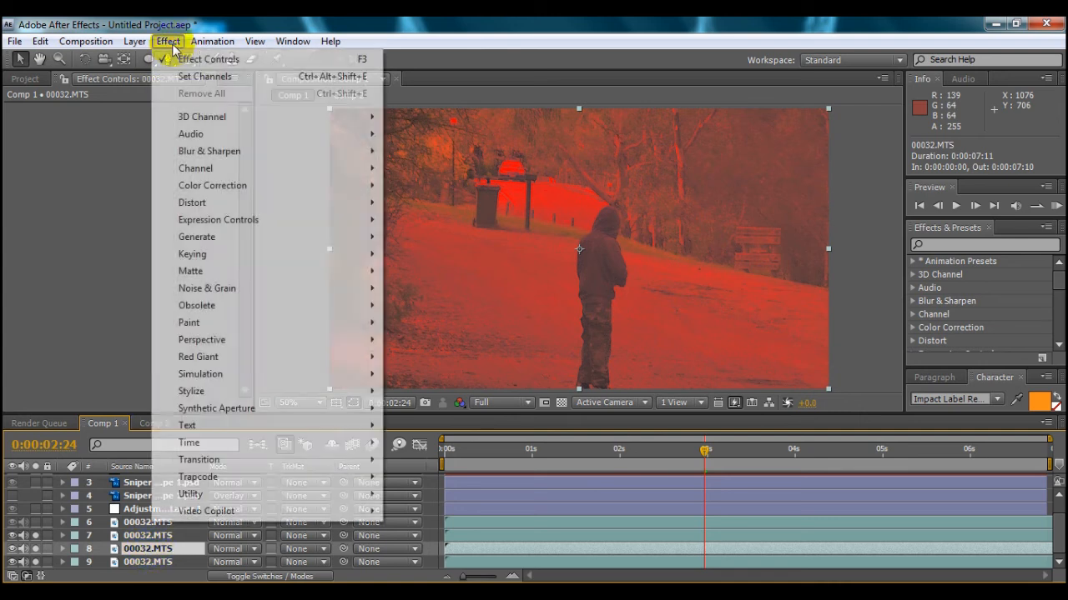
mouse_move(209, 168)
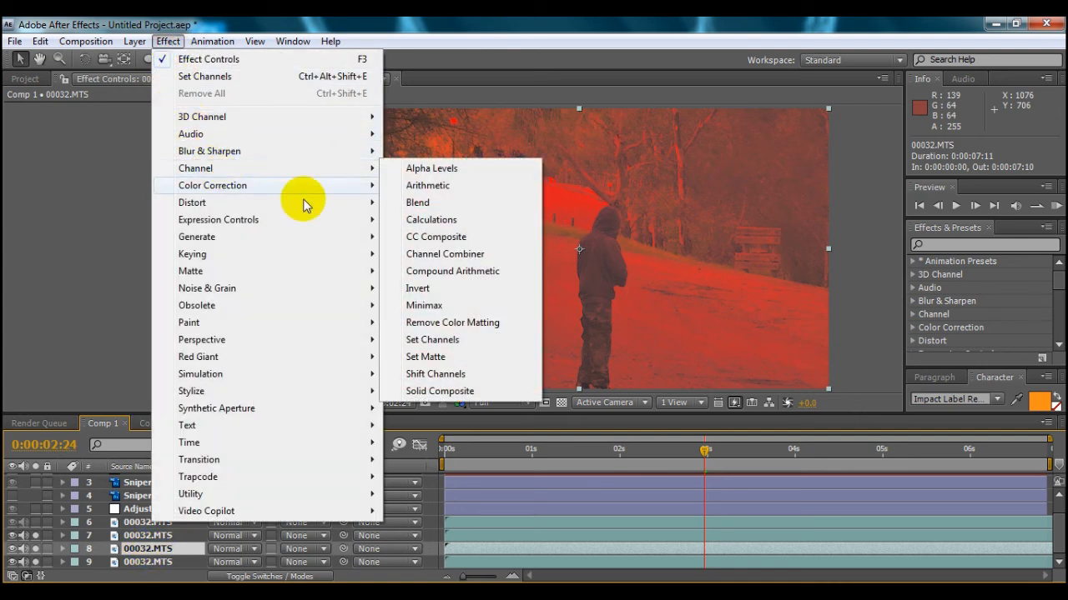
left_click(455, 341)
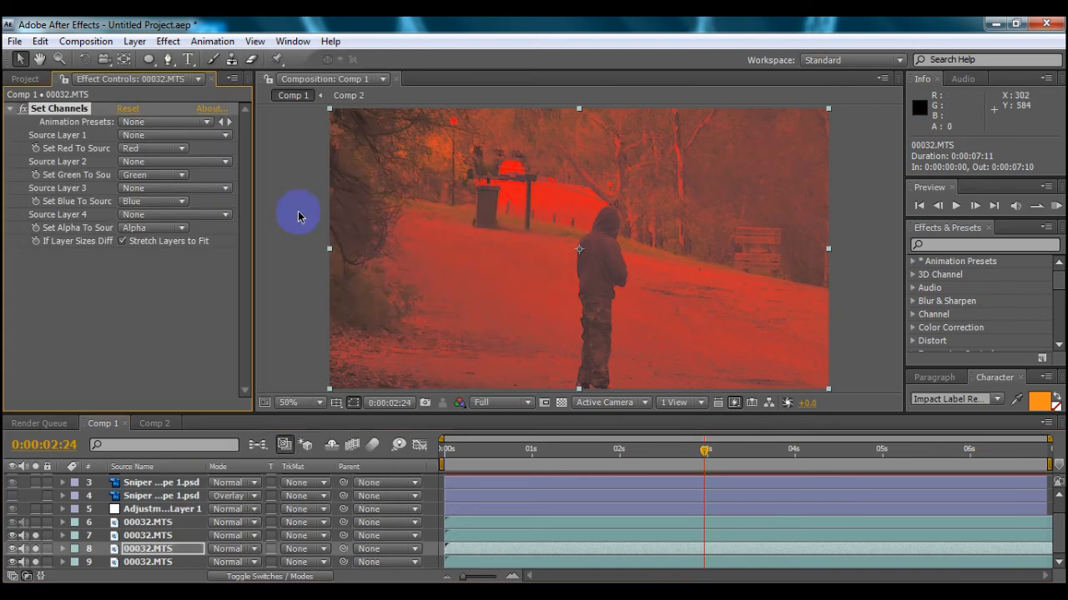
- Keep only green on layer 8 by setting the red and blue sources to Off and the alpha source to Lightness
left_click(164, 149)
left_click(219, 305)
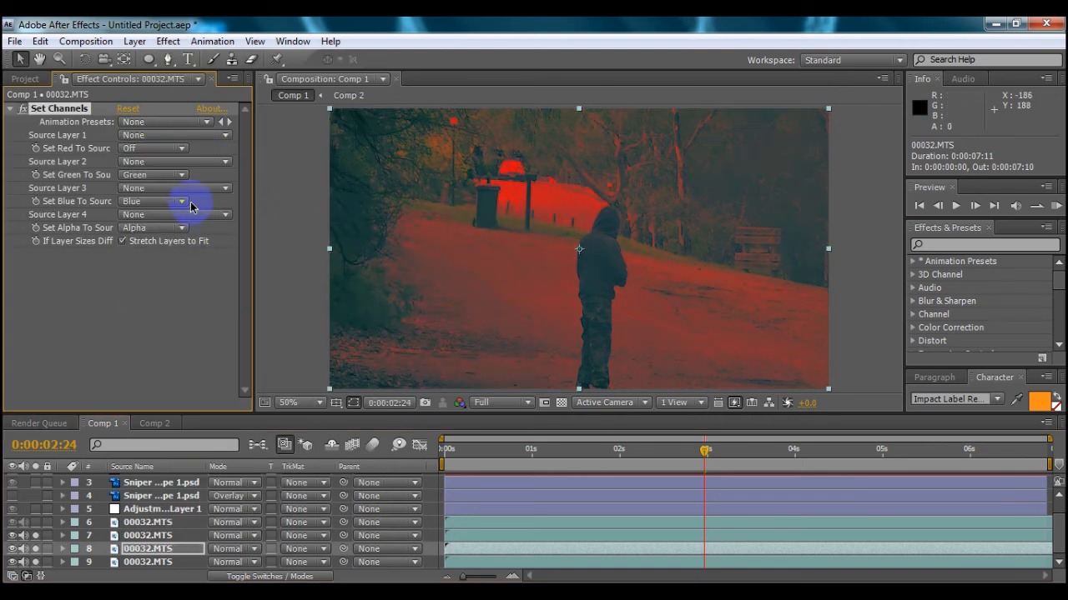
left_click(155, 204)
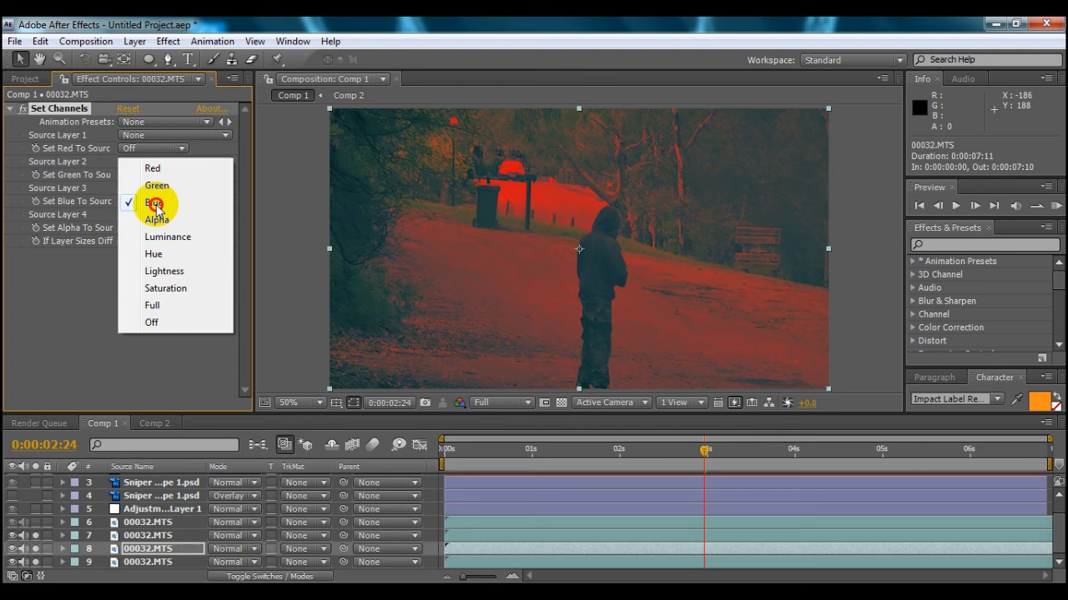
left_click(202, 324)
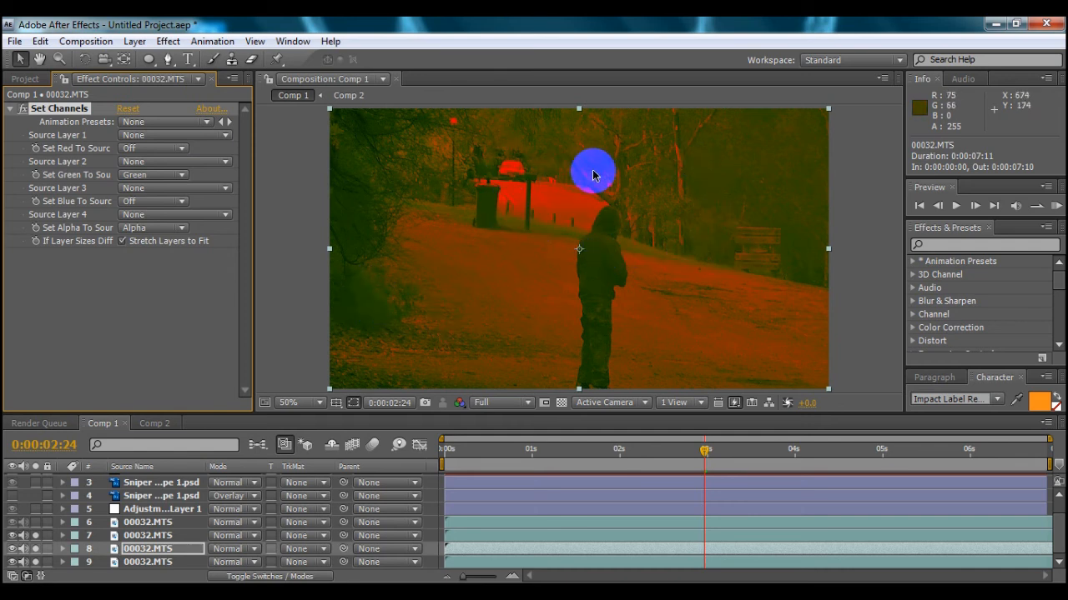
left_click(181, 231)
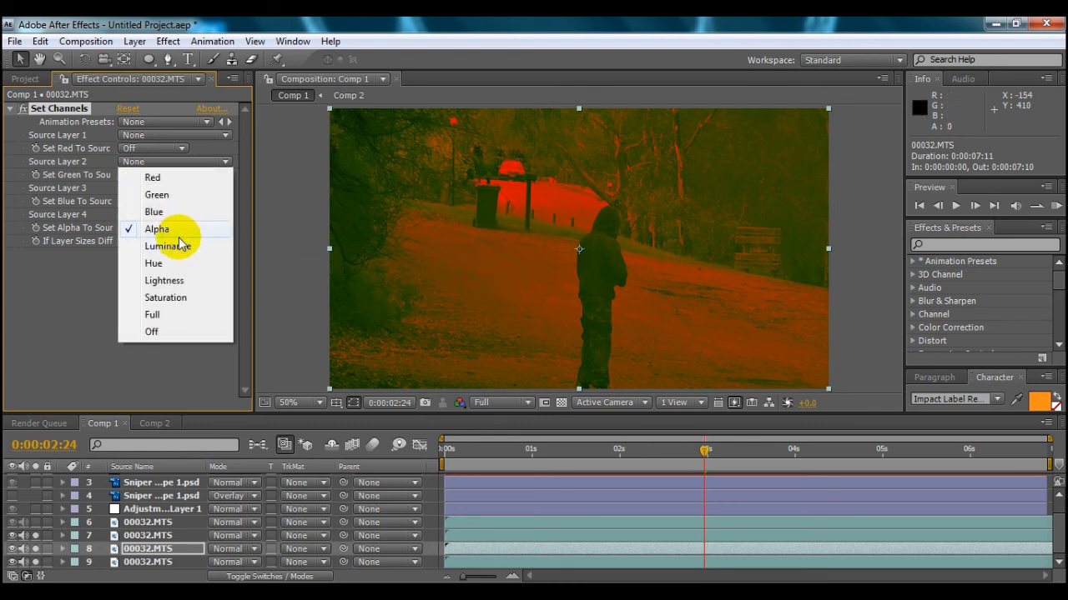
left_click(172, 281)
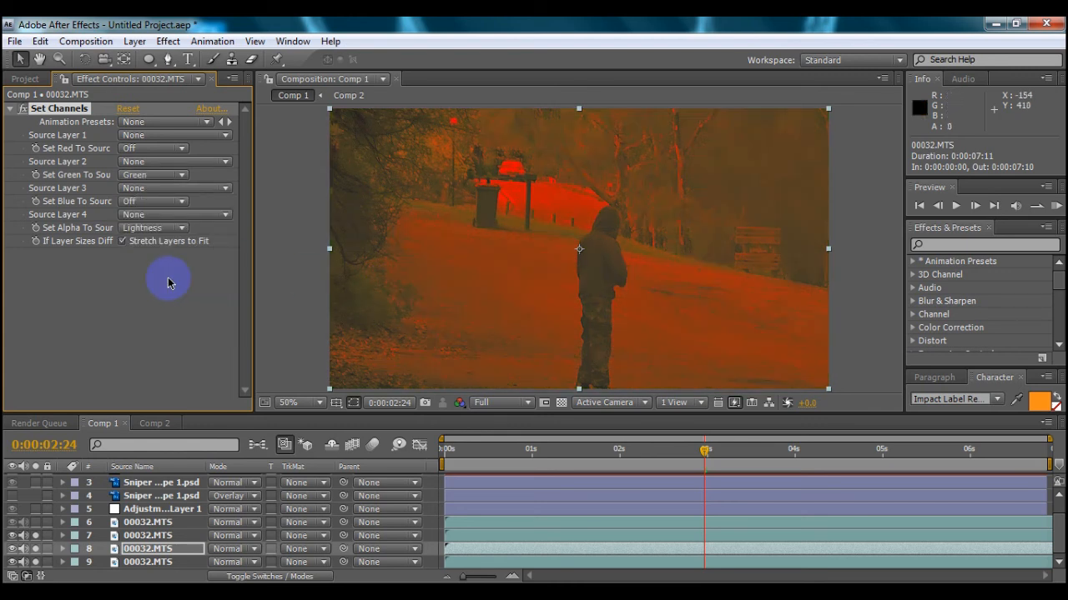
- Apply the Set Channels effect to the 00032.MTS copy on layer 9
left_click(142, 544)
left_click(159, 563)
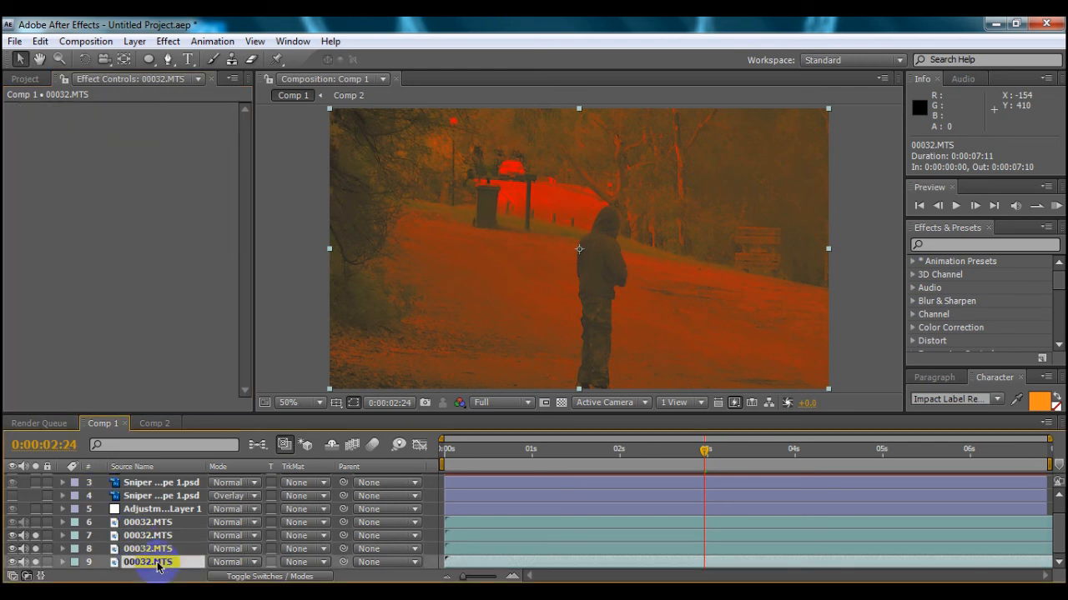
left_click(175, 42)
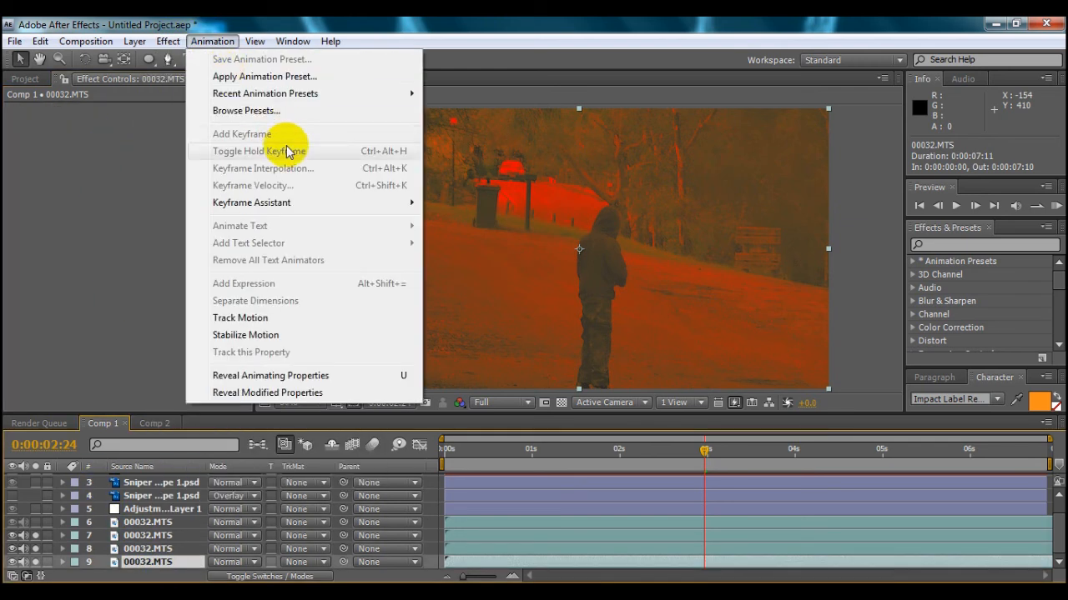
mouse_move(215, 171)
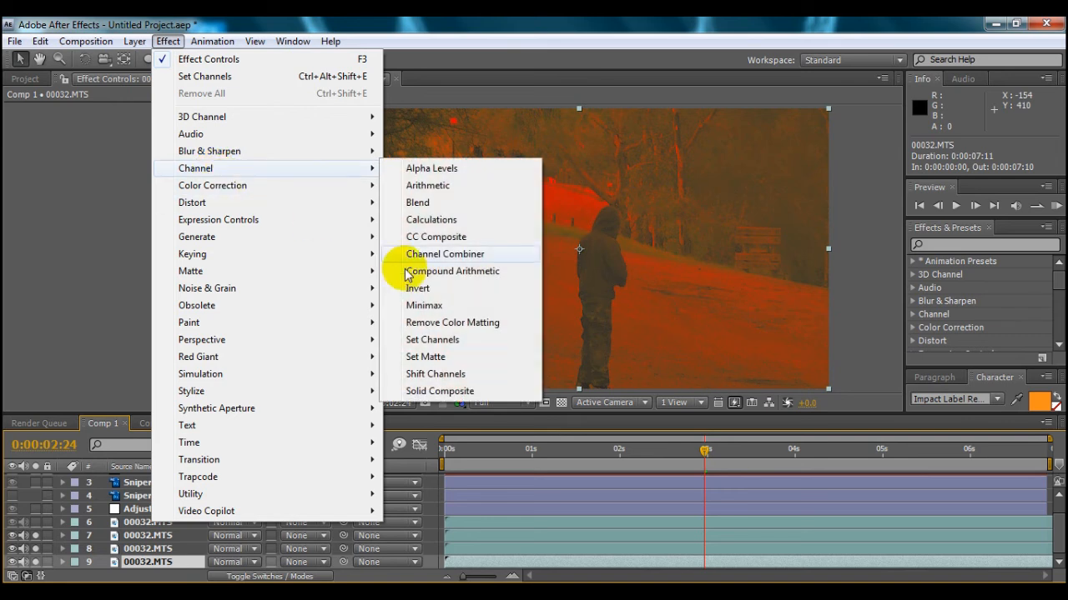
left_click(432, 339)
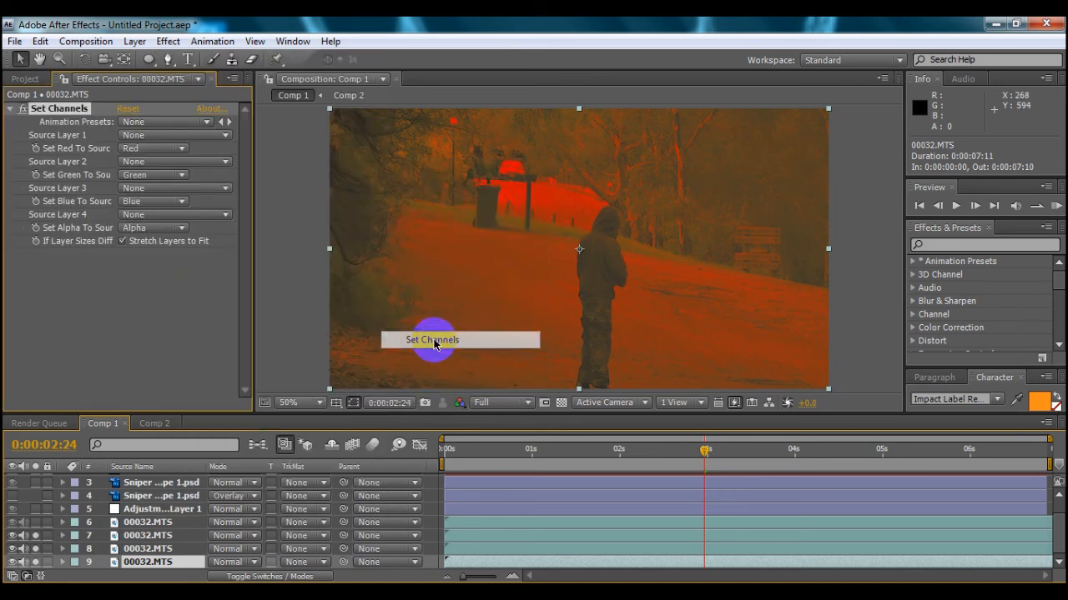
- Keep only blue on layer 9 by setting the red and green sources to Off and the alpha source to Lightness
left_click(147, 148)
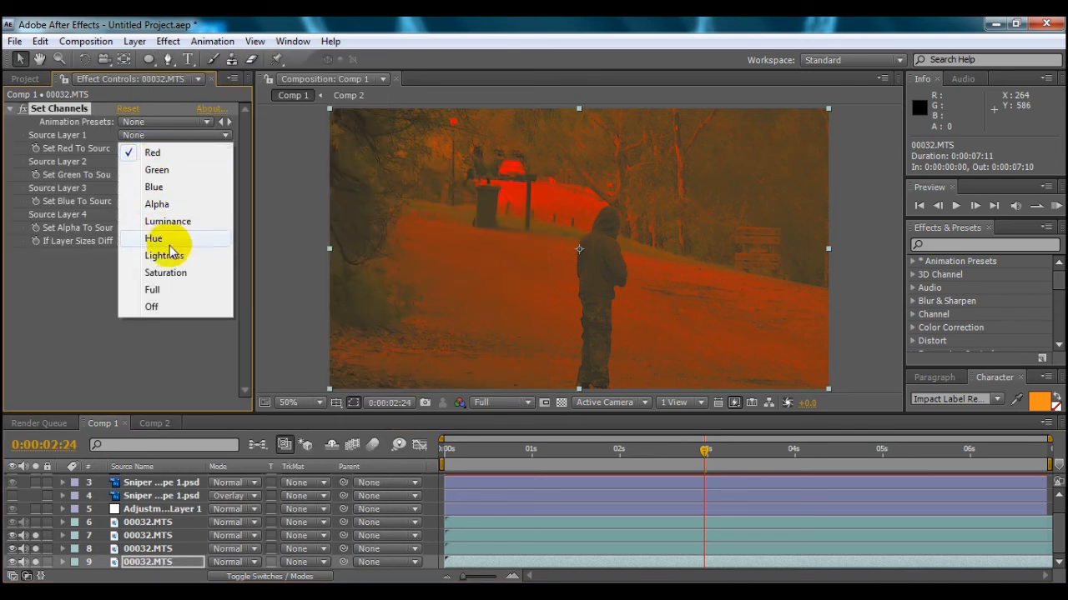
left_click(151, 306)
left_click(150, 201)
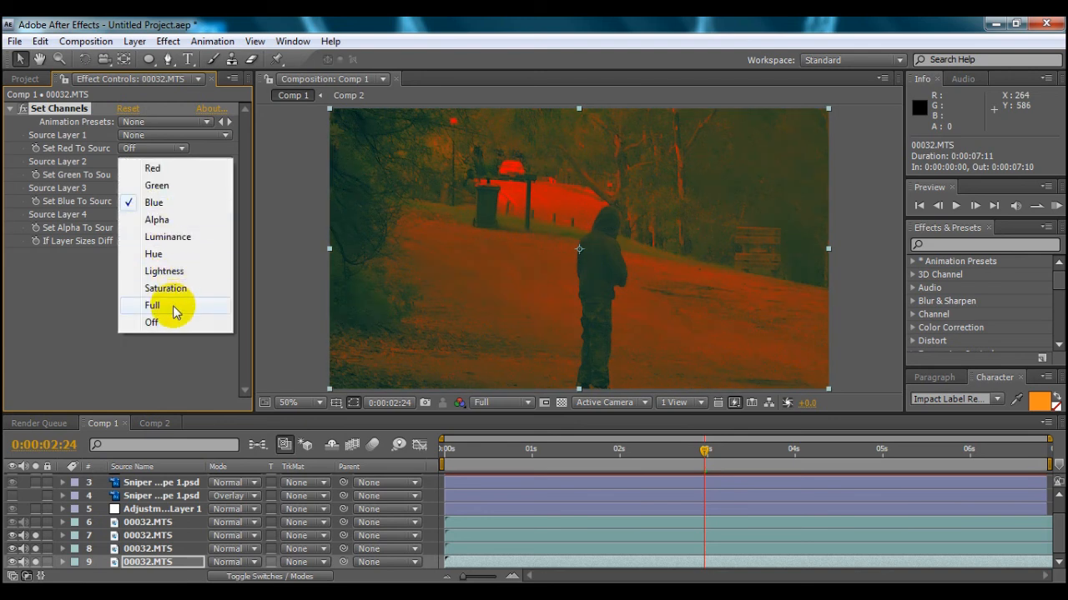
left_click(106, 214)
left_click(126, 176)
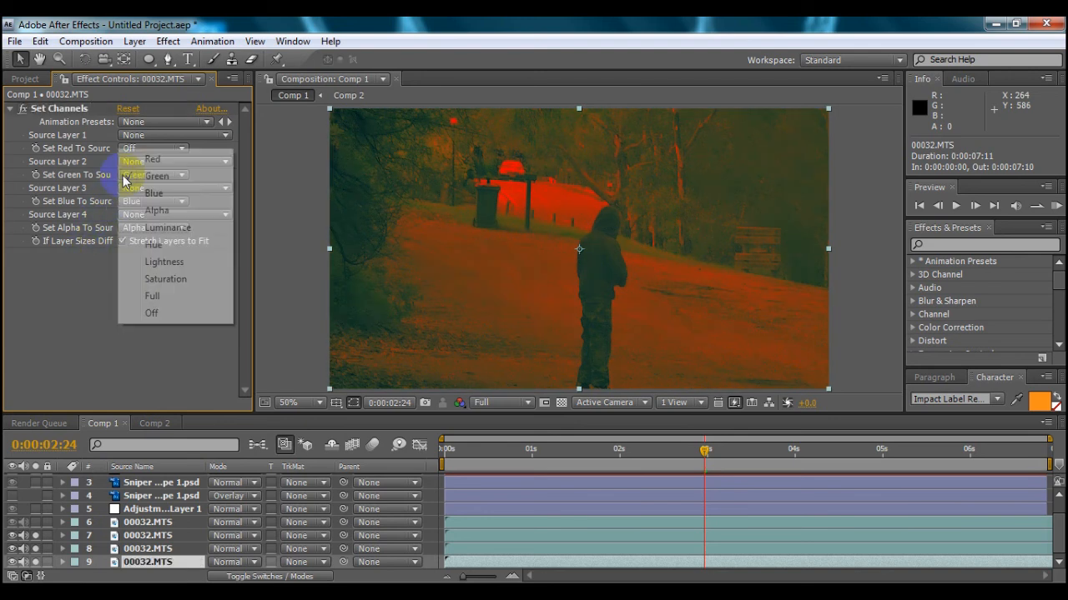
left_click(152, 313)
left_click(149, 231)
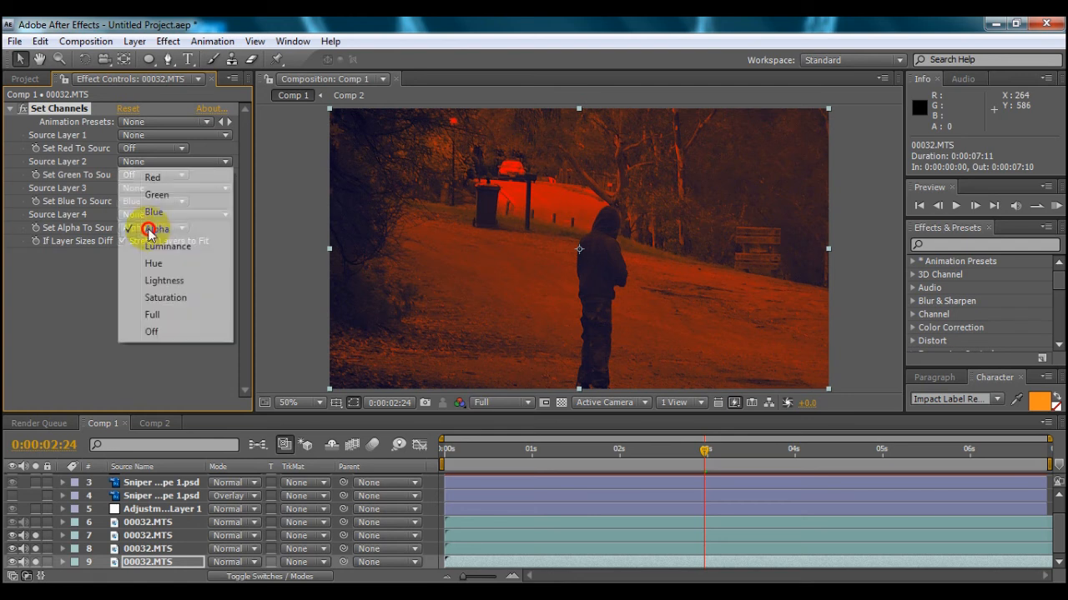
left_click(172, 281)
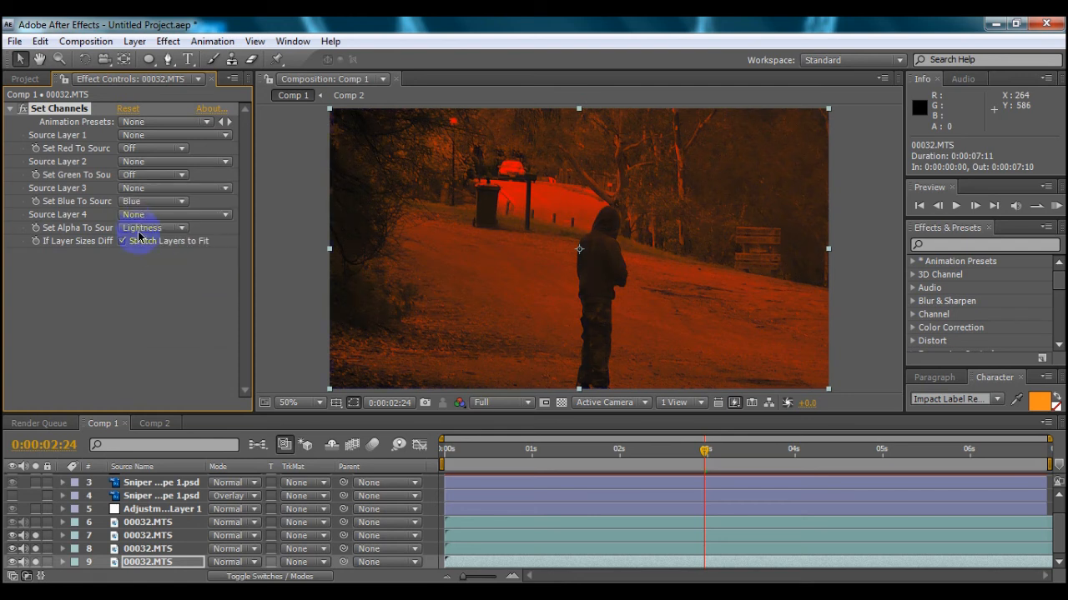
- Shift the red layer 7 slightly and move the green layer 8 about 18 pixels to the right in the composition
left_click(37, 536)
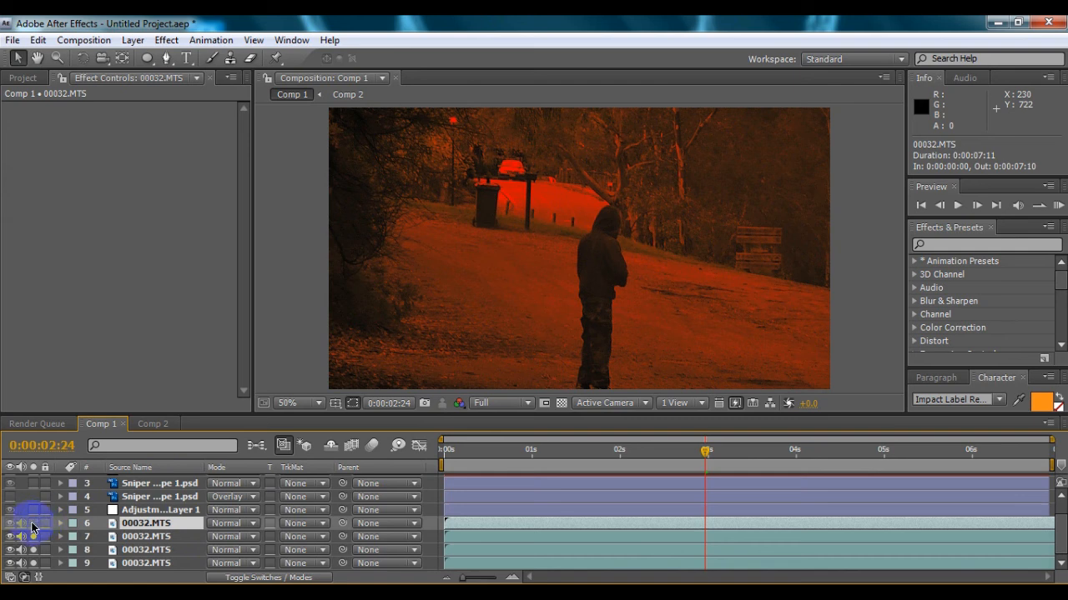
left_click(124, 534)
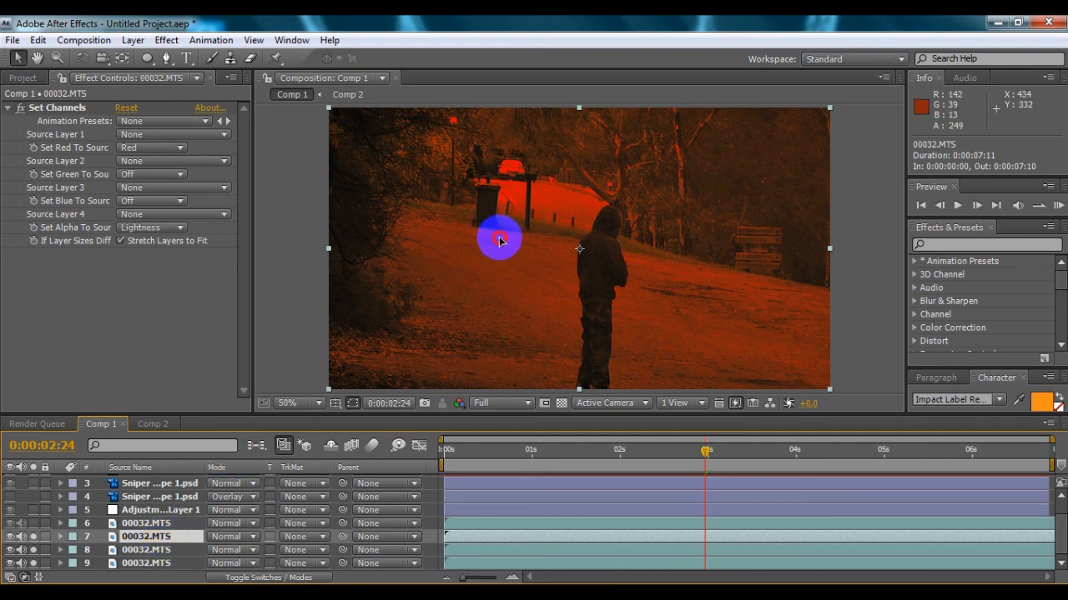
left_click_drag(499, 241, 502, 242)
left_click(136, 551)
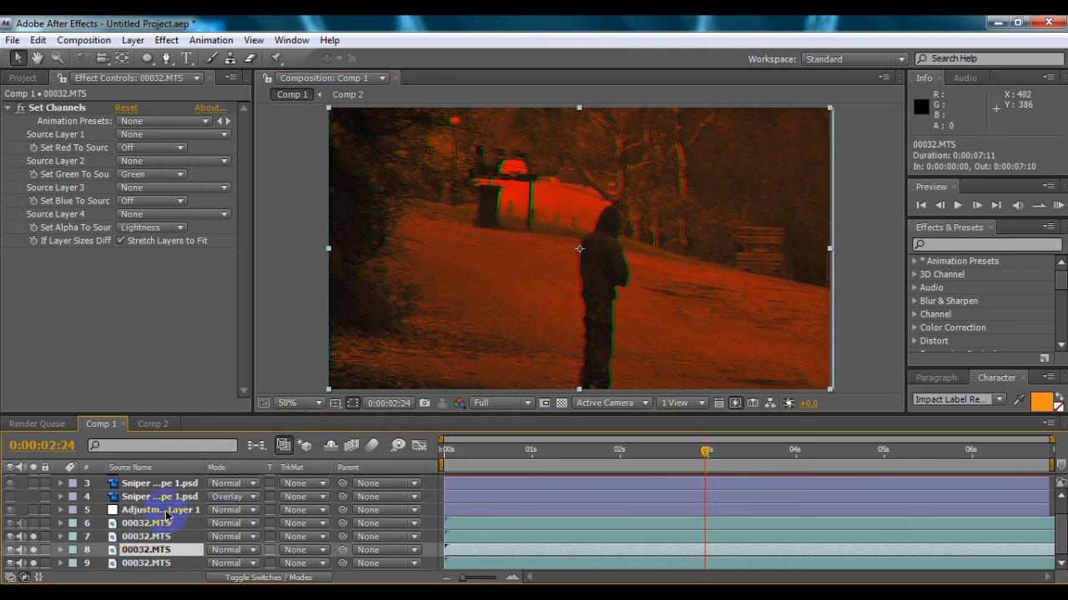
left_click_drag(445, 324, 452, 324)
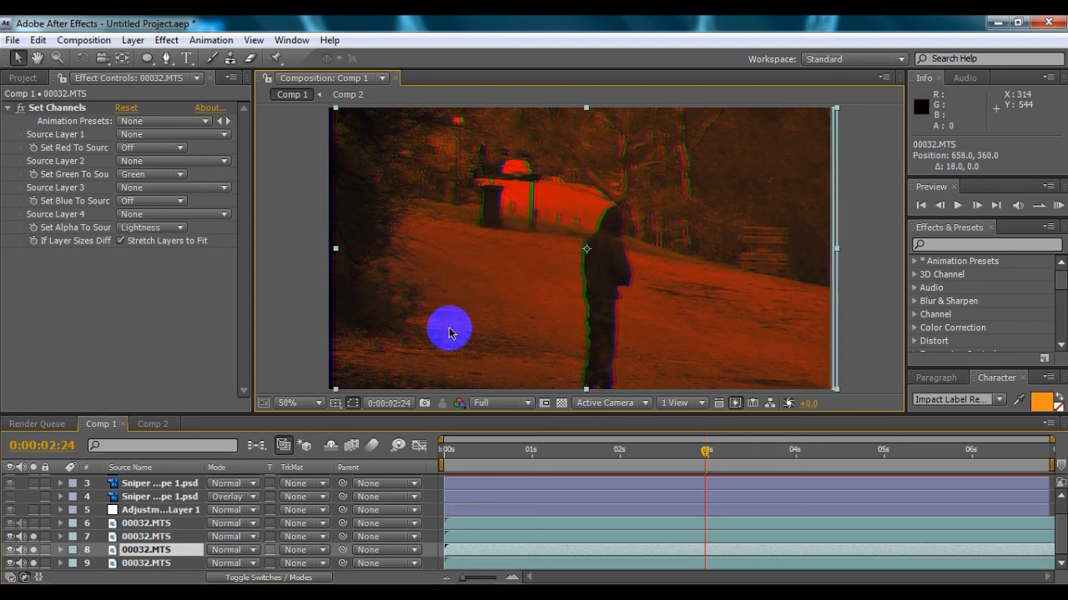
- Offset the green layer 8 to about 630, 356 and the blue layer 9 to about 612, 346, leaving nothing selected
left_click(154, 564)
mouse_move(526, 361)
left_mouse_down()
mouse_move(518, 355)
mouse_move(531, 372)
mouse_move(516, 371)
left_mouse_up()
left_click(146, 550)
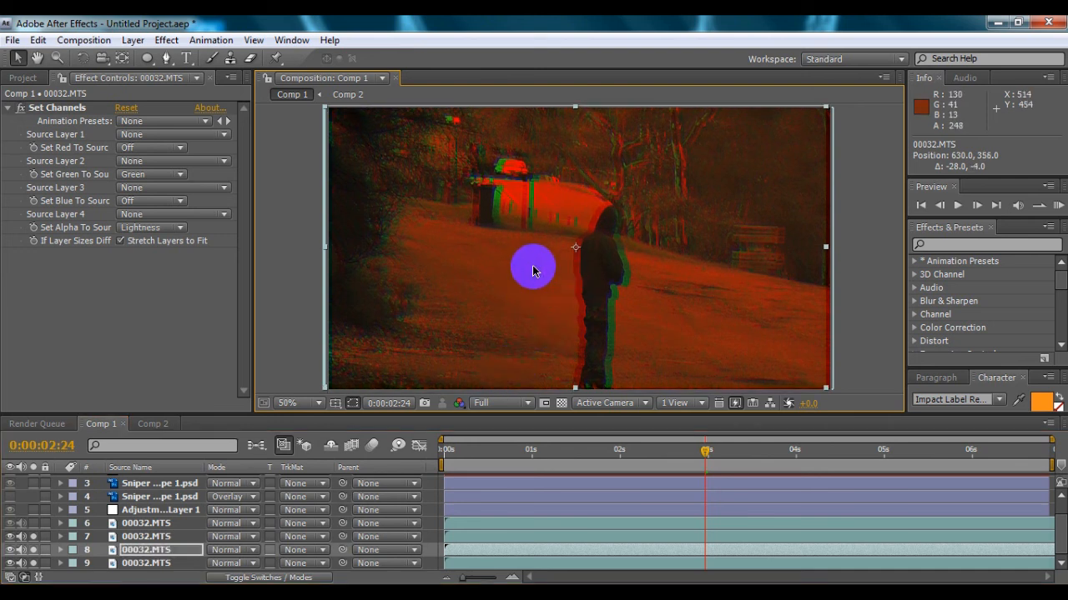
left_click(163, 564)
left_click_drag(519, 209, 514, 215)
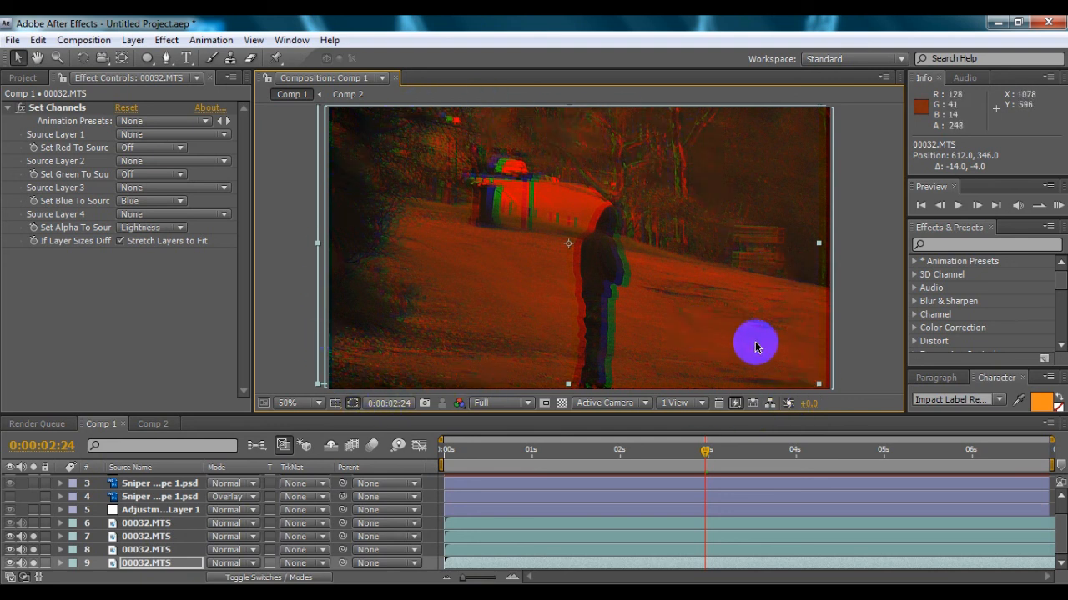
left_click(862, 305)
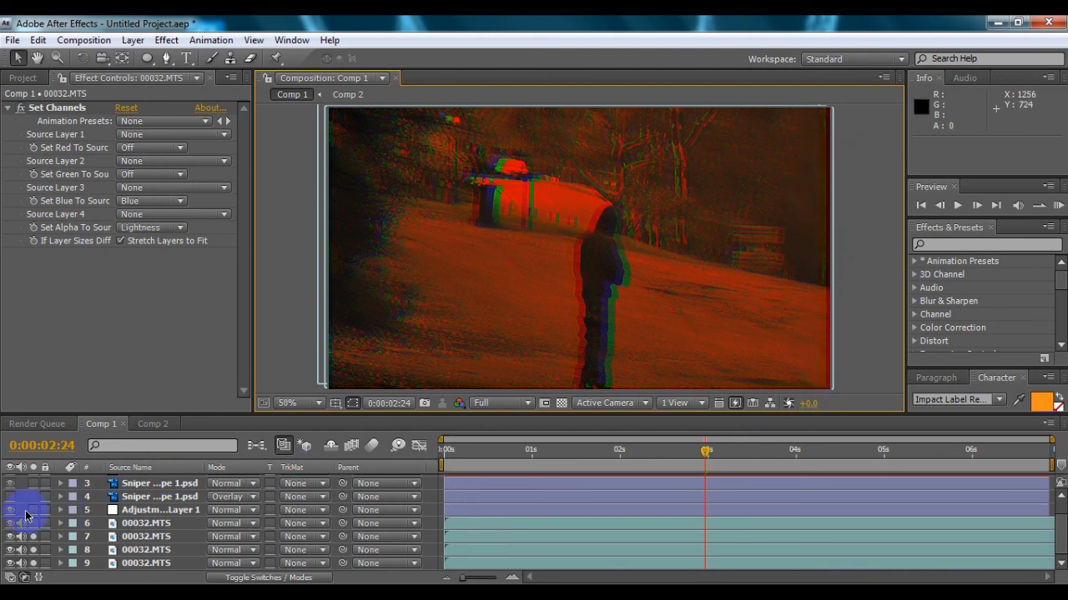
scroll(32, 516, "up", 2)
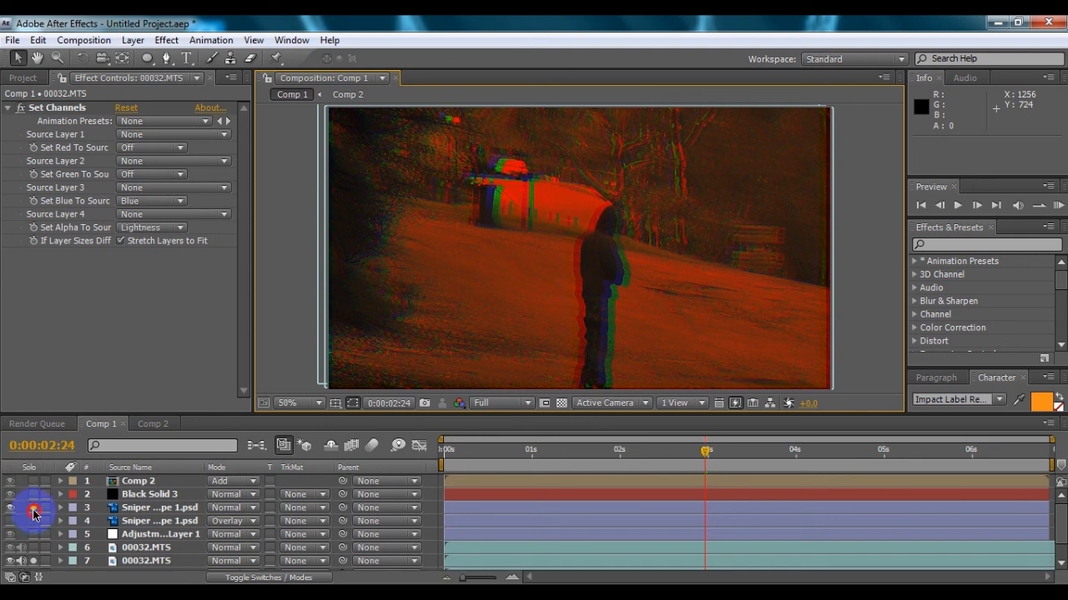
left_click(34, 508)
left_click(34, 511)
left_click(34, 495)
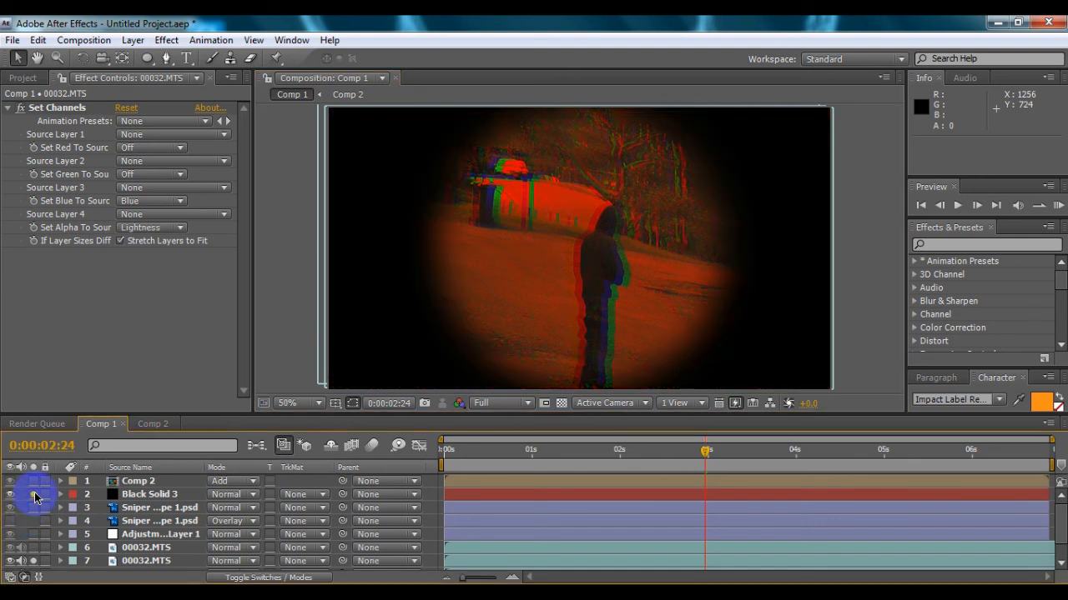
left_click(34, 495)
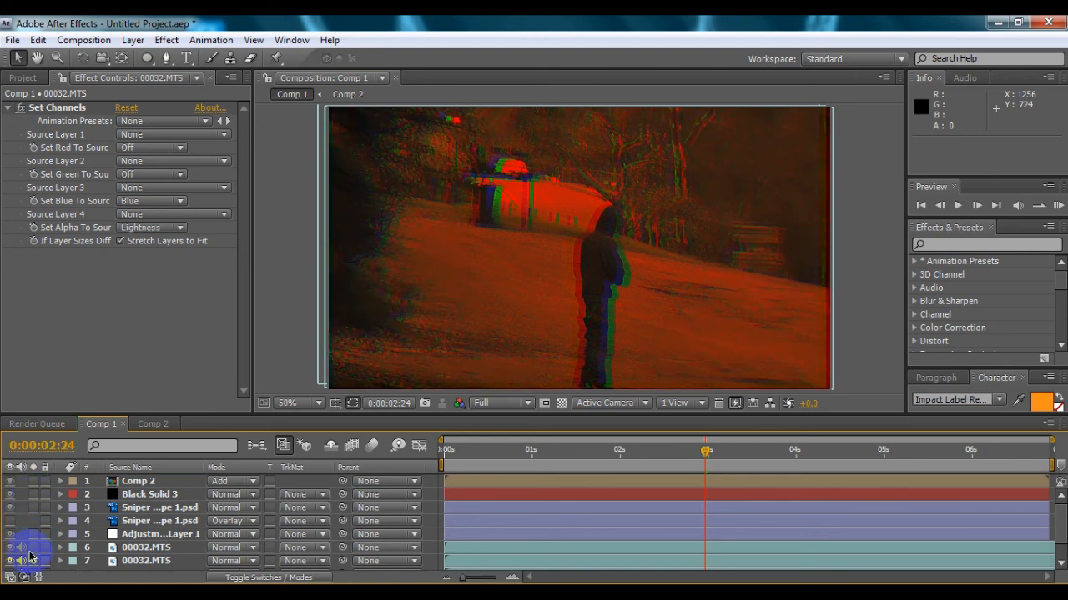
- Turn off solo on layers 7 to 9 to display the complete scope composite
scroll(30, 557, "down", 1)
left_click_drag(34, 538, 35, 565)
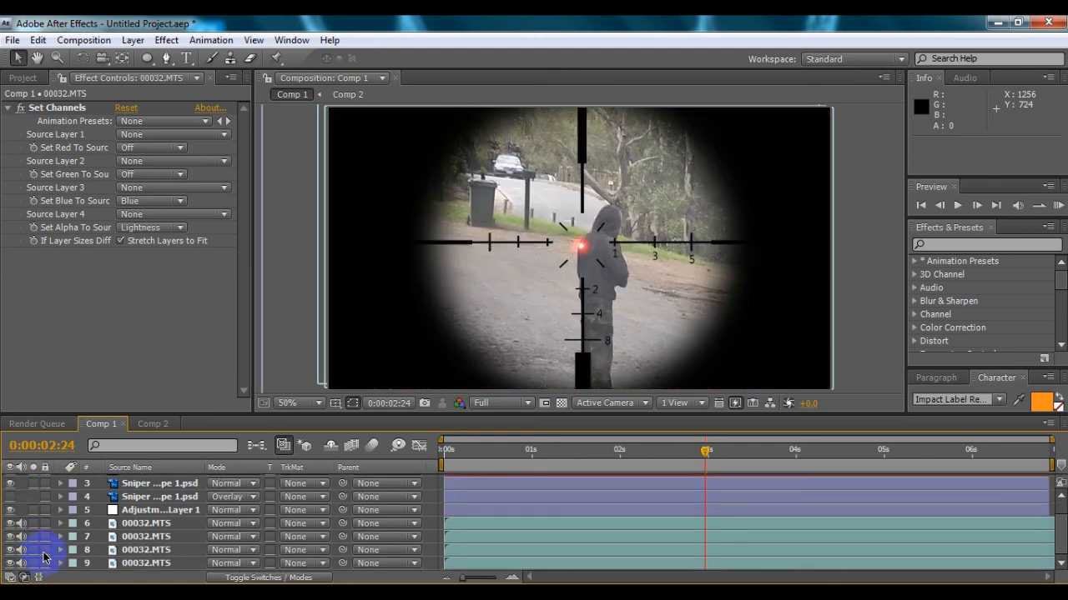
- Draw a circular mask on the unfiltered 00032.MTS layer 6 around the visible scope lens and nudge it to centre on the crosshair
left_click(127, 524)
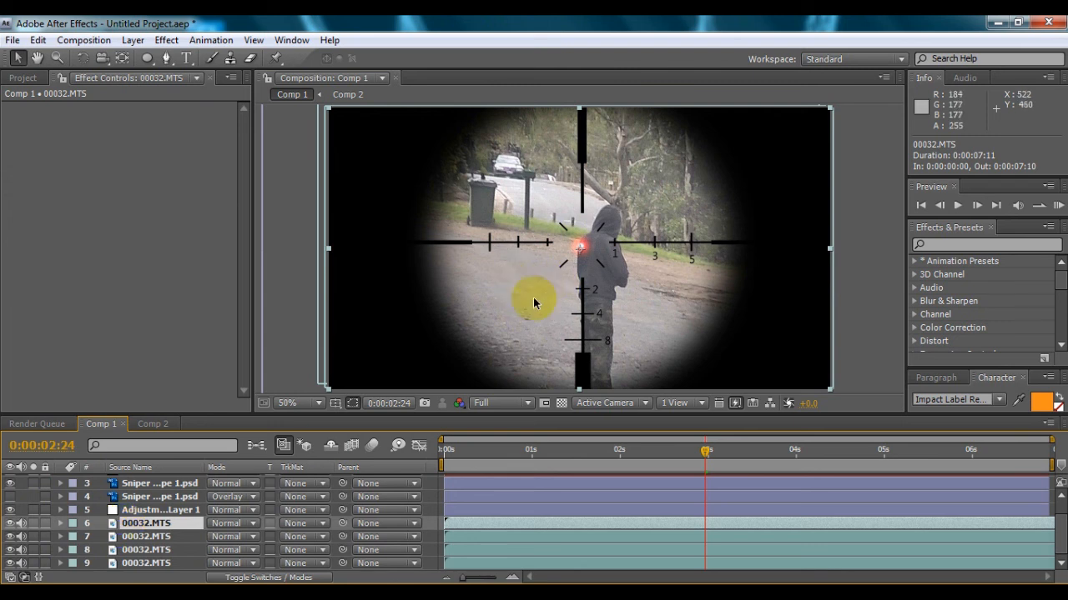
left_click(146, 62)
left_click(146, 58)
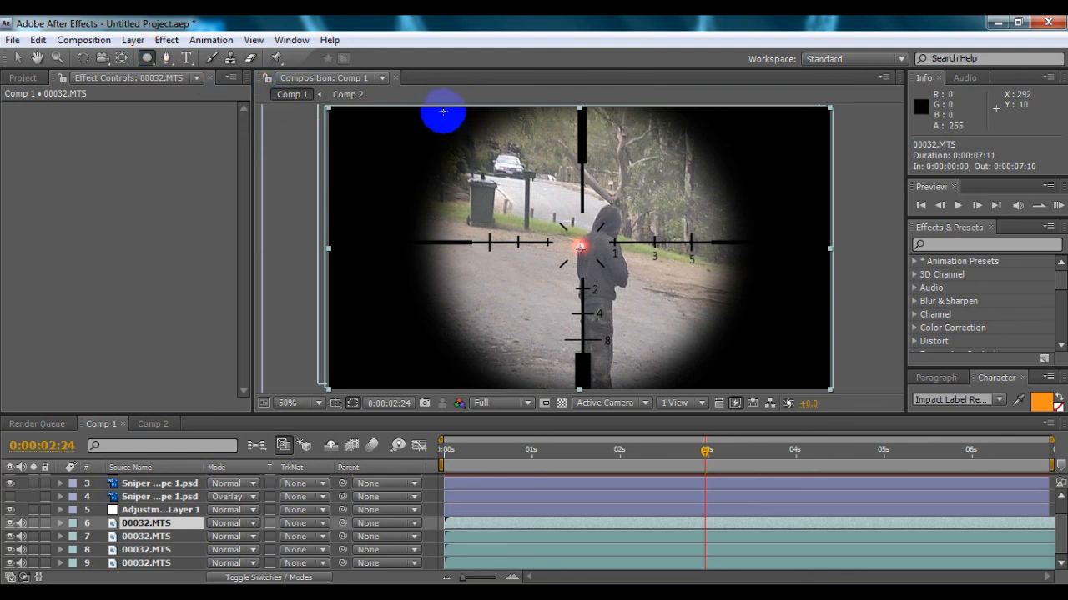
left_click_drag(442, 108, 718, 375)
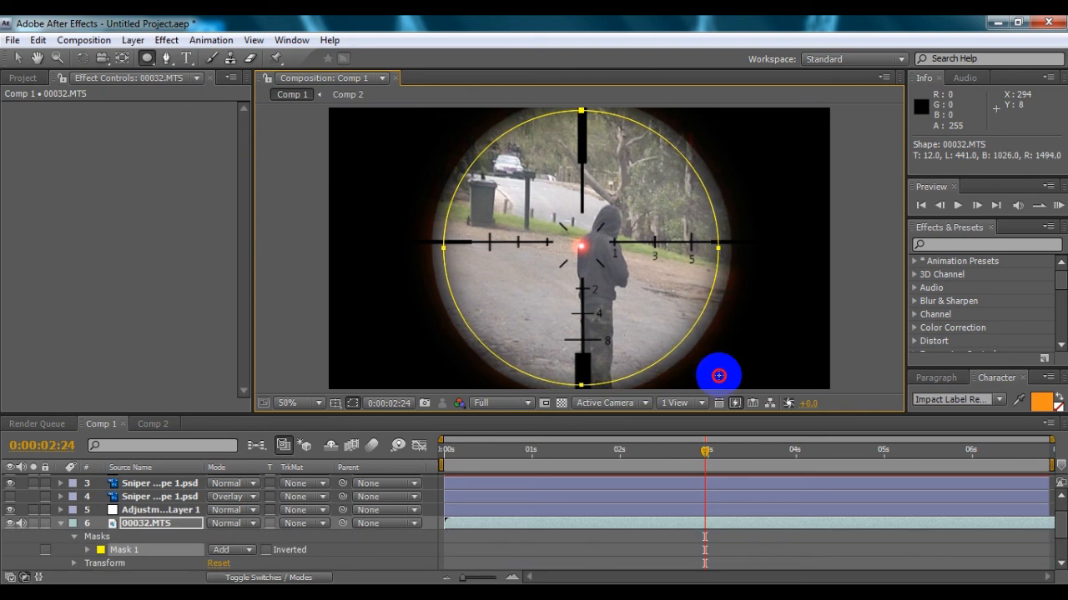
key("v")
left_click(718, 248)
left_click_drag(719, 247, 721, 248)
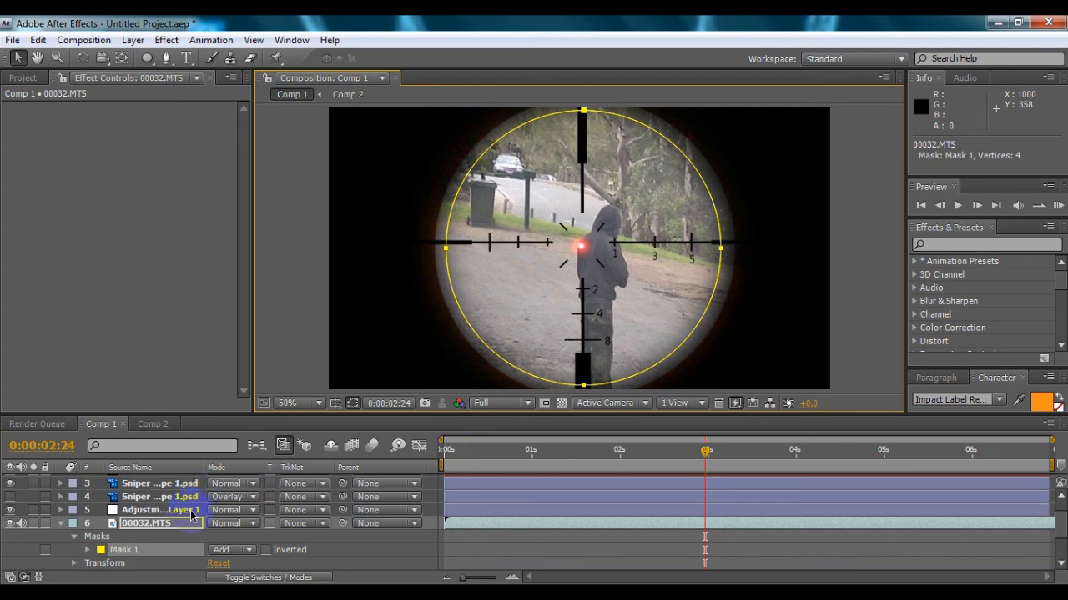
- Feather Mask 1 on layer 6 by 158 pixels, set its expansion to -105 pixels, and check the blend further along the timeline
key("f")
left_click_drag(228, 550, 351, 551)
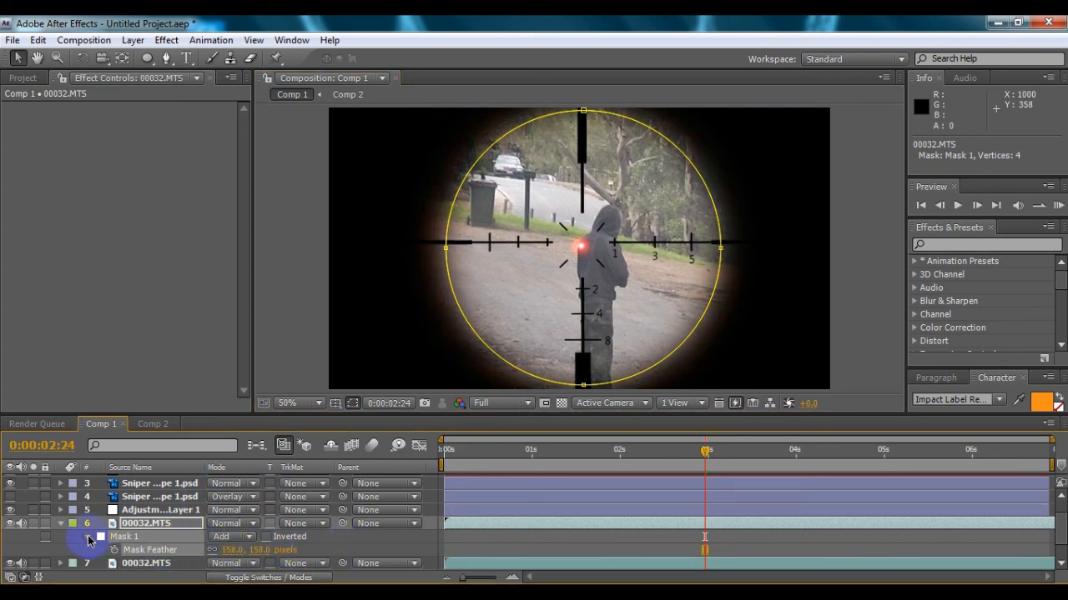
left_click(89, 536)
scroll(215, 567, "down", 1)
left_click_drag(215, 563, 131, 561)
left_click(507, 545)
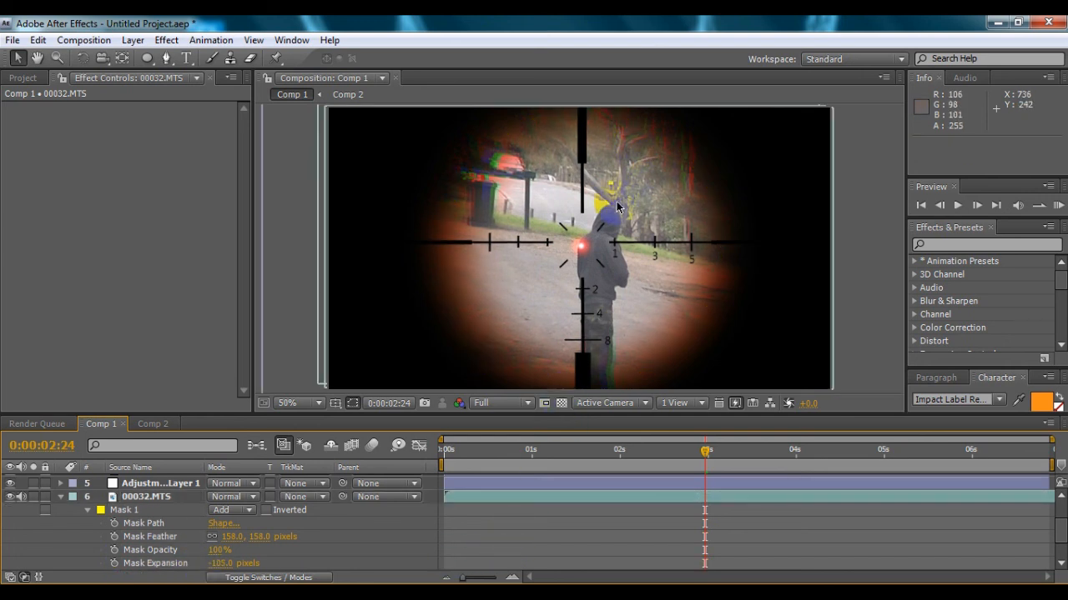
left_click_drag(706, 450, 786, 450)
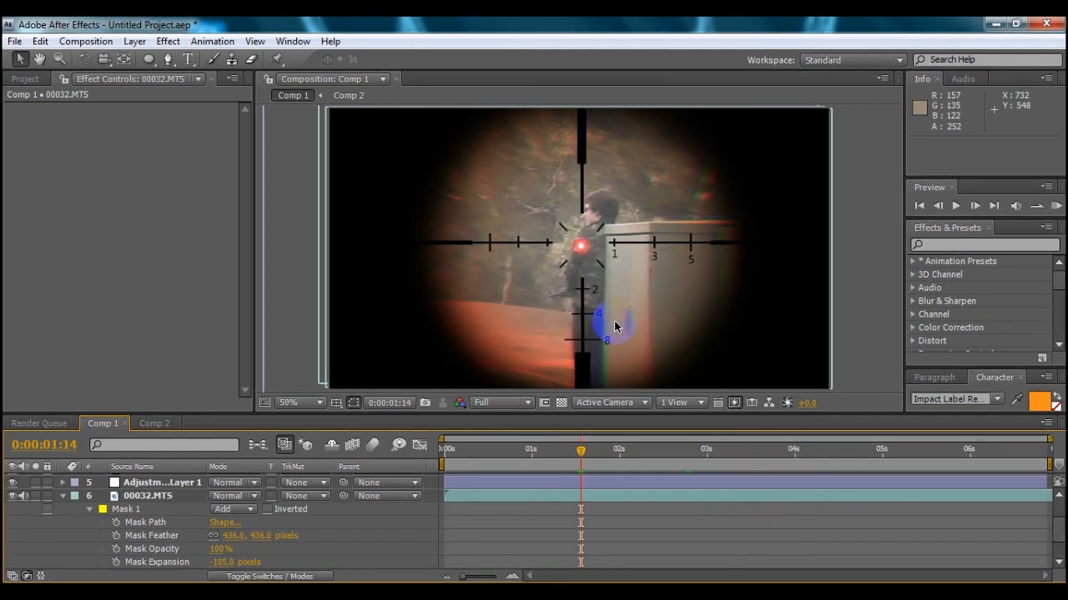